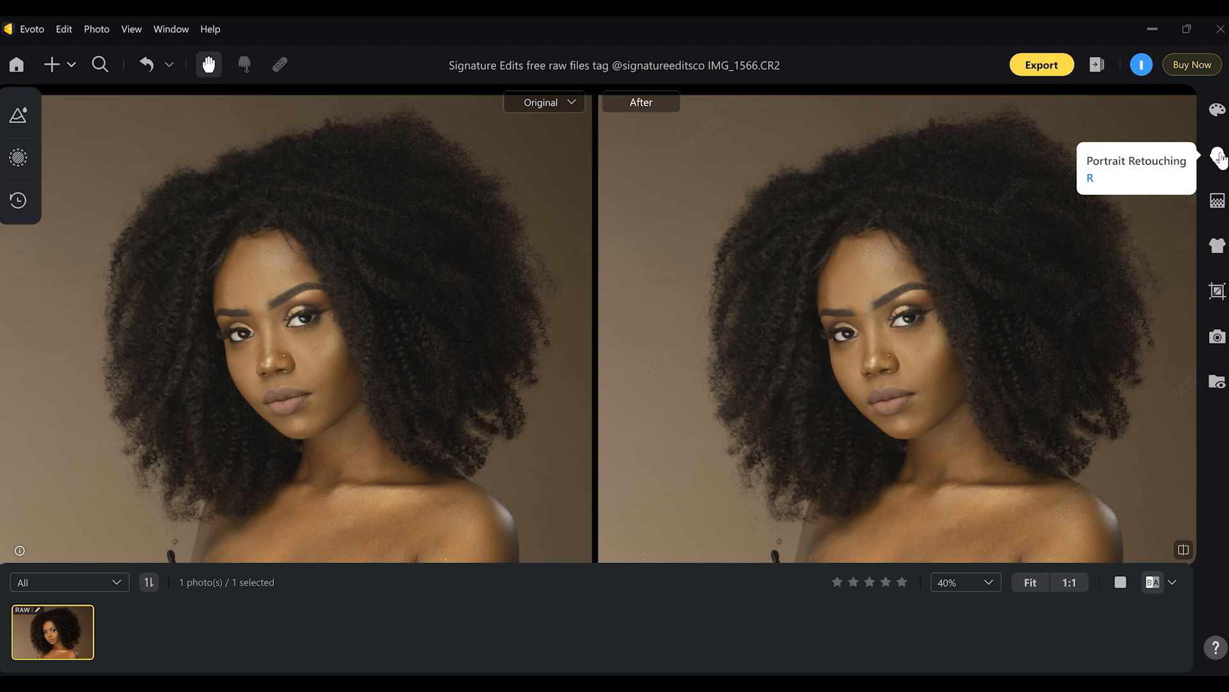
Set Freckles & Acne to 90 under Blemish Removal in Portrait Retouching, keeping the Freckles and Acne sub-values at 100.
click(1219, 155)
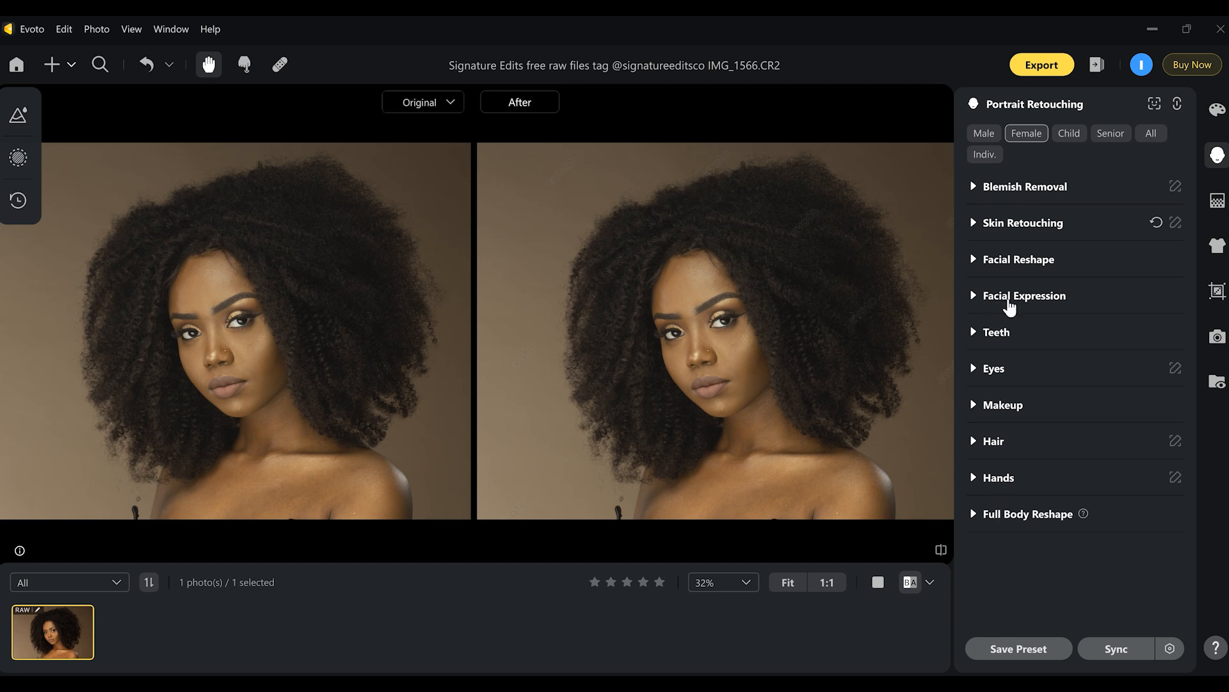
click(974, 188)
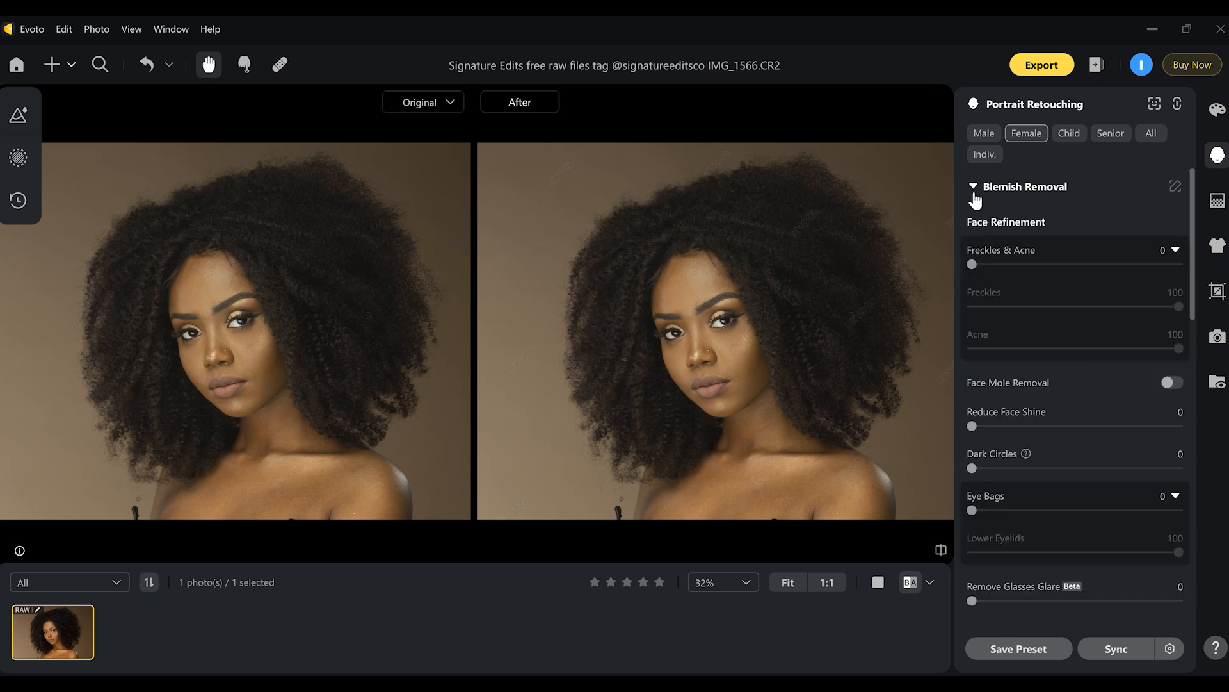
mouse_move(1192, 250)
mouse_down()
mouse_move(1193, 534)
mouse_move(1195, 219)
mouse_up()
click(976, 189)
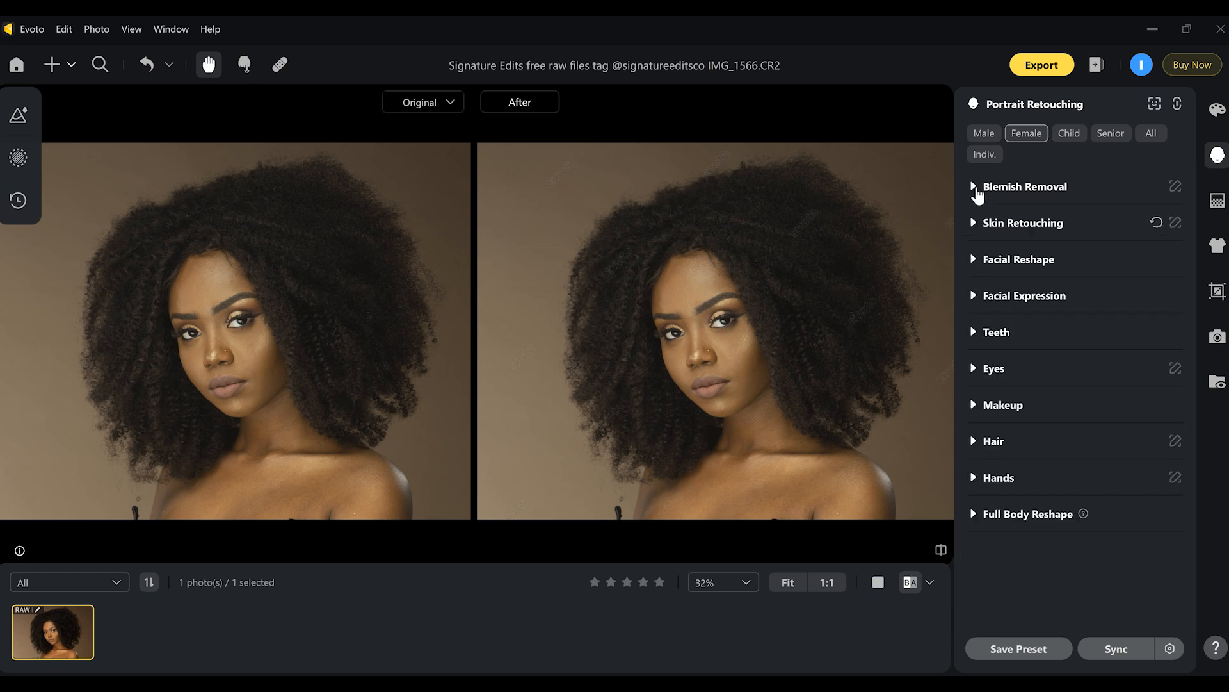
key(ctrl+equal)
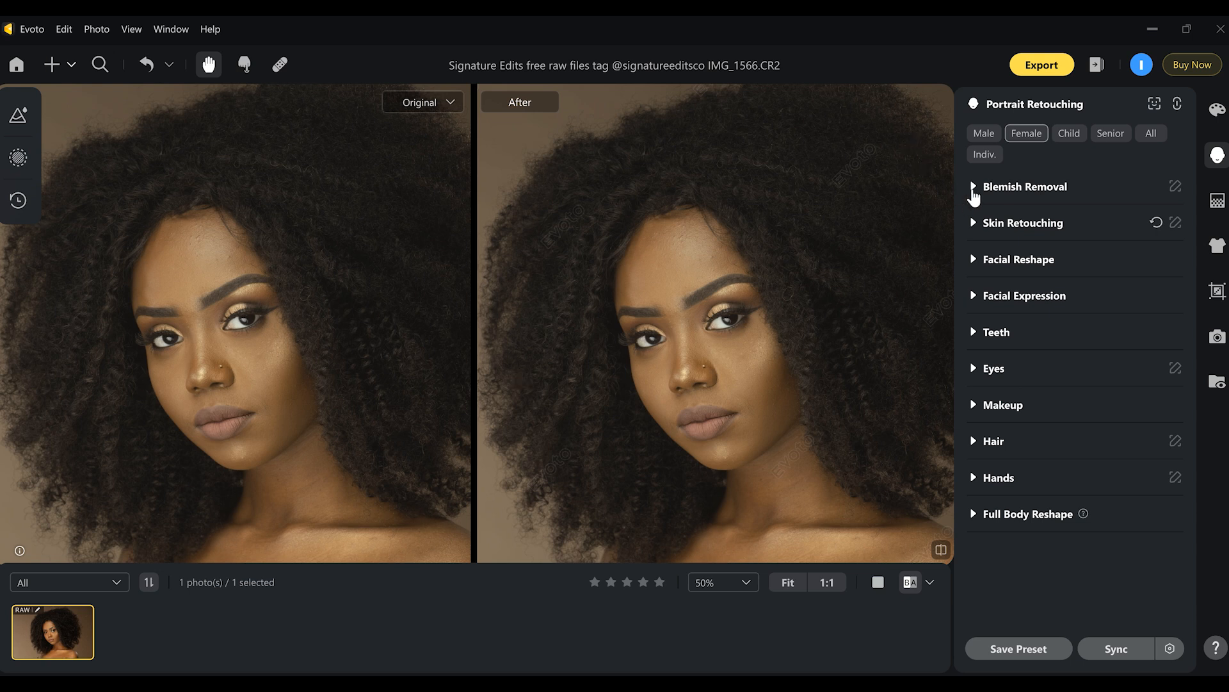
click(973, 192)
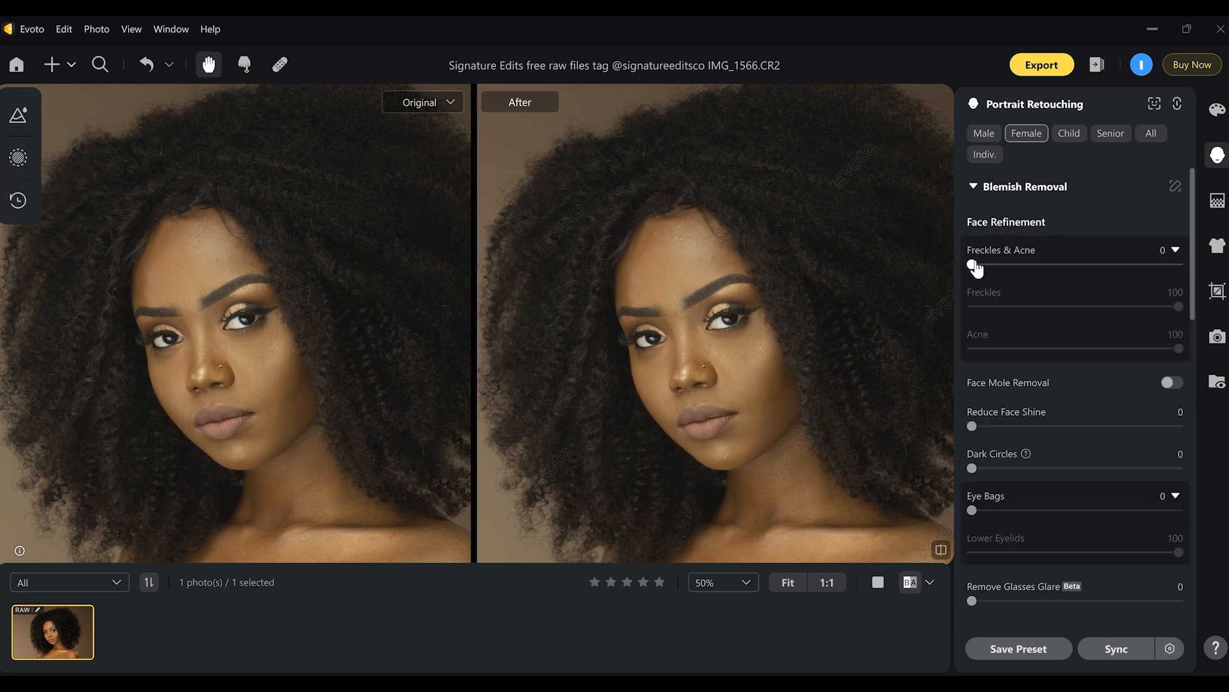
key(ctrl+equal)
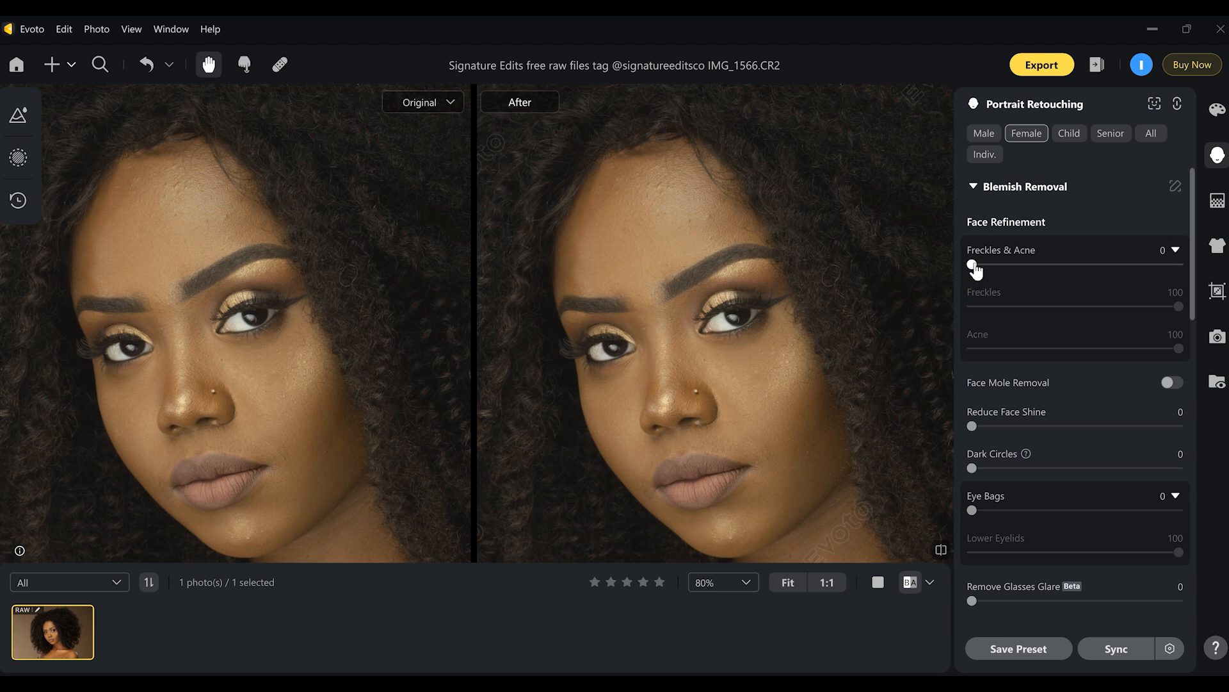
drag(974, 267, 1161, 269)
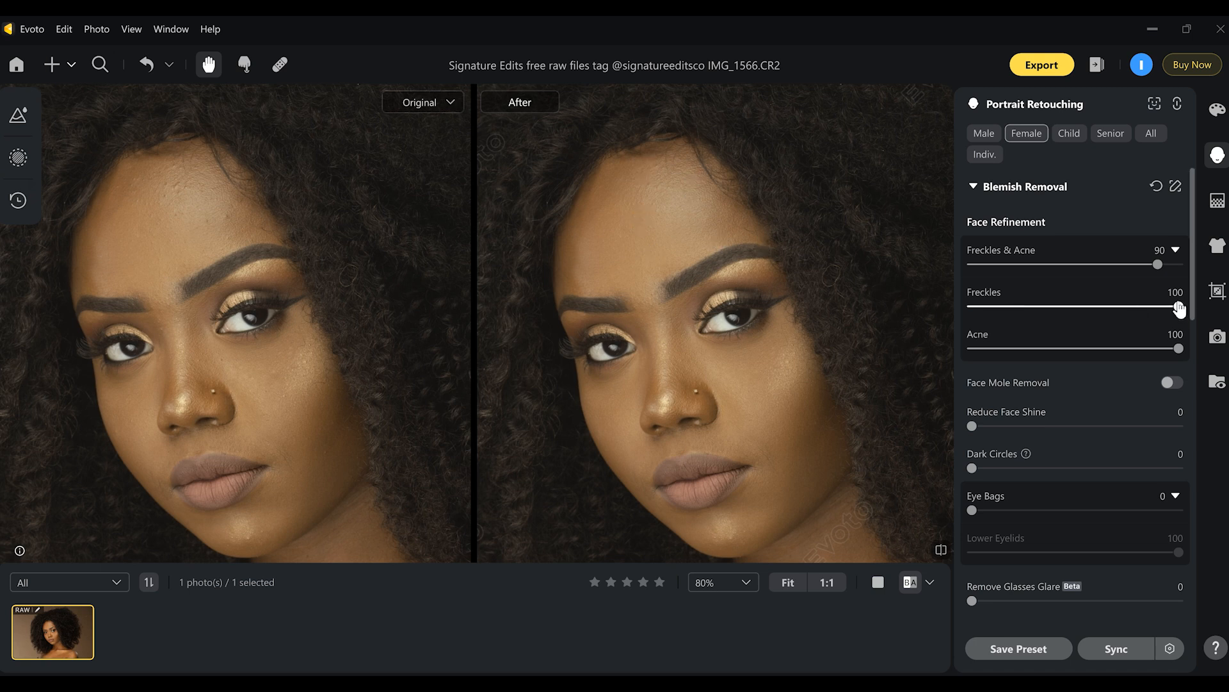
mouse_move(1179, 310)
mouse_down()
mouse_move(1064, 317)
mouse_move(1184, 306)
mouse_move(1137, 350)
mouse_move(1191, 354)
mouse_move(1189, 340)
mouse_move(1188, 360)
mouse_up()
Tone down the highlights on the face by setting Reduce Face Shine to 65.
scroll(1190, 318, down, 1)
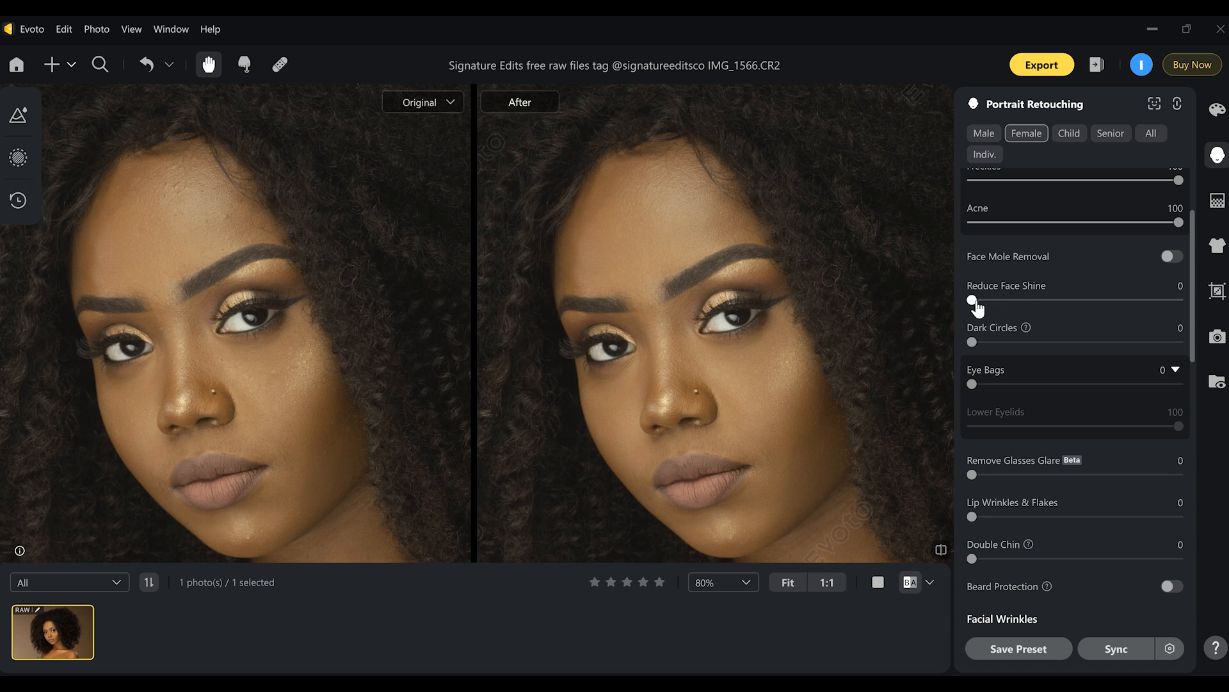
drag(978, 308, 1116, 302)
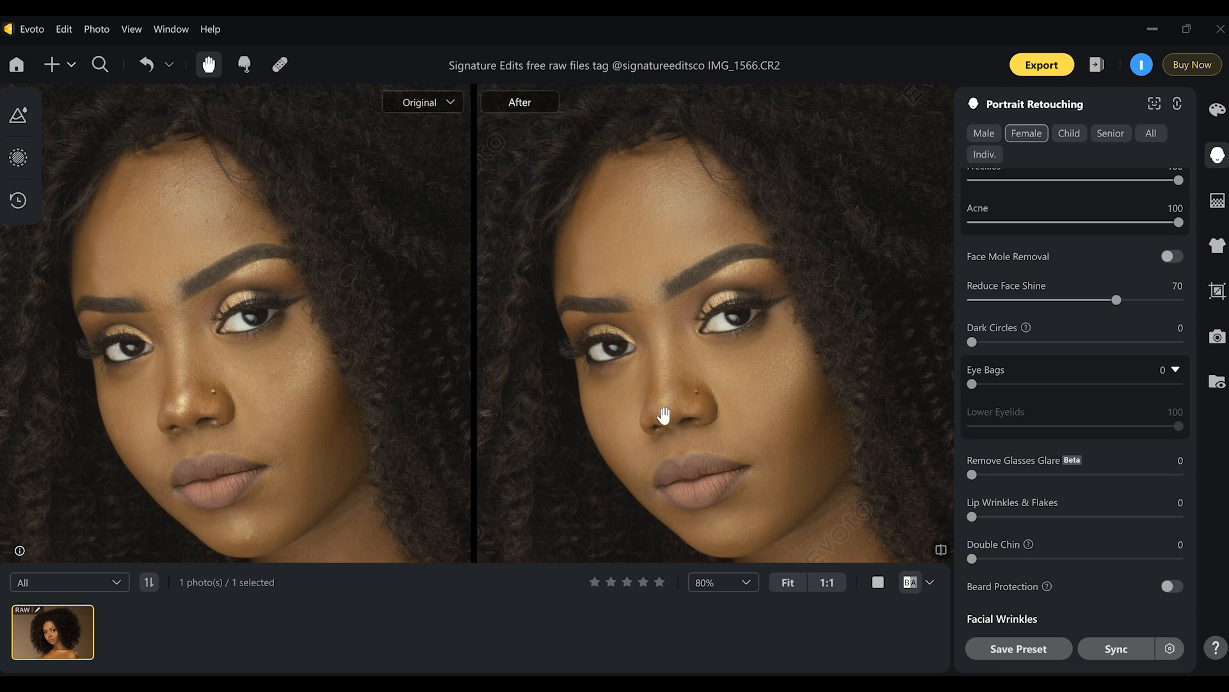
drag(1116, 301, 1180, 308)
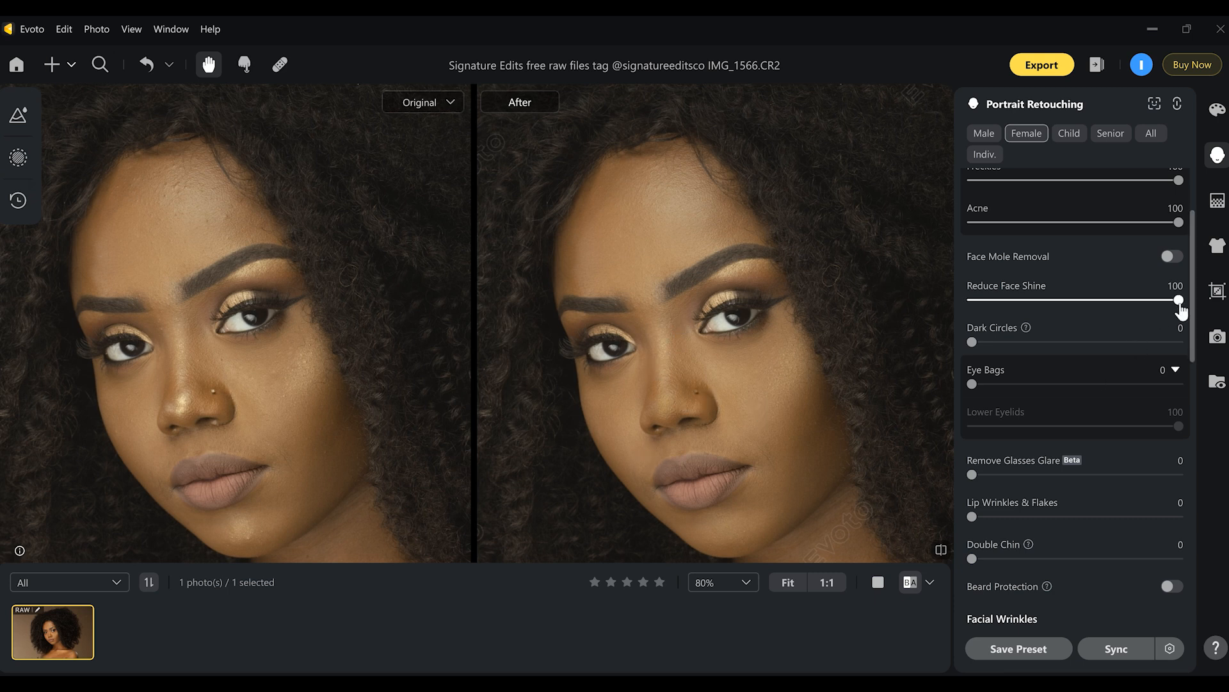
drag(1181, 311, 1097, 313)
drag(1096, 313, 1107, 311)
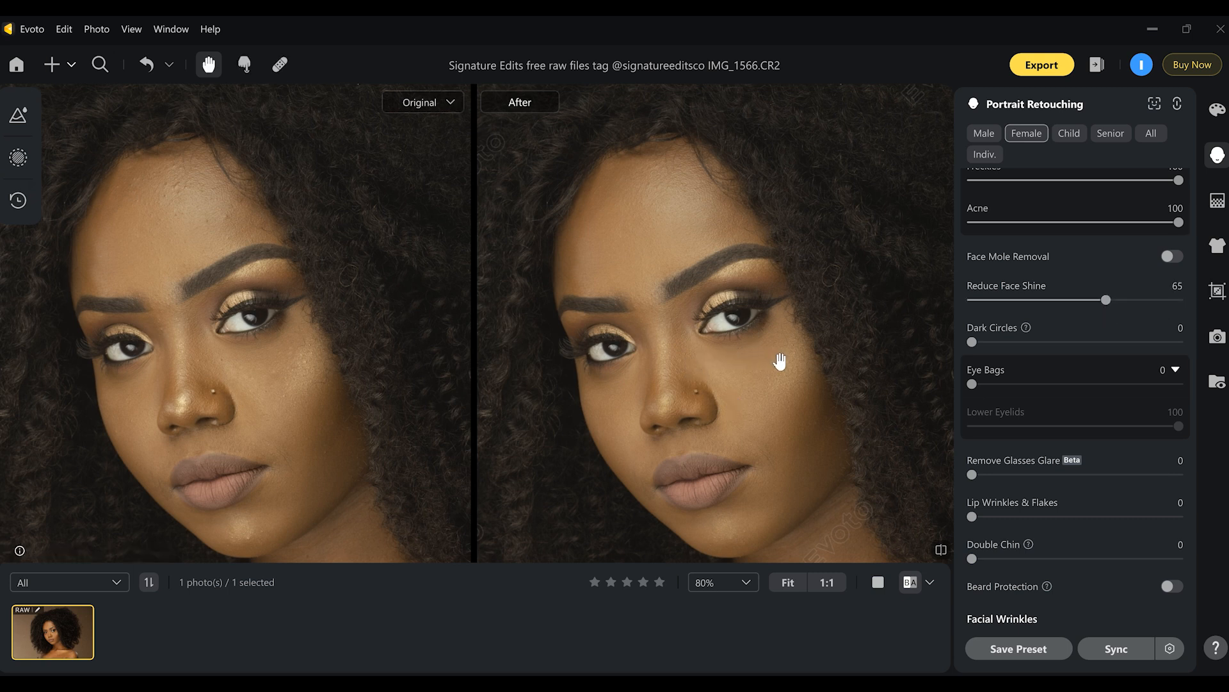
Soften the under-eye area by setting Dark Circles to 98 and Eye Bags to 75.
drag(972, 344, 1180, 357)
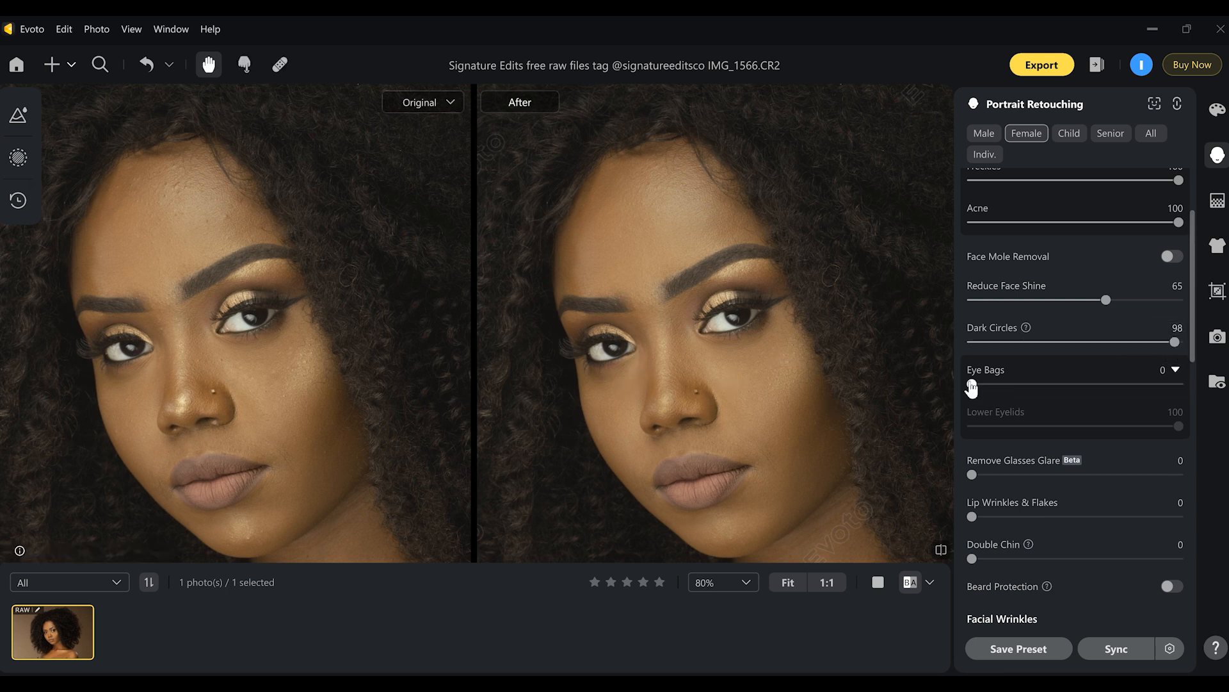
drag(972, 385, 1128, 386)
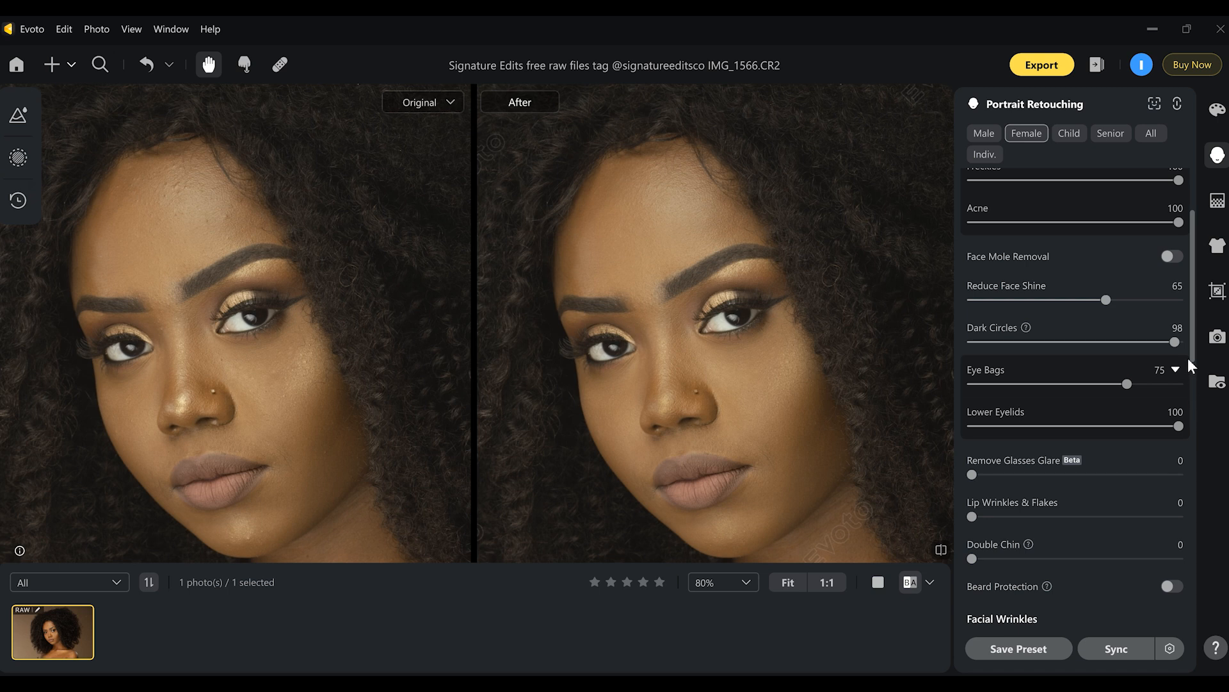
Smooth the lips by setting Lip Wrinkles & Flakes to 90.
drag(1191, 351, 1191, 382)
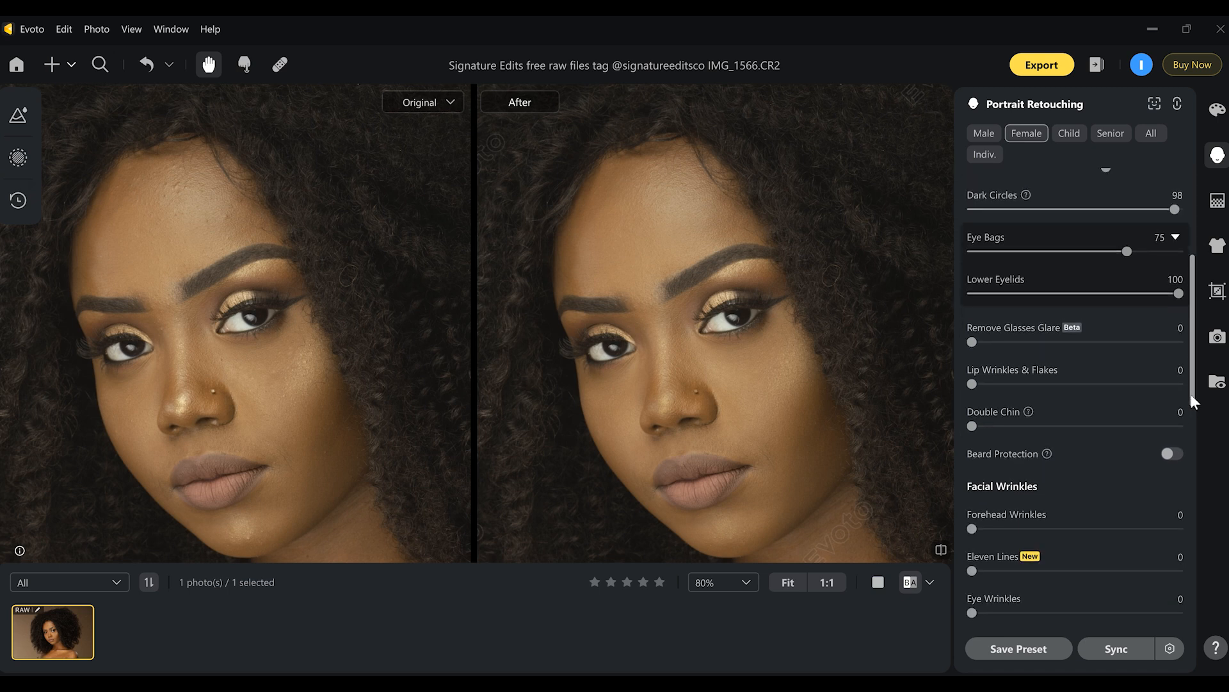
key(ctrl+plus)
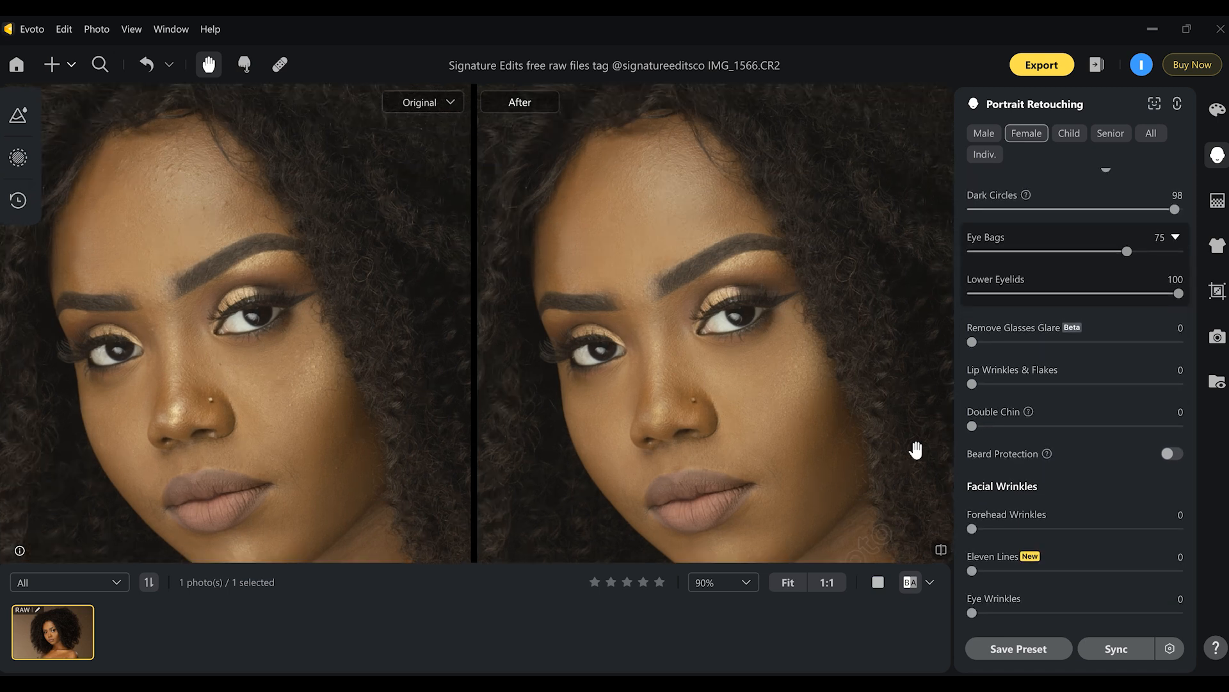
drag(804, 459, 801, 357)
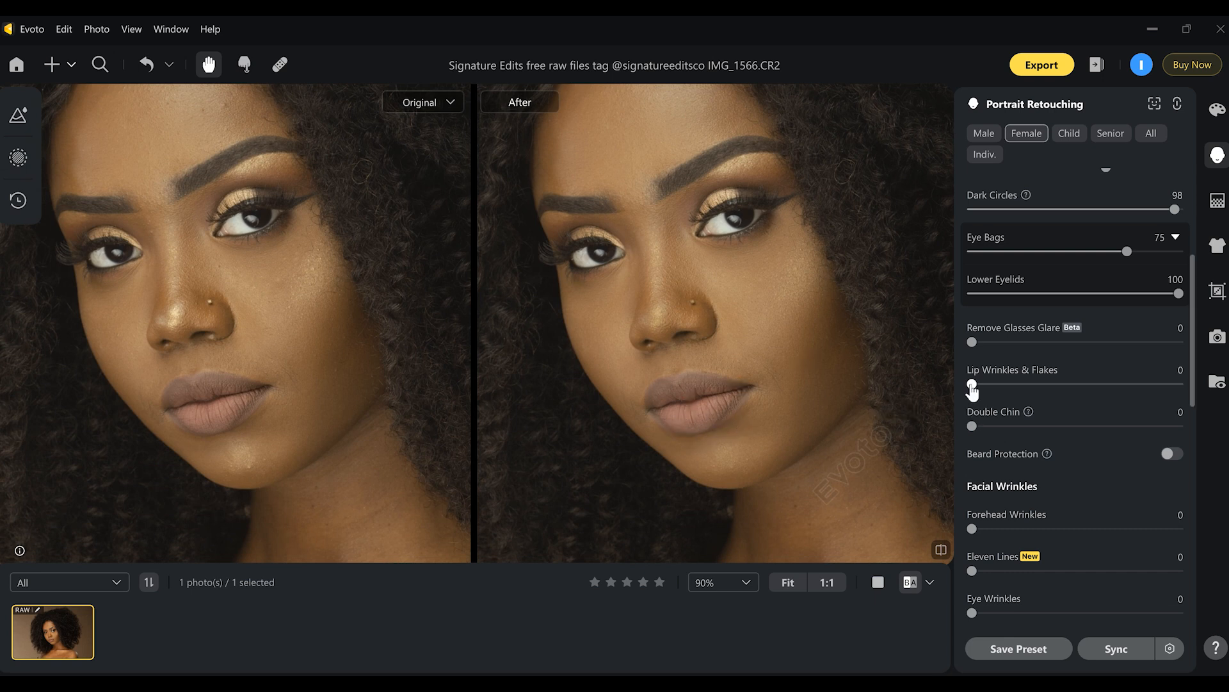
drag(972, 388, 1157, 385)
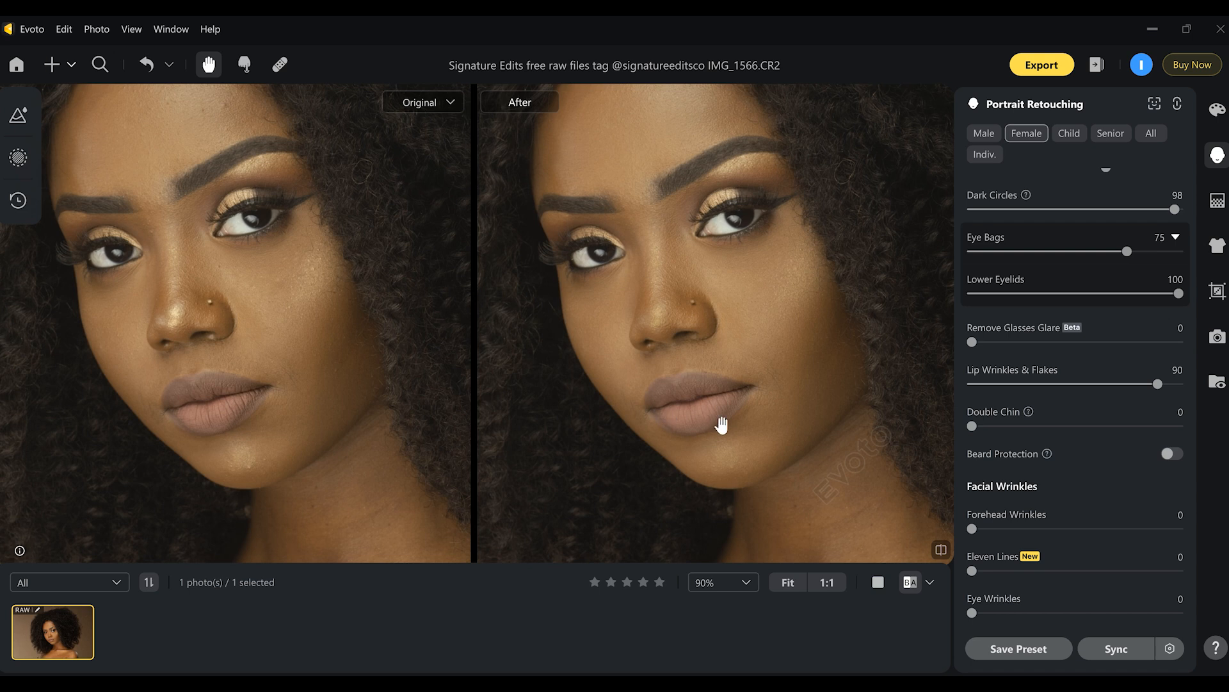
Set Body Blemishes to 75 under Body Refinement to clean up the neck and shoulders, and collapse the Blemish Removal section.
scroll(1193, 389, down, 2)
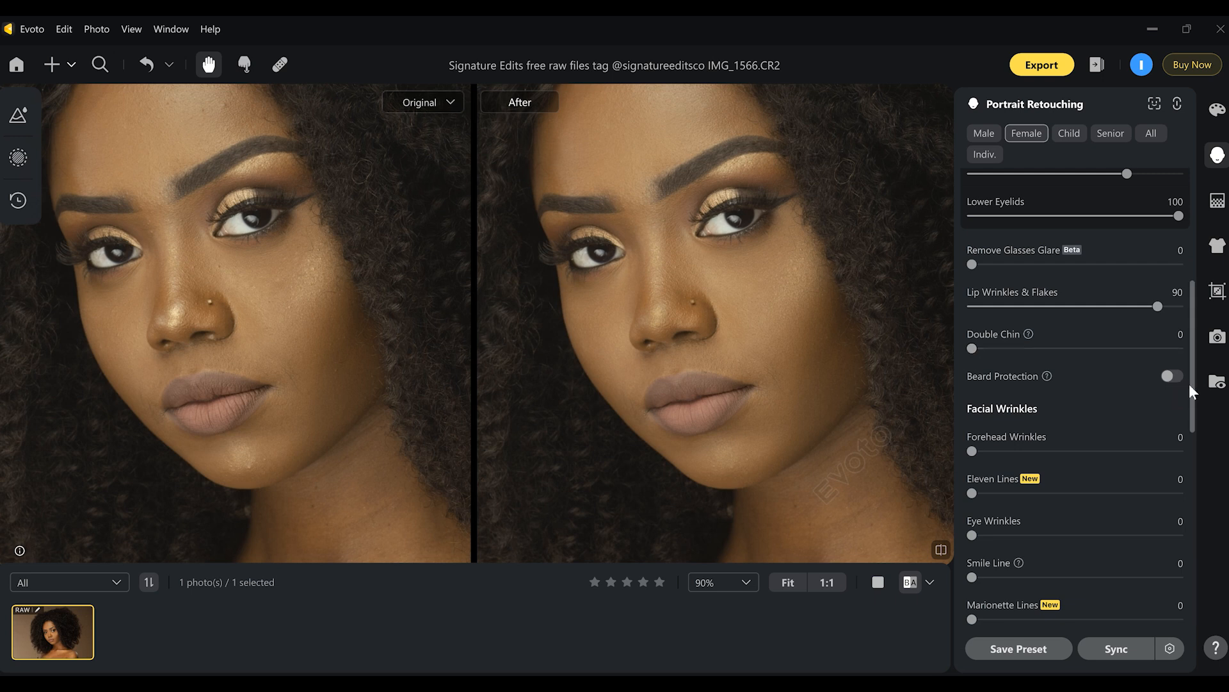
scroll(1189, 385, up, 5)
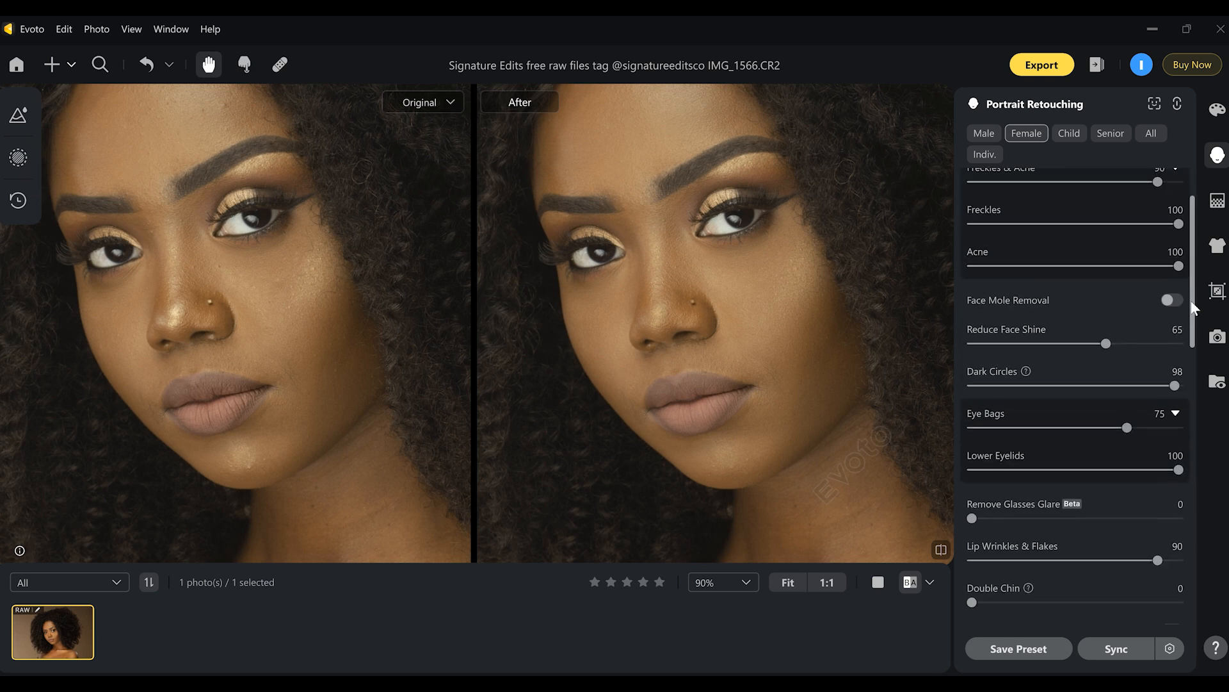
scroll(1193, 334, down, 5)
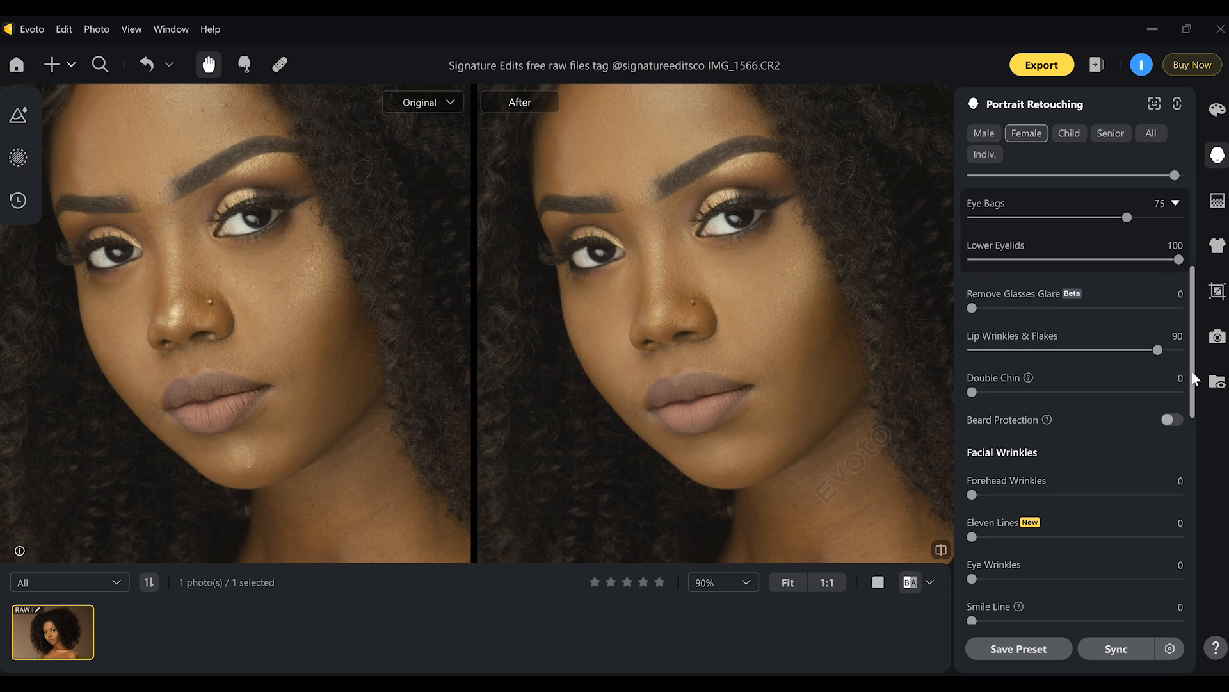
scroll(1192, 395, down, 1)
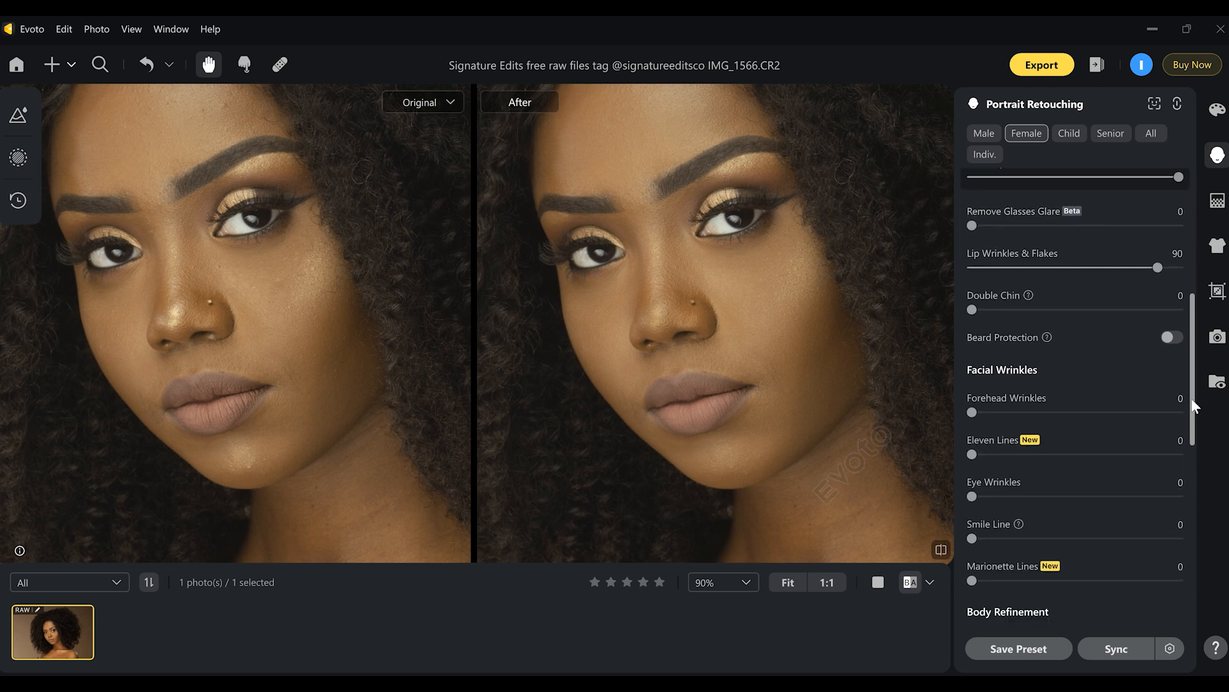
scroll(1192, 411, down, 2)
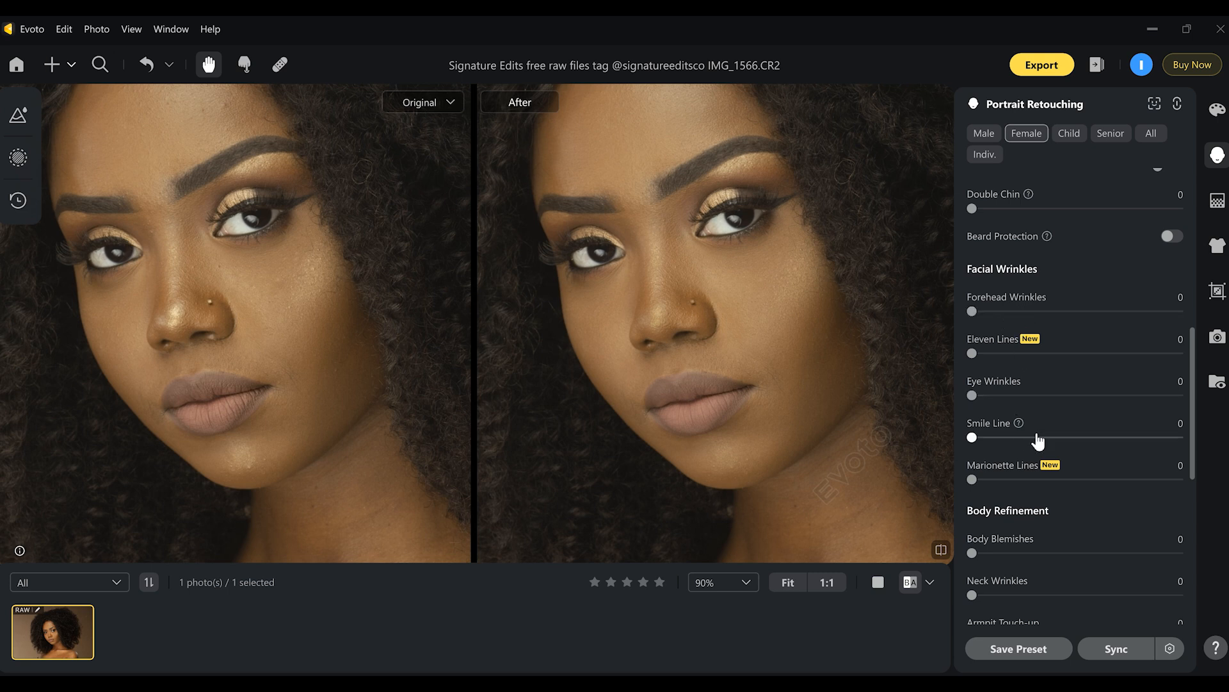
drag(1191, 448, 1190, 520)
key(ctrl+minus)
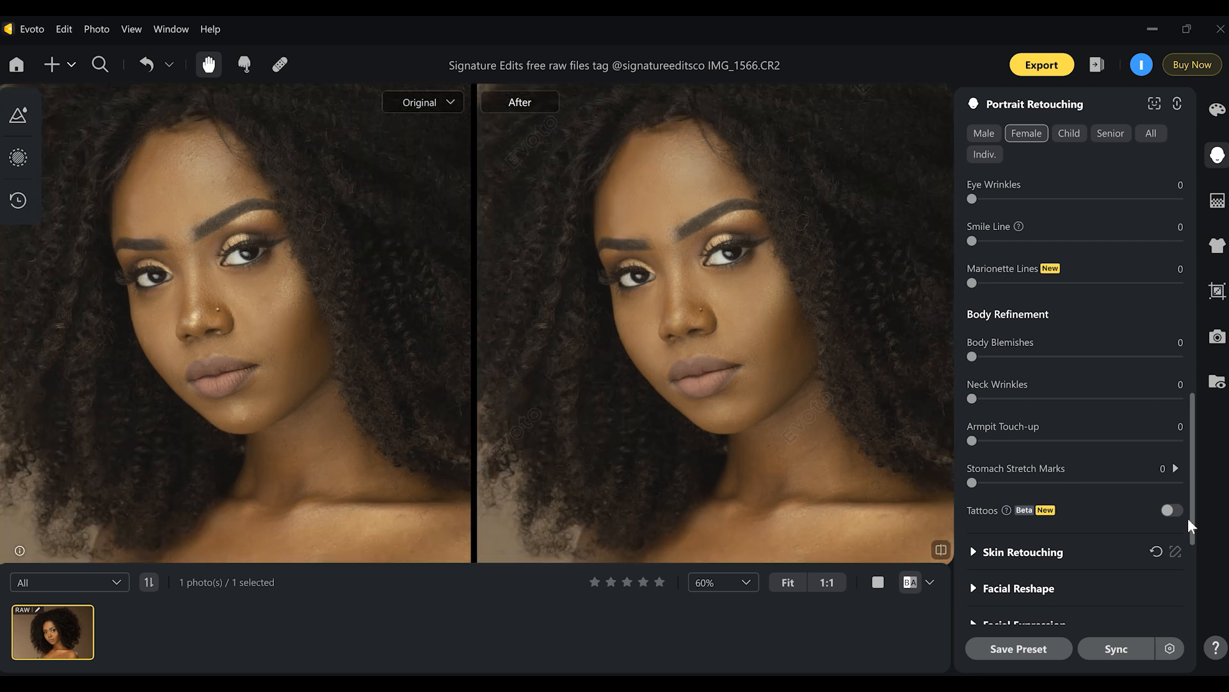
drag(776, 438, 769, 359)
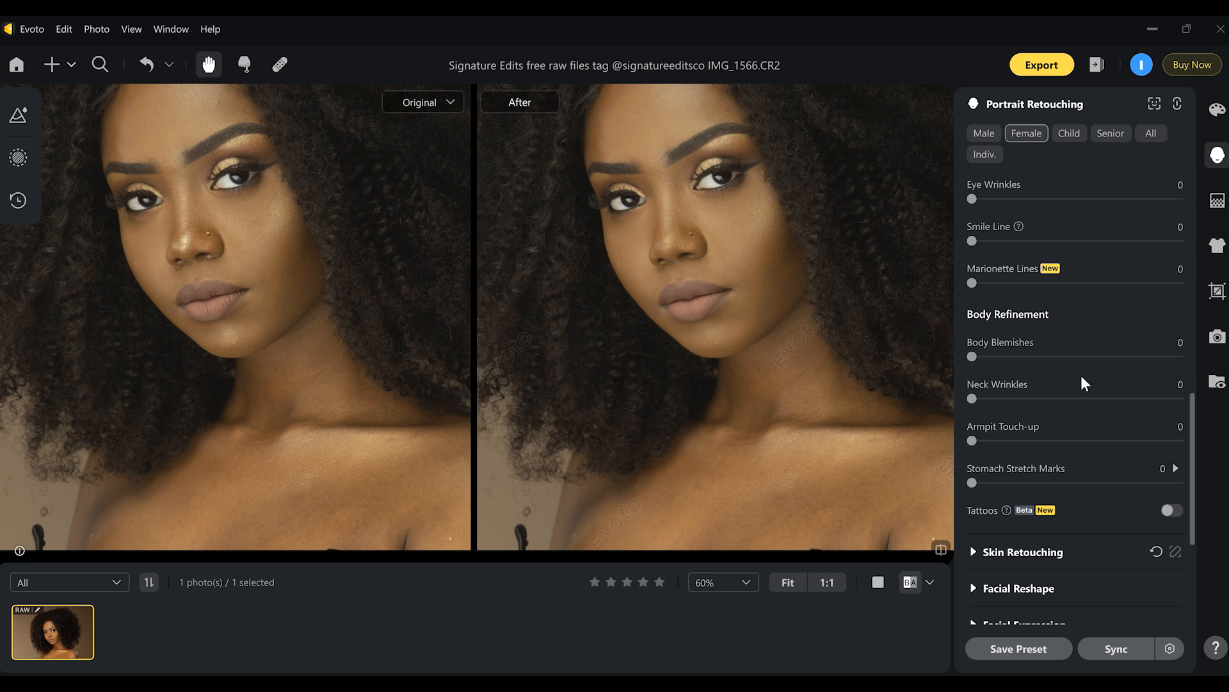
drag(974, 360, 1127, 359)
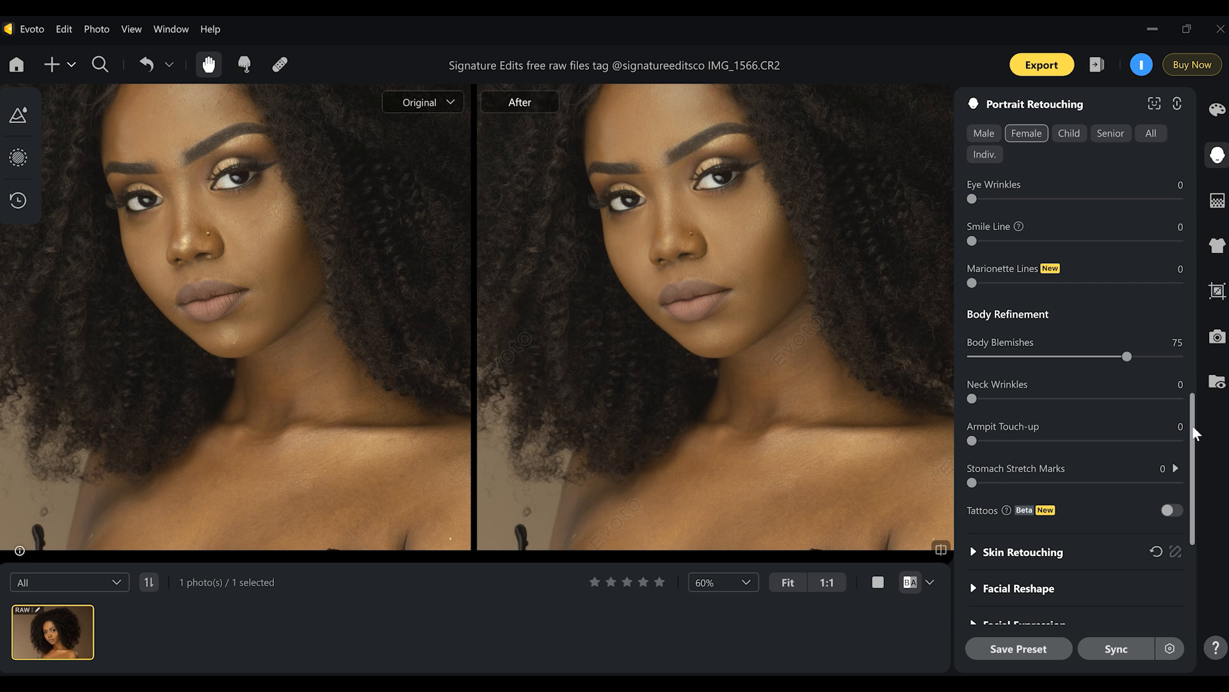
scroll(1189, 422, down, 1)
drag(1189, 499, 1189, 221)
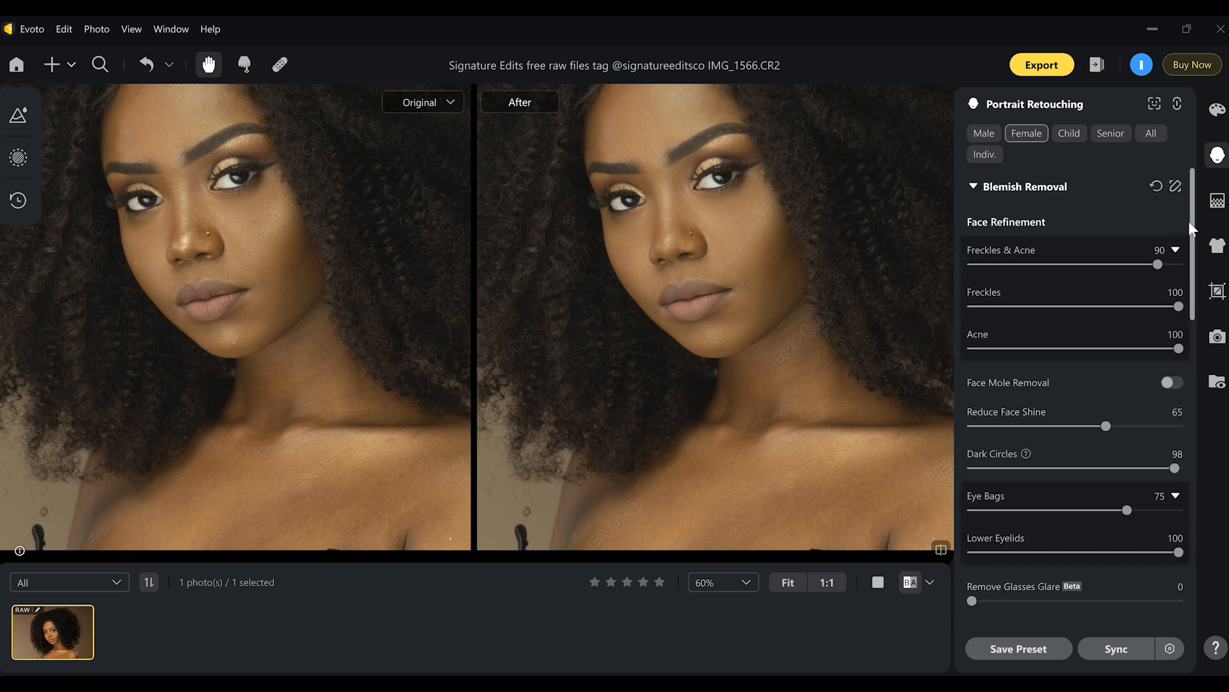
click(975, 192)
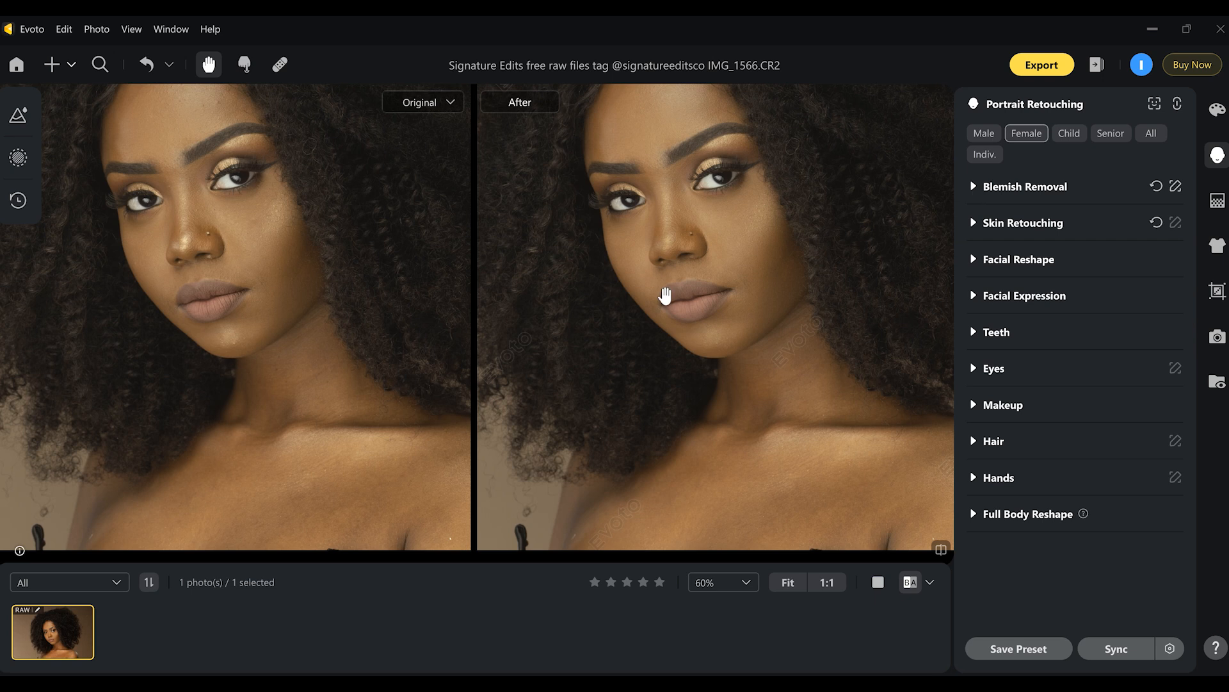
Under Facial Skin in Skin Retouching, set Even (Dodge & Burn) to 72 and Sculpt (Dodge & Burn) to 77.
drag(668, 291, 690, 412)
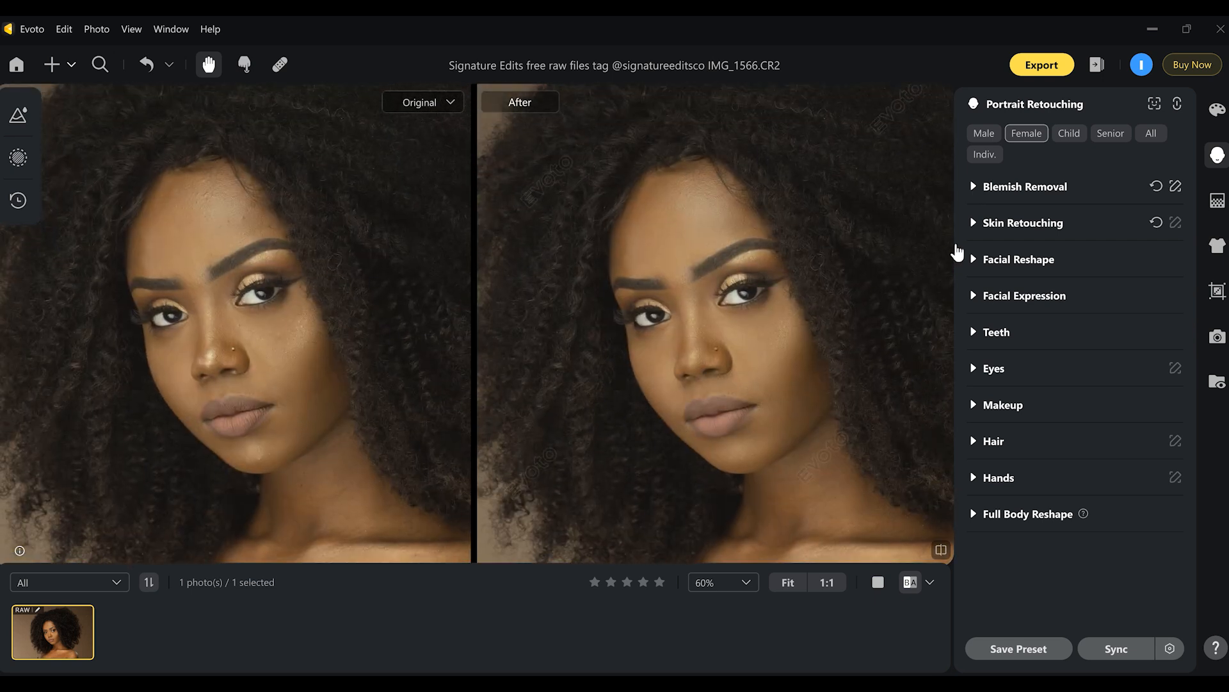
click(974, 224)
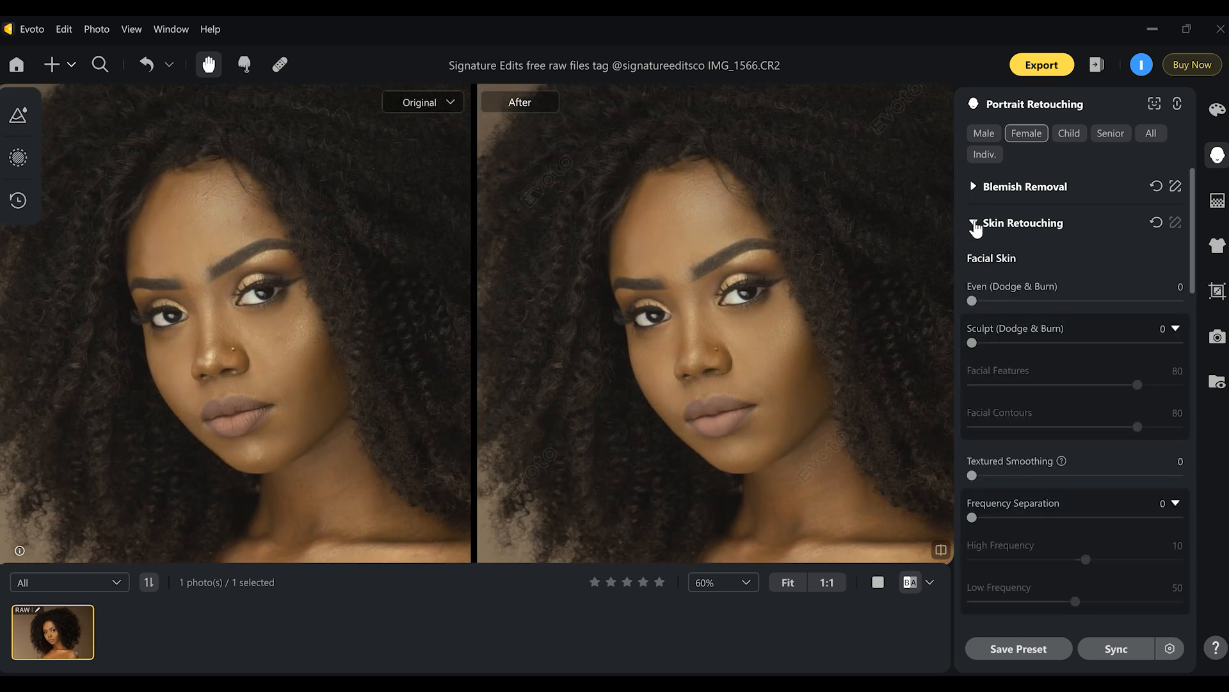
key(ctrl+equal)
key(ctrl+equal)
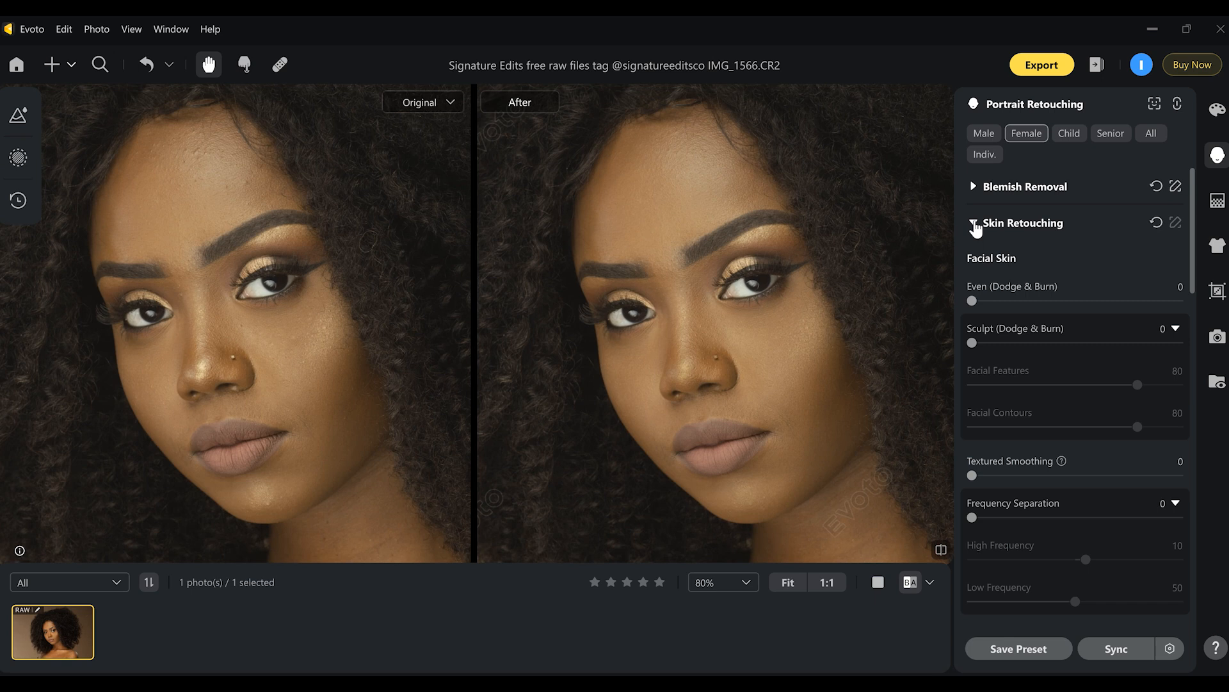
drag(642, 266, 606, 266)
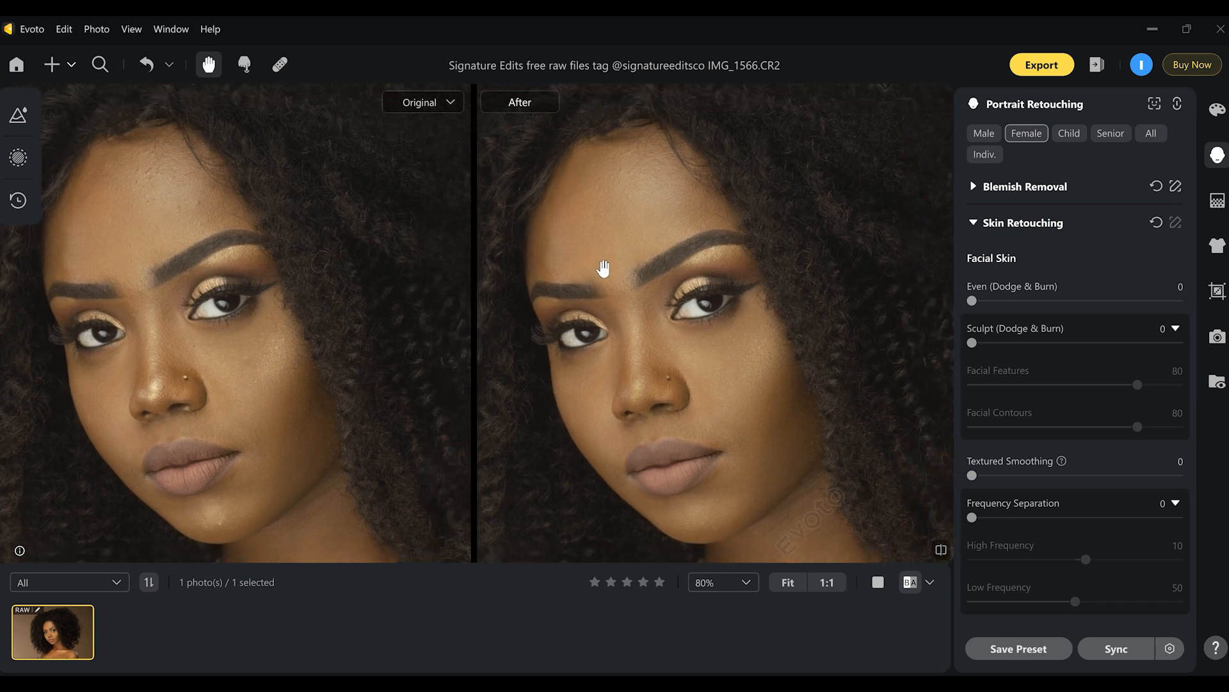
drag(647, 341, 666, 348)
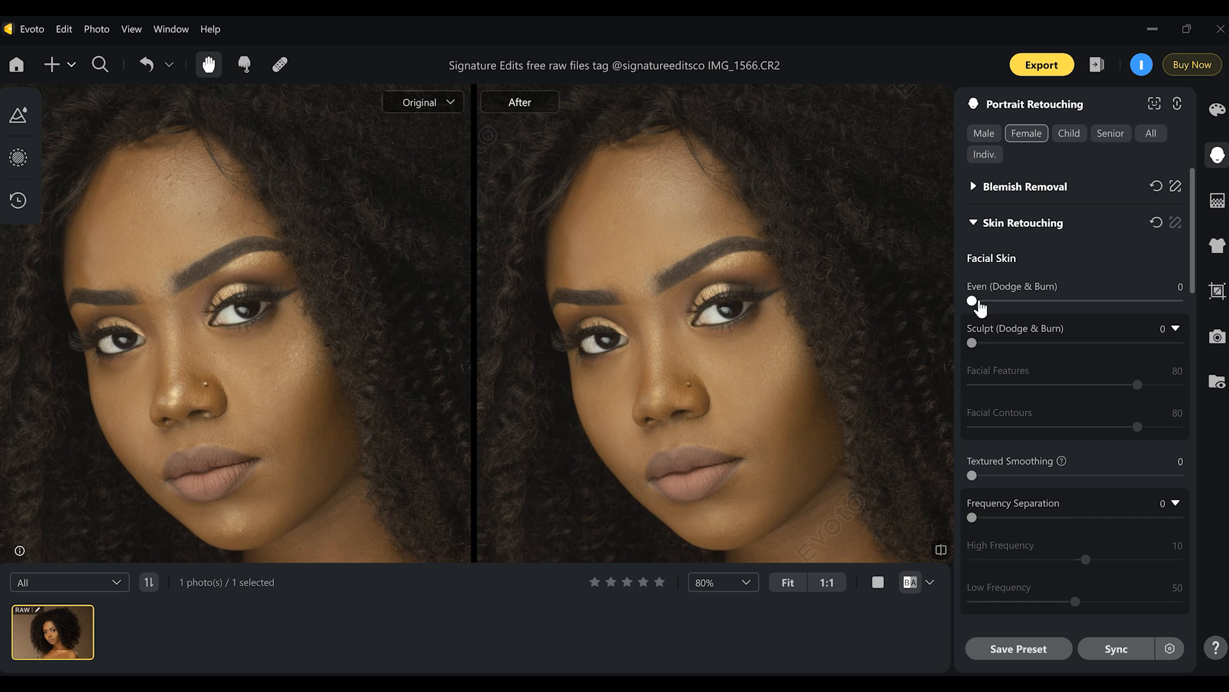
drag(974, 301, 1121, 301)
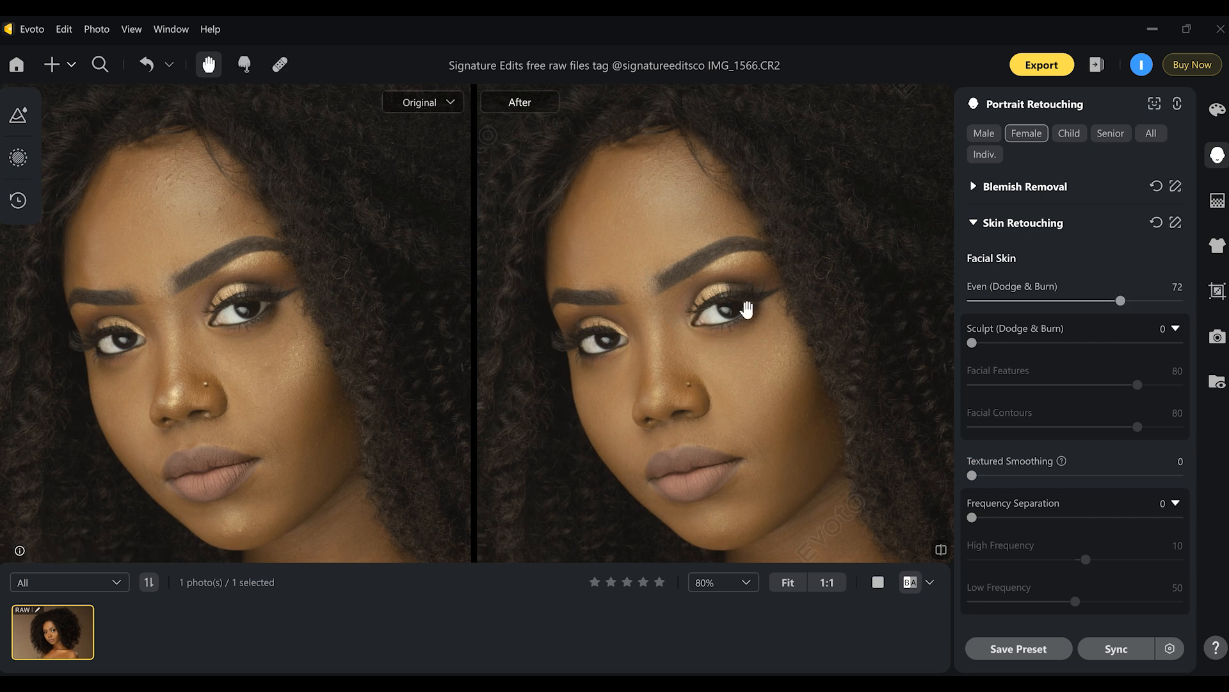
drag(225, 393, 266, 401)
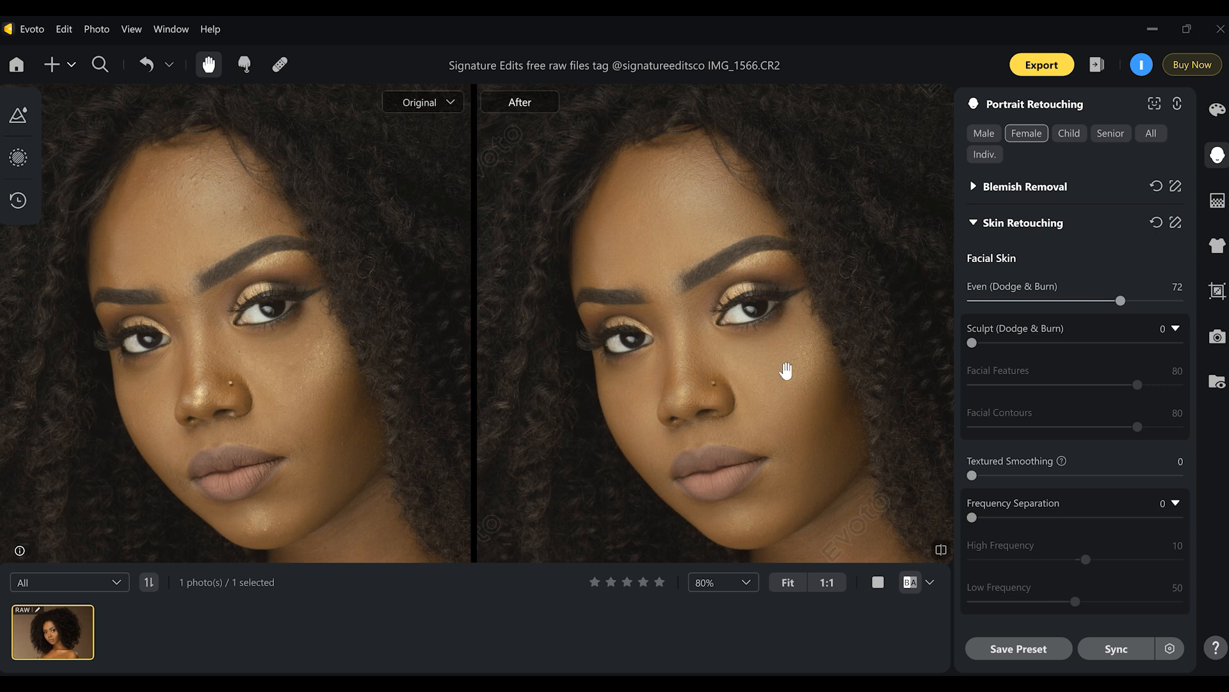
drag(975, 349, 1134, 340)
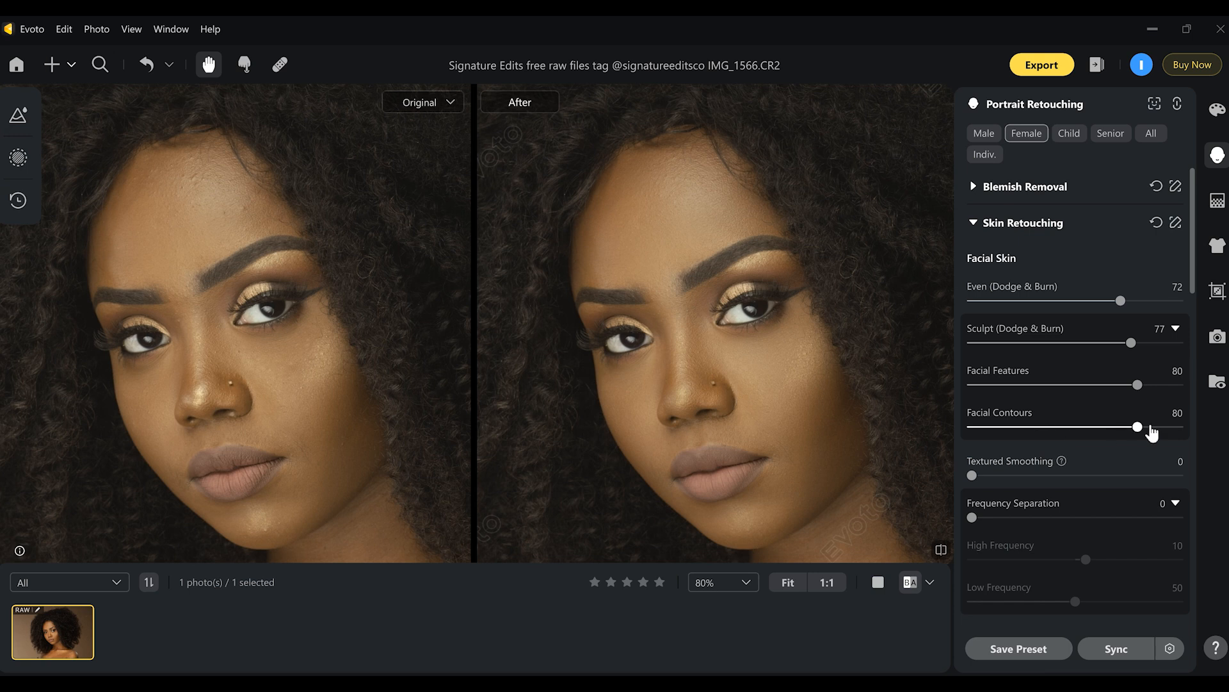
Under Sculpt (Dodge & Burn), set Facial Features to 100 and Facial Contours to 75.
drag(1141, 390, 1200, 400)
drag(1141, 430, 1029, 436)
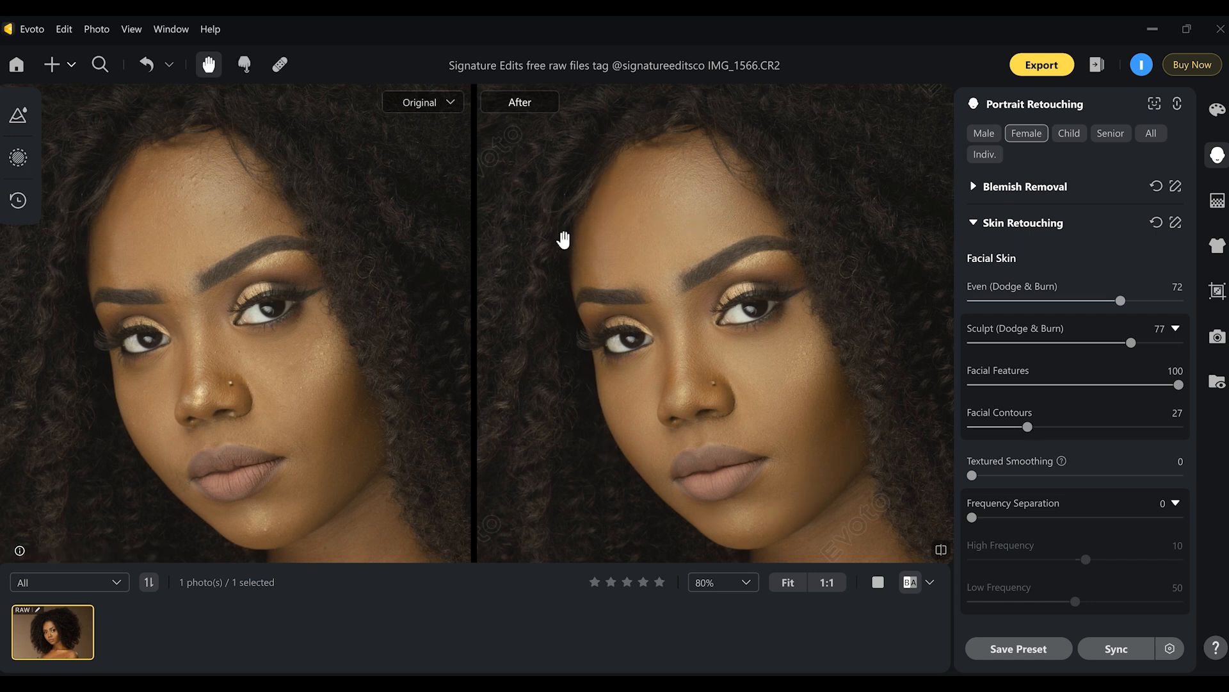
drag(1029, 429, 1129, 431)
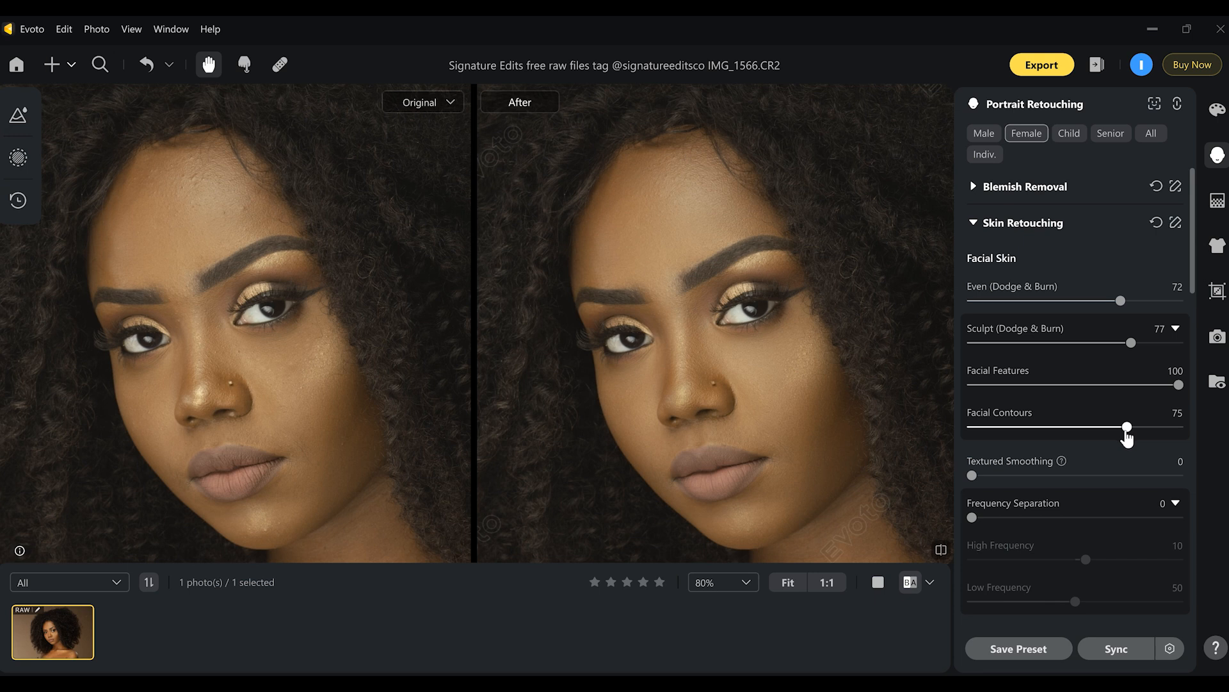
Under Facial Skin, set Frequency Separation to 22 with High Frequency -25 and Low Frequency 29, and set Skin Softening to 11.
drag(1190, 279, 1189, 323)
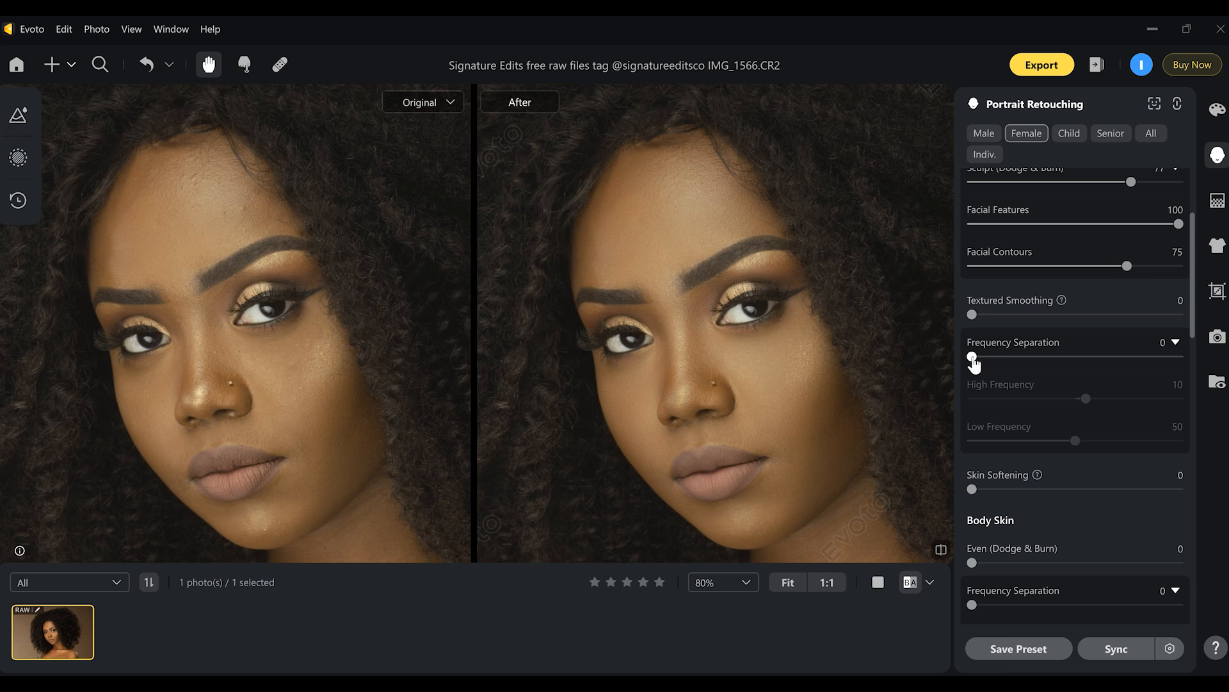
drag(974, 363, 1020, 365)
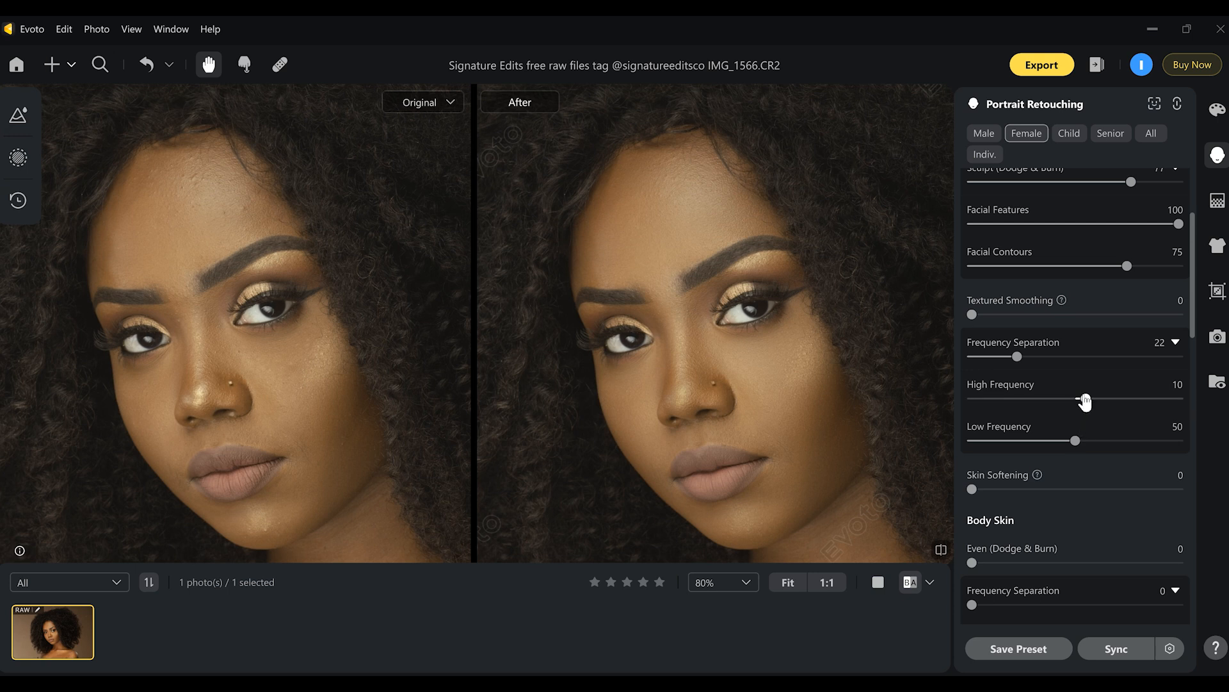
drag(1084, 400, 1140, 398)
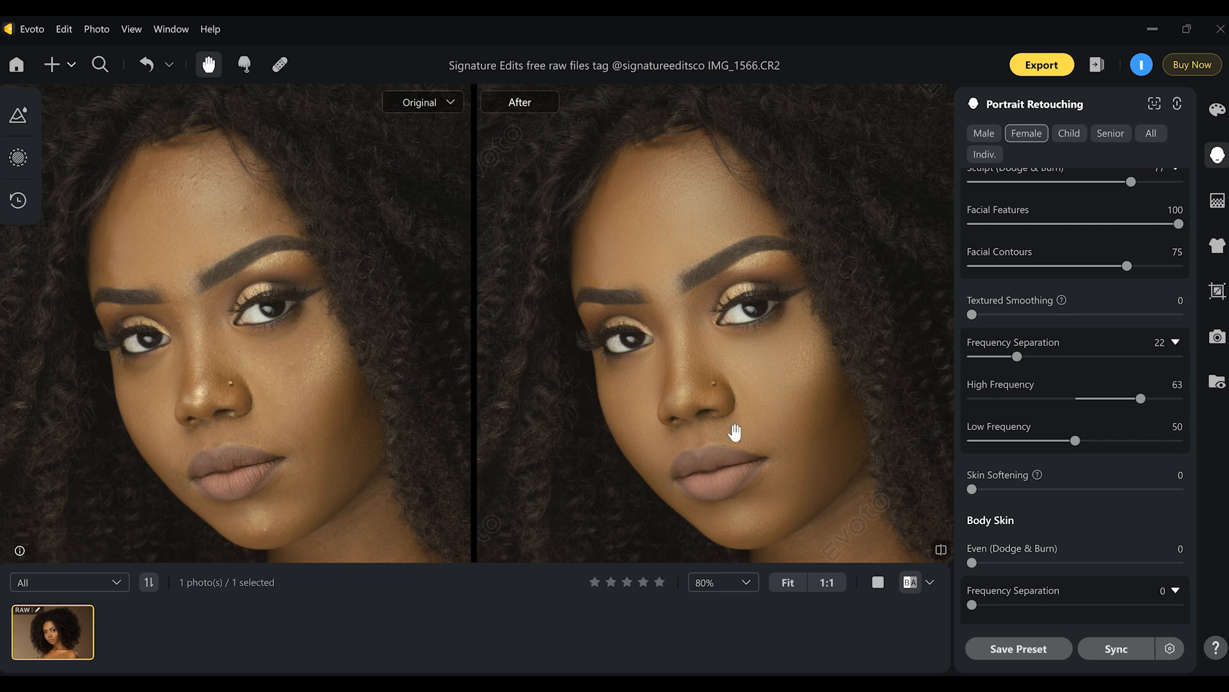
drag(1141, 400, 1041, 400)
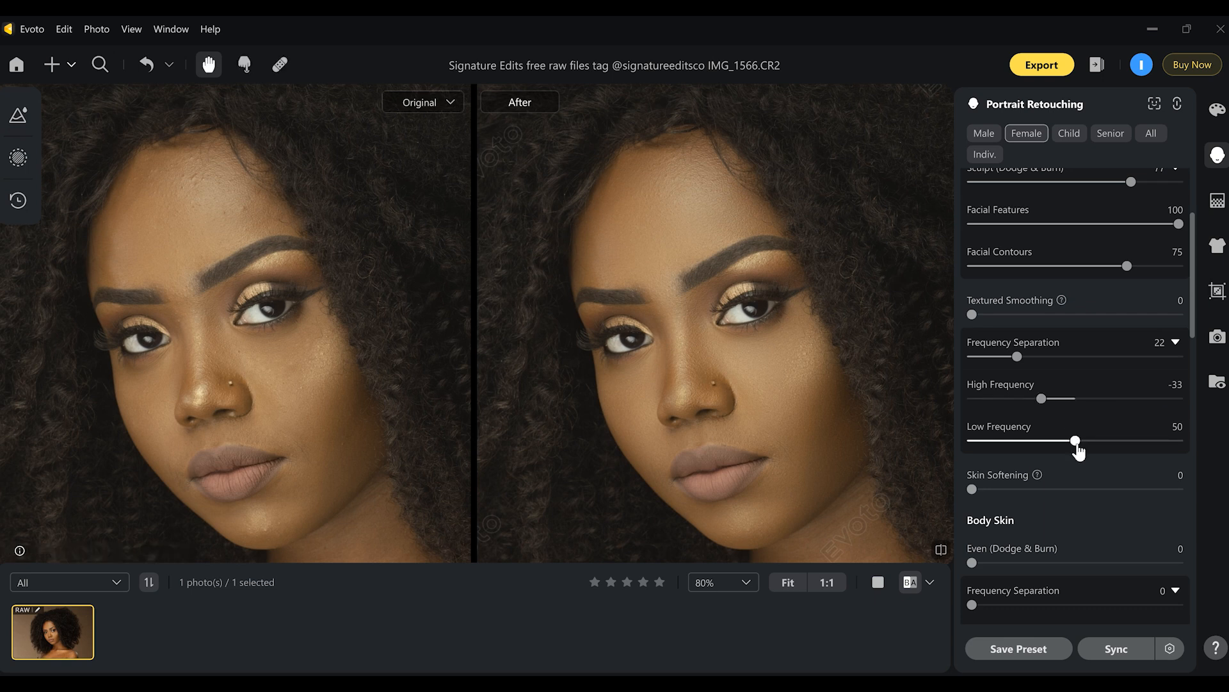
mouse_move(1035, 451)
mouse_down()
mouse_move(1009, 446)
mouse_move(1176, 442)
mouse_move(1034, 442)
mouse_up()
drag(1041, 398, 1051, 398)
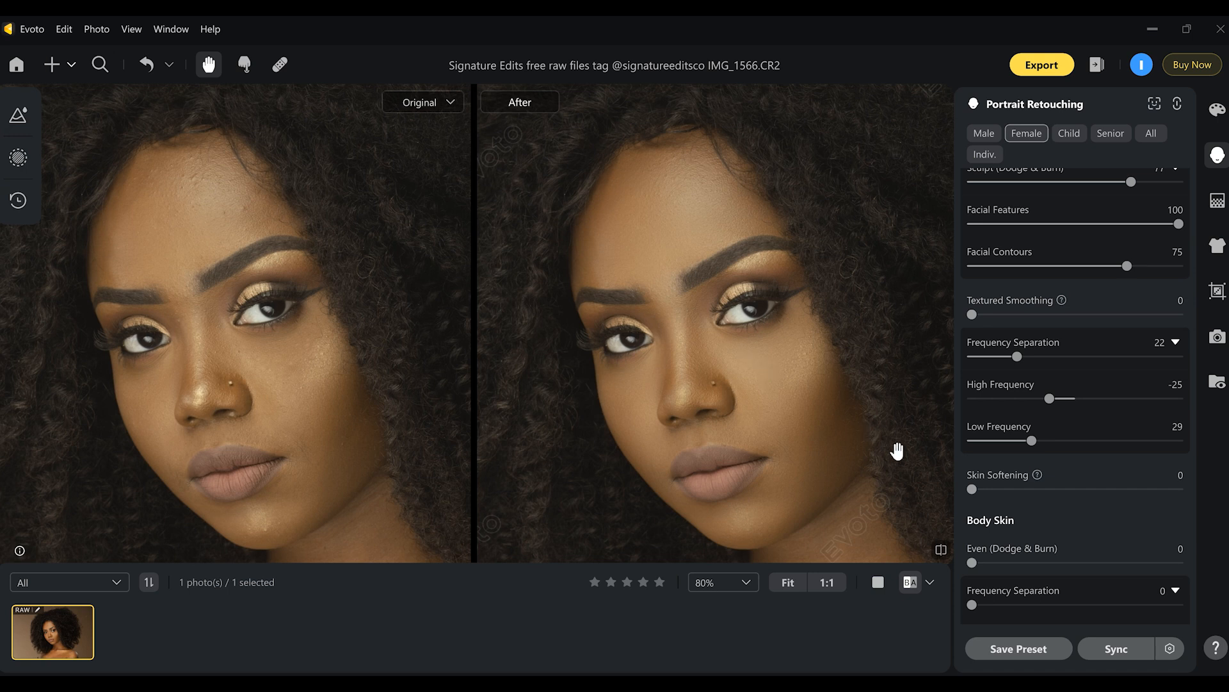
drag(972, 488, 1082, 493)
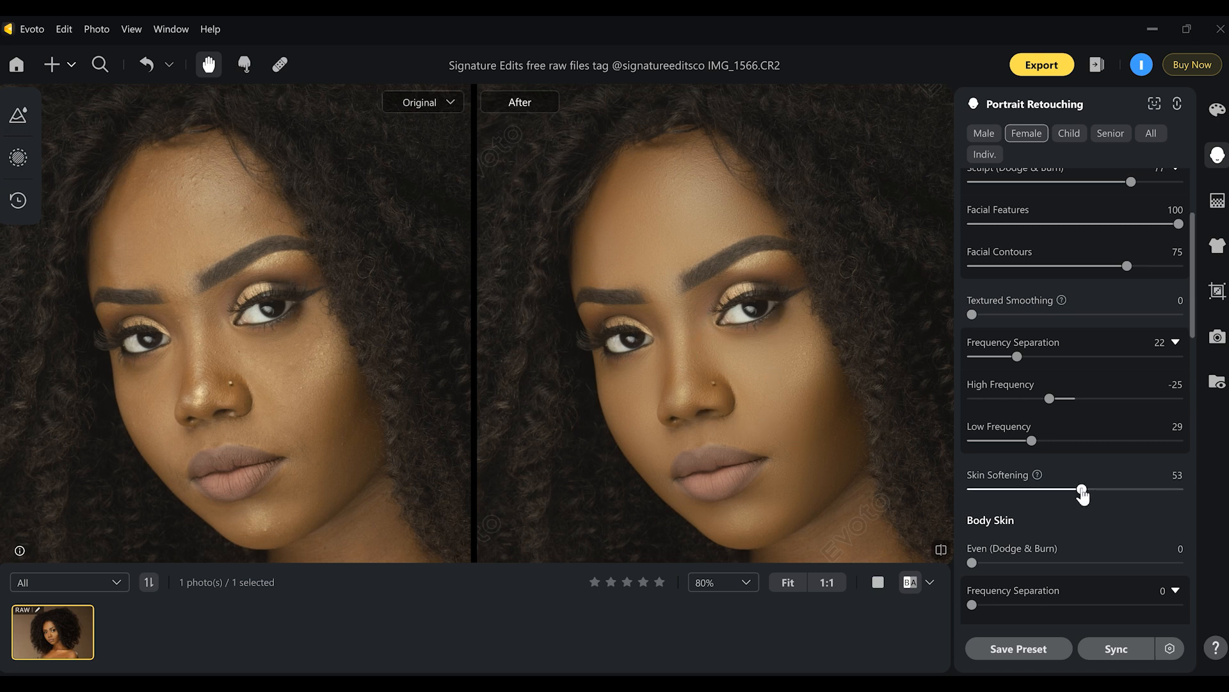
drag(1082, 493, 995, 493)
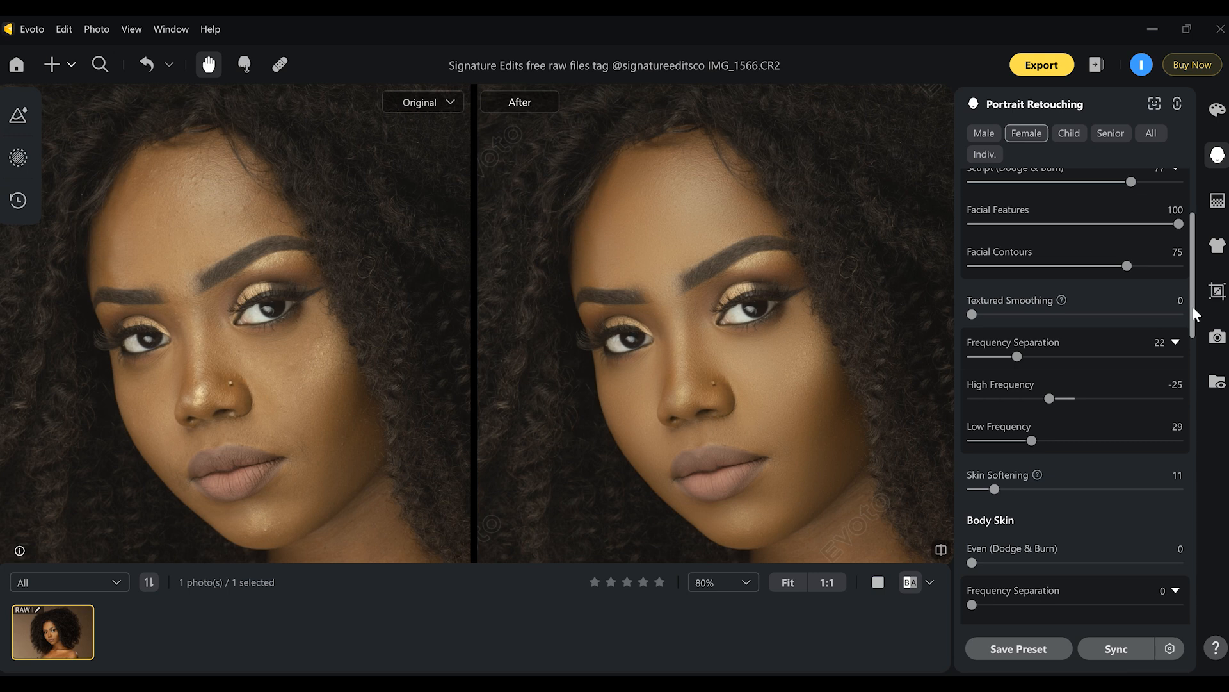
Smooth the neck and shoulders under Body Skin by setting Even (Dodge & Burn) to 74, Frequency Separation to 22 and Skin Softening to 38.
drag(1192, 306, 1193, 364)
key(ctrl+minus)
key(ctrl+minus)
key(ctrl+minus)
key(ctrl+minus)
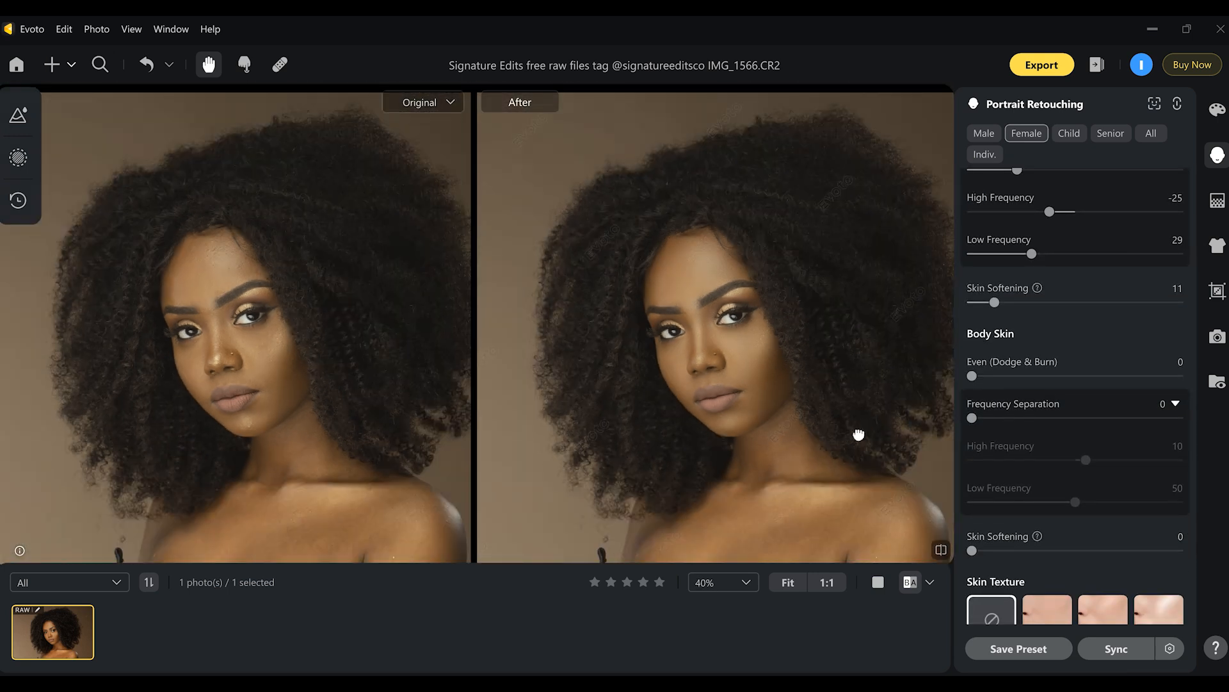
drag(856, 433, 851, 357)
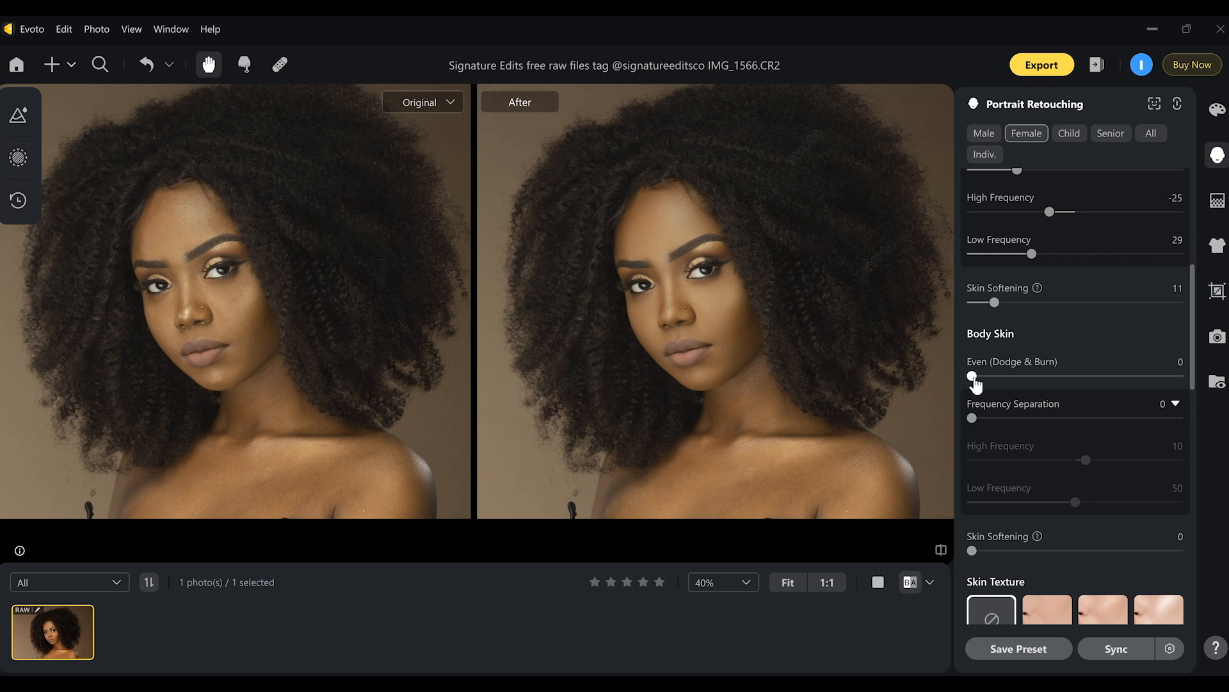
drag(973, 376, 1127, 383)
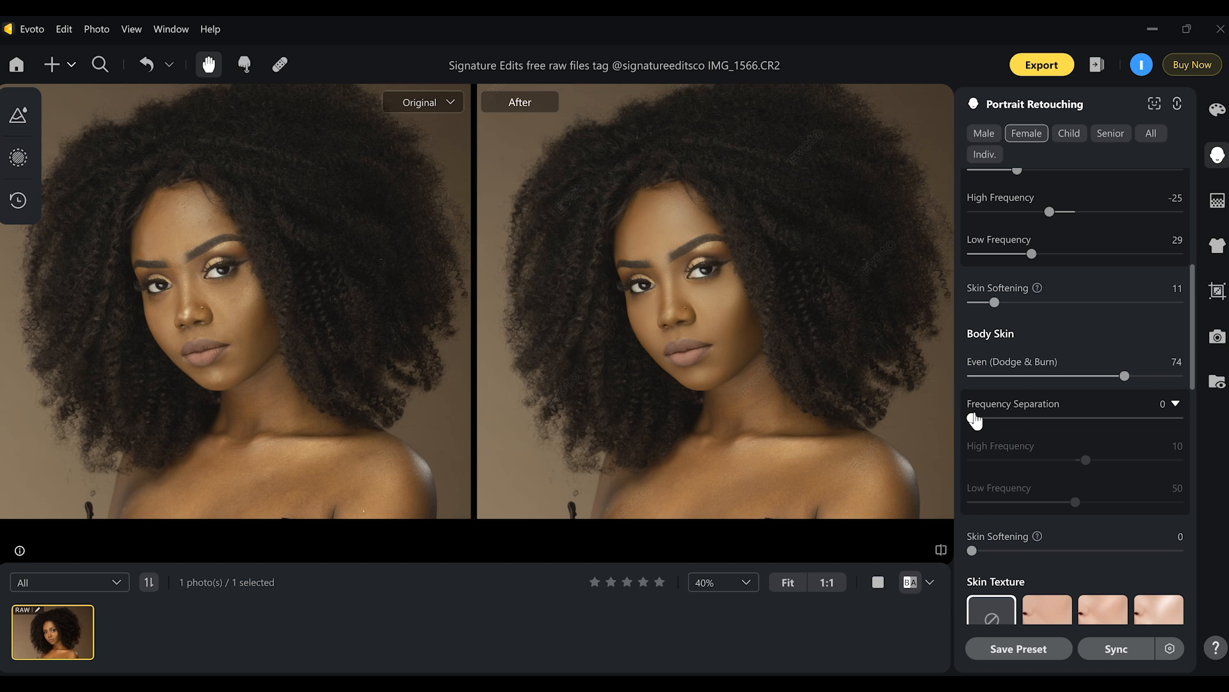
drag(974, 419, 1104, 419)
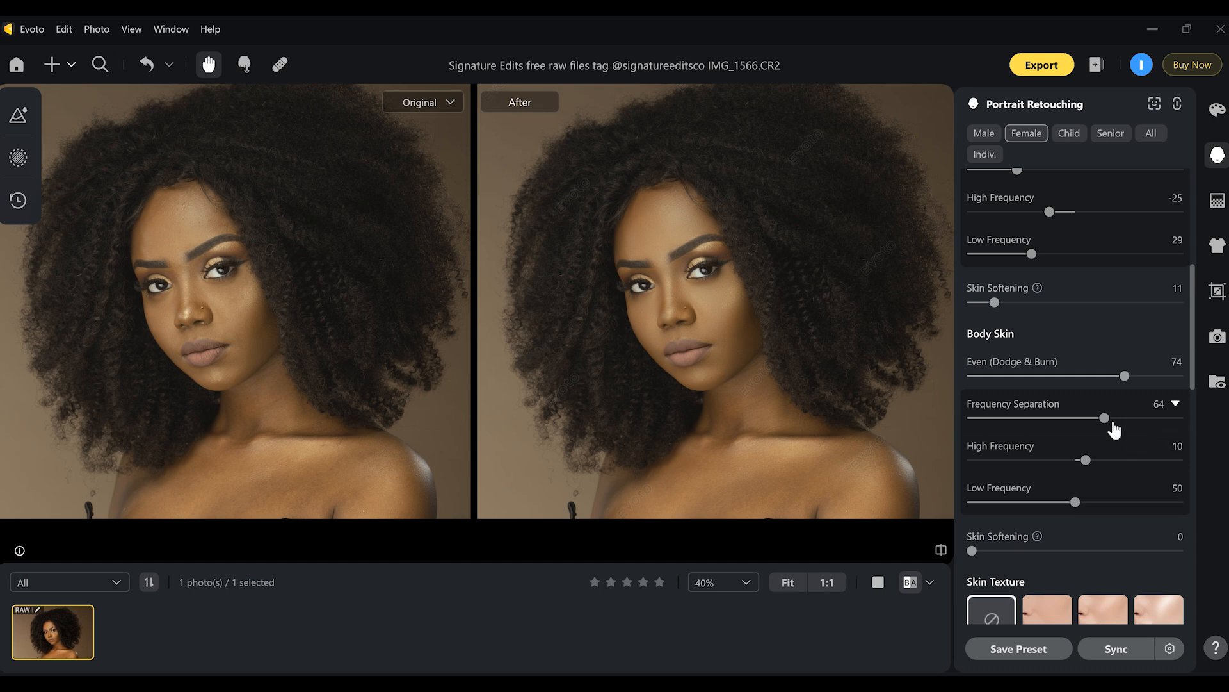
drag(1107, 420, 1019, 423)
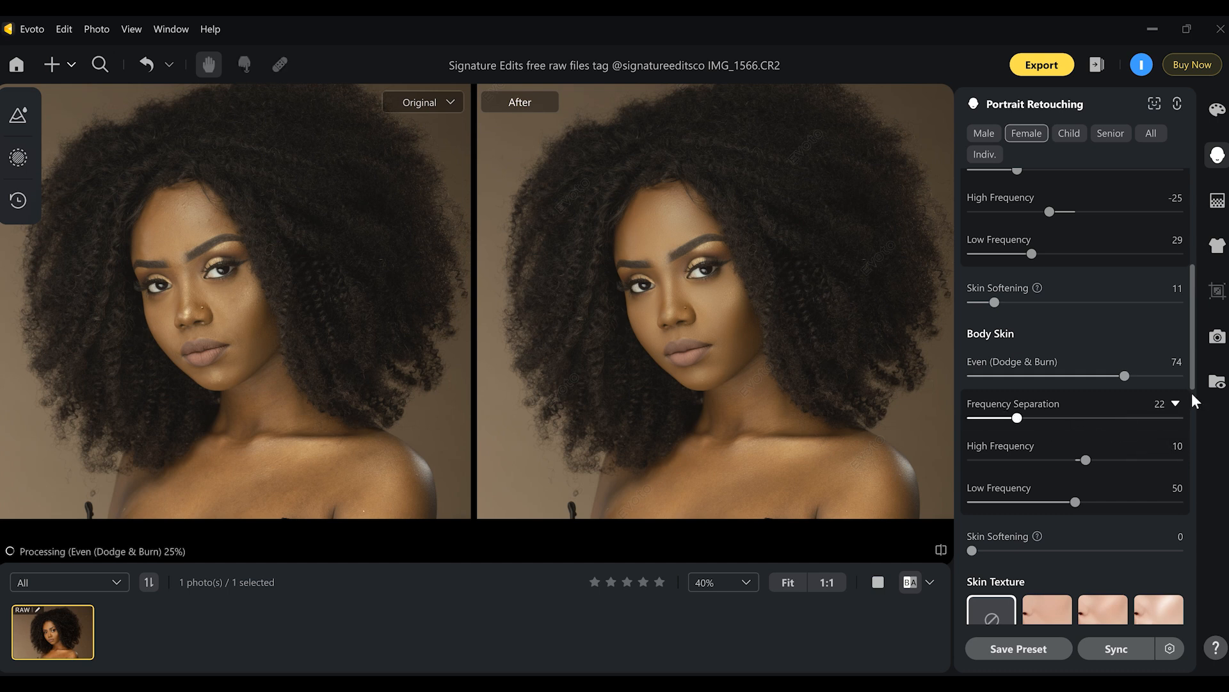
scroll(1191, 385, down, 3)
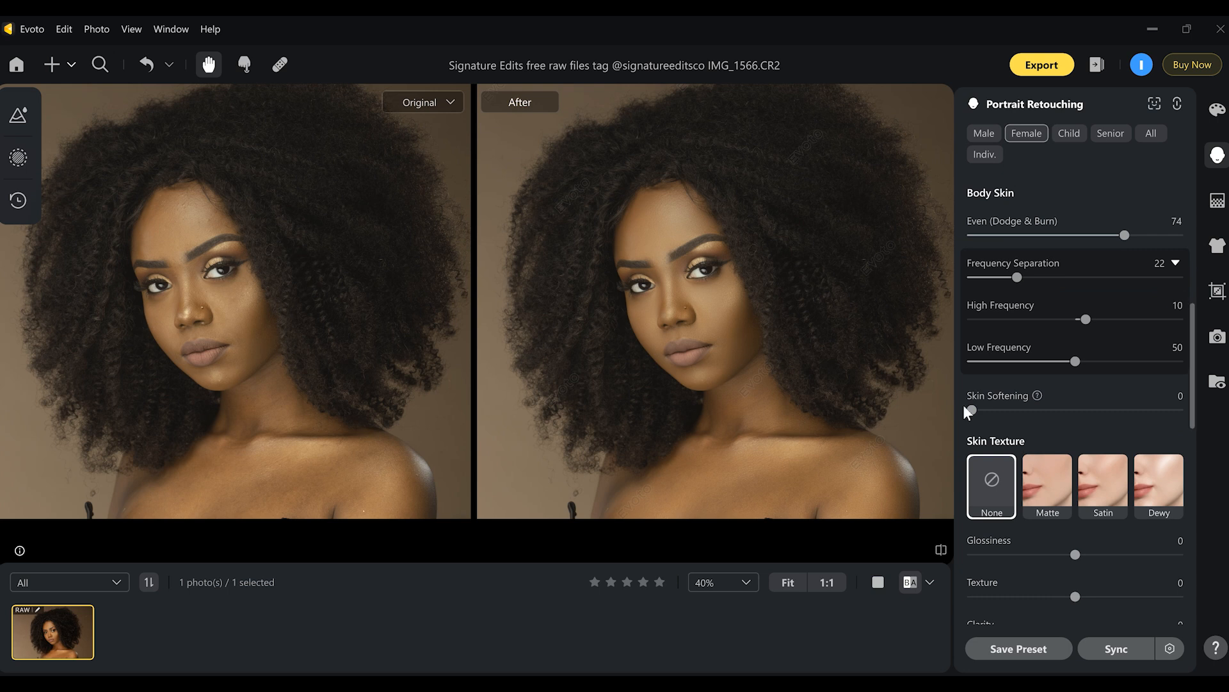
drag(972, 411, 1050, 411)
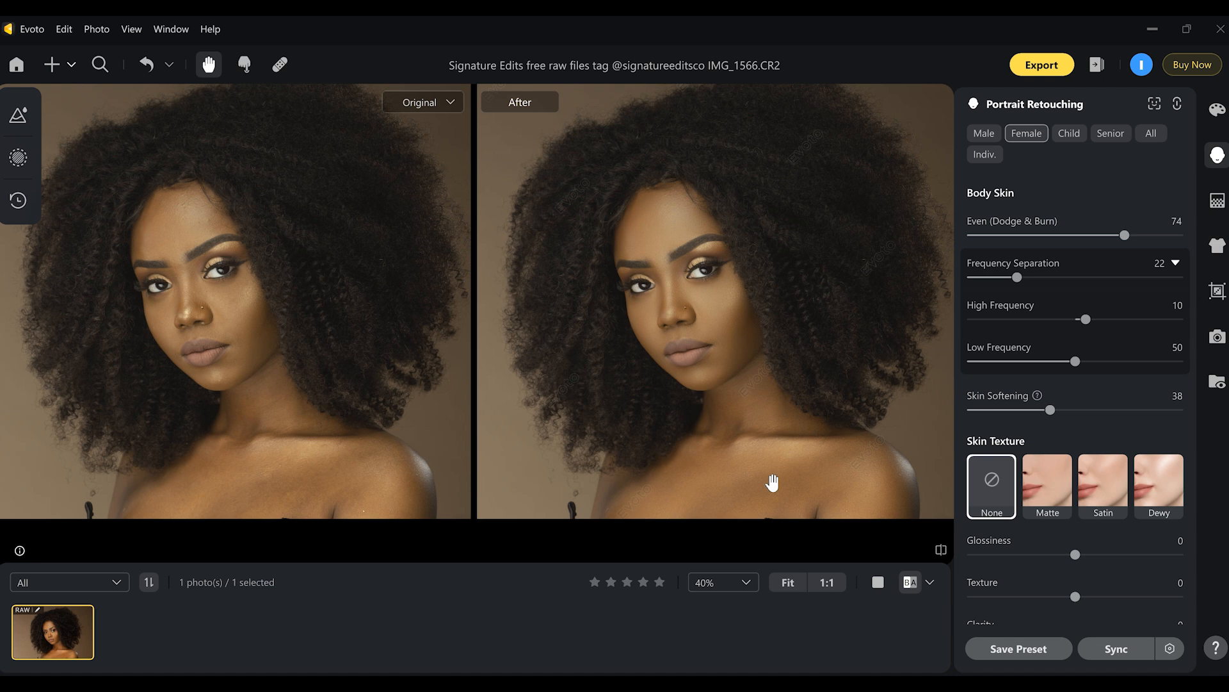
Try the Matte, Satin and Dewy skin textures on the portrait and return Skin Texture to None.
scroll(773, 482, up, 2)
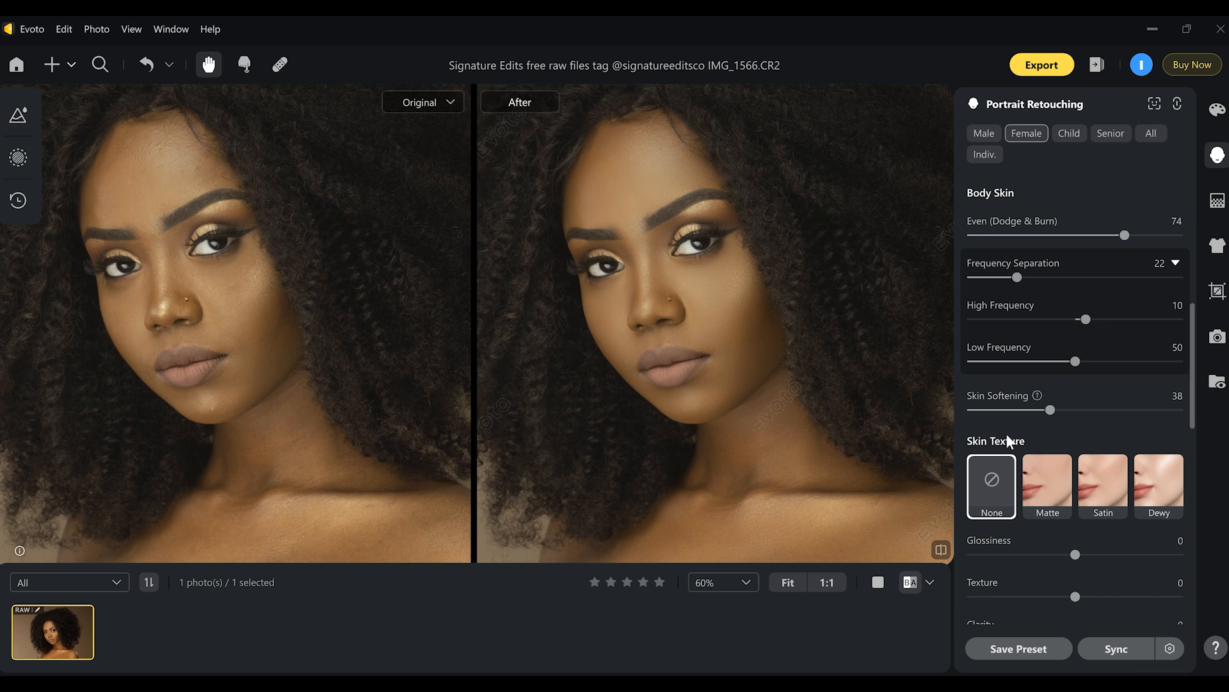
drag(1189, 405, 1190, 425)
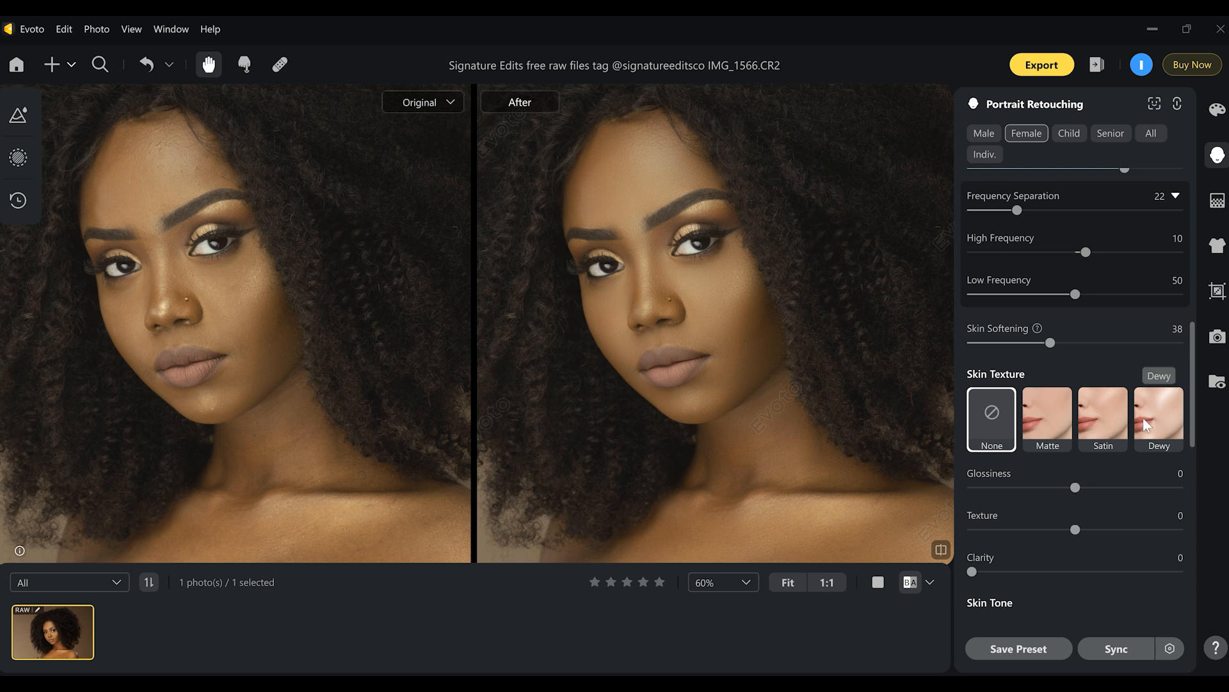
click(1040, 413)
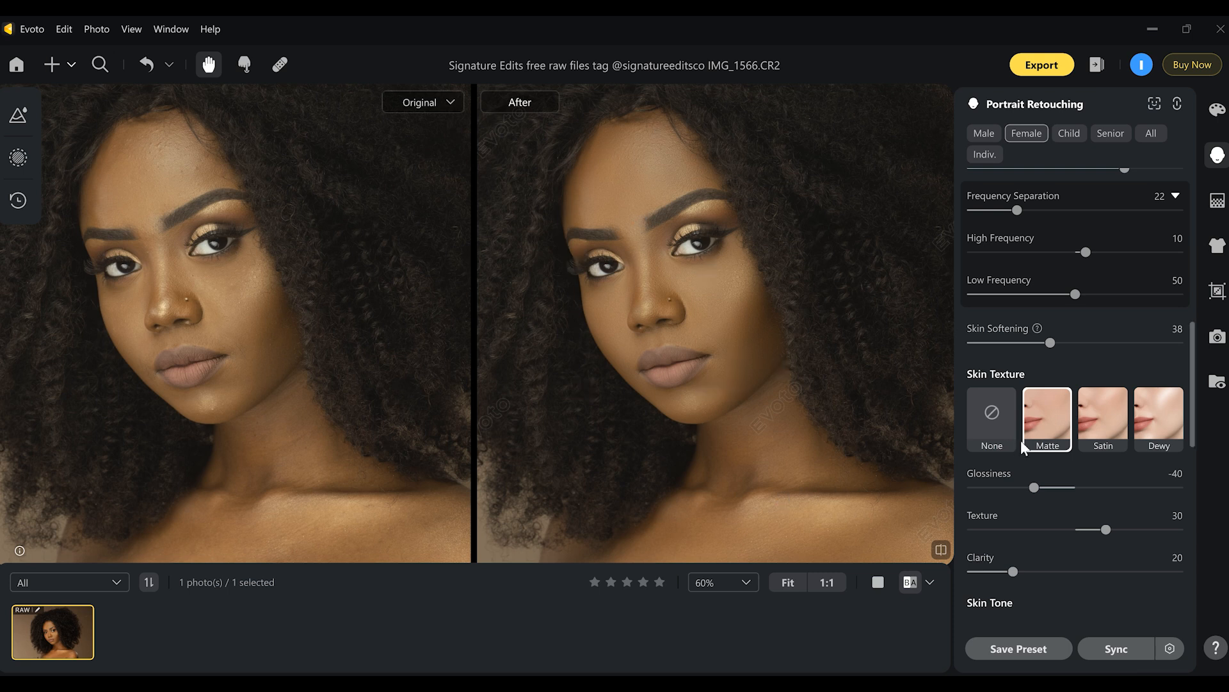
click(1096, 426)
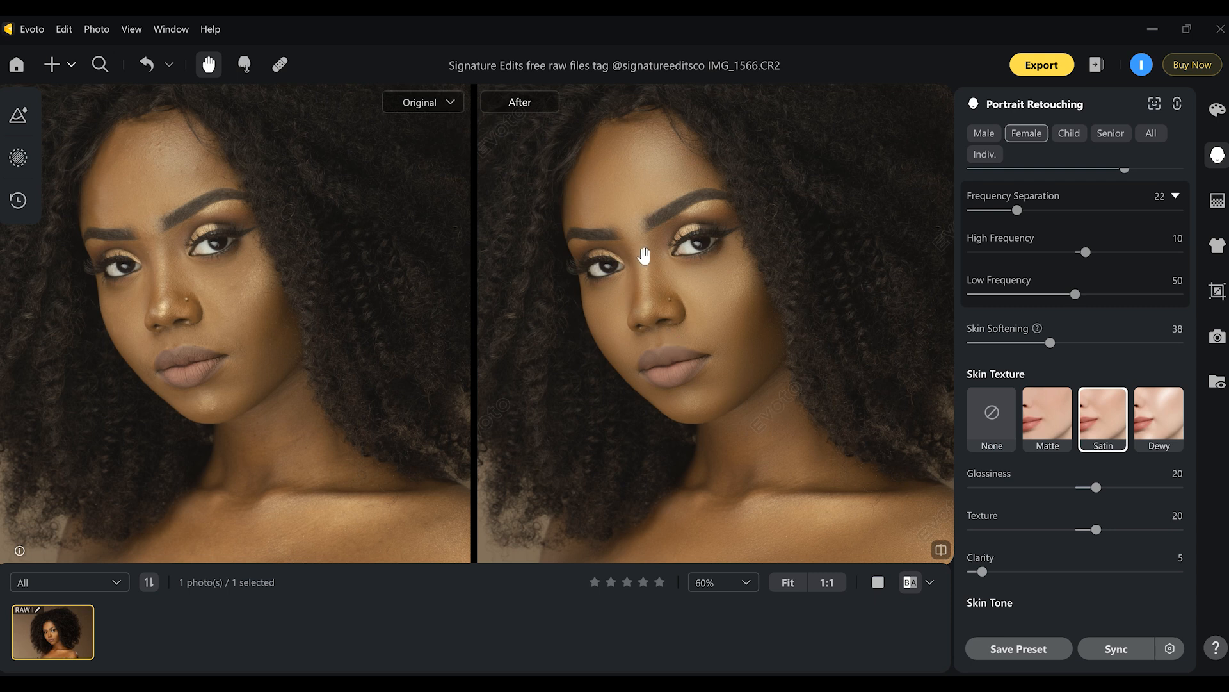
click(1154, 430)
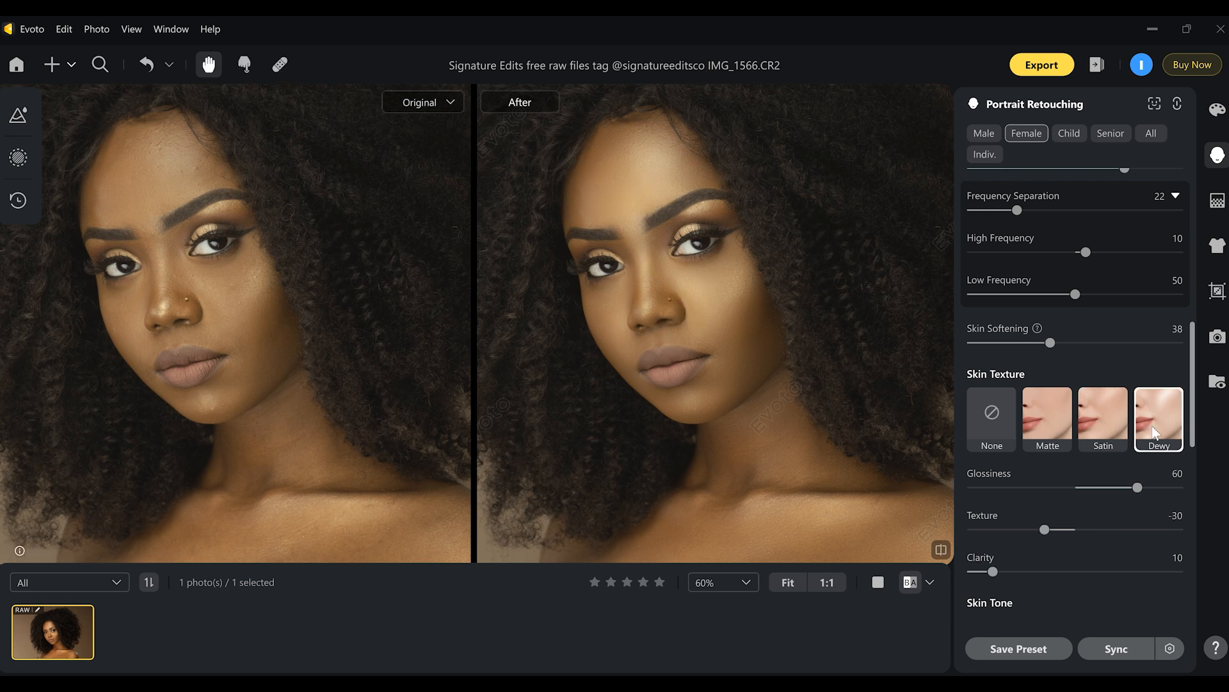
click(990, 417)
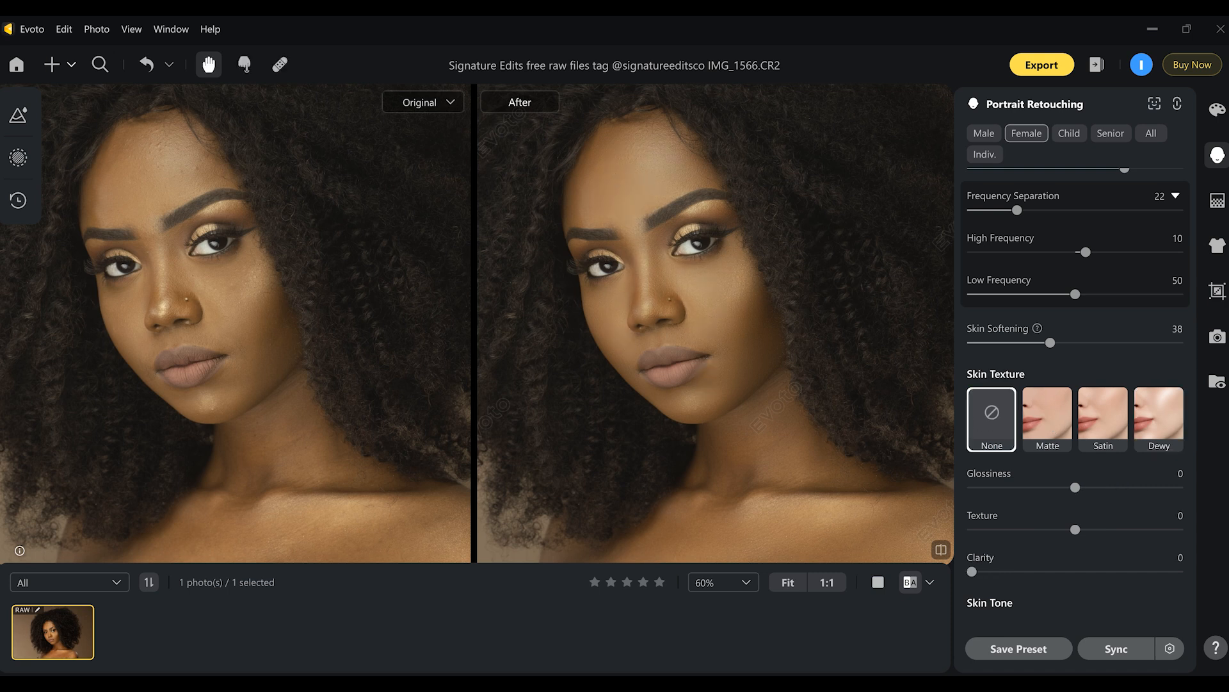
Under Skin Tone, set AI Unify Face Complexion to 61, AI Unify Body Complexion to 50 and Unify Body Complexion to 44.
drag(1194, 419, 1195, 456)
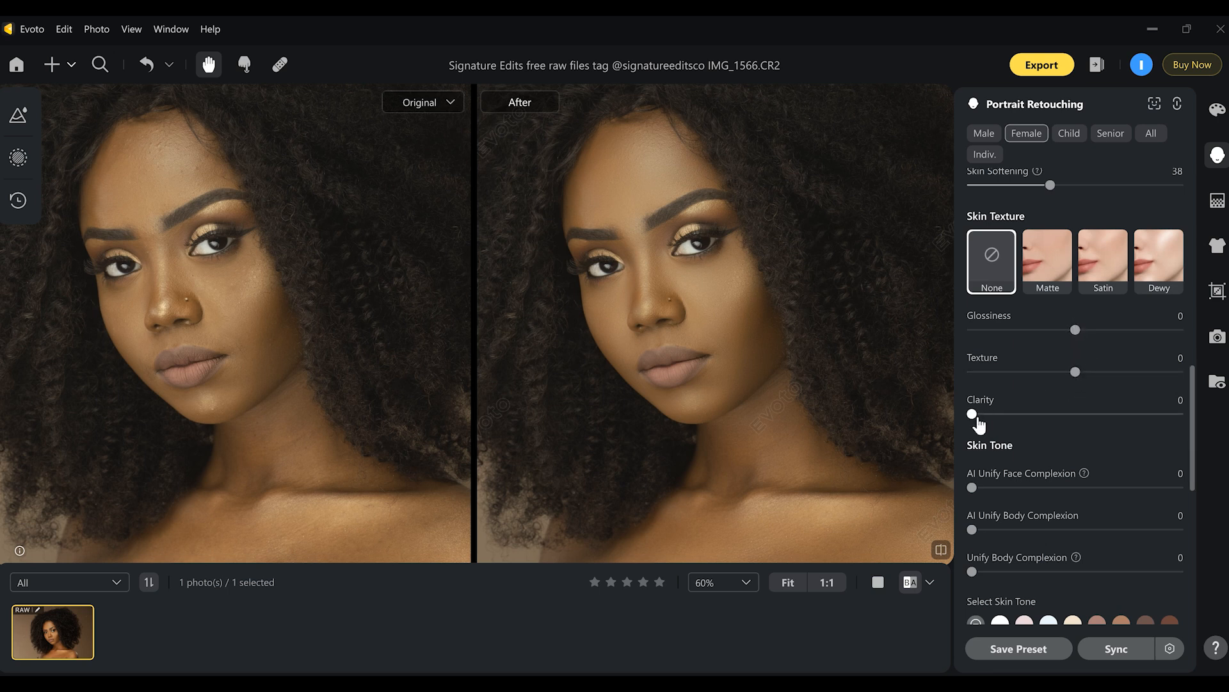
drag(1185, 416, 1185, 479)
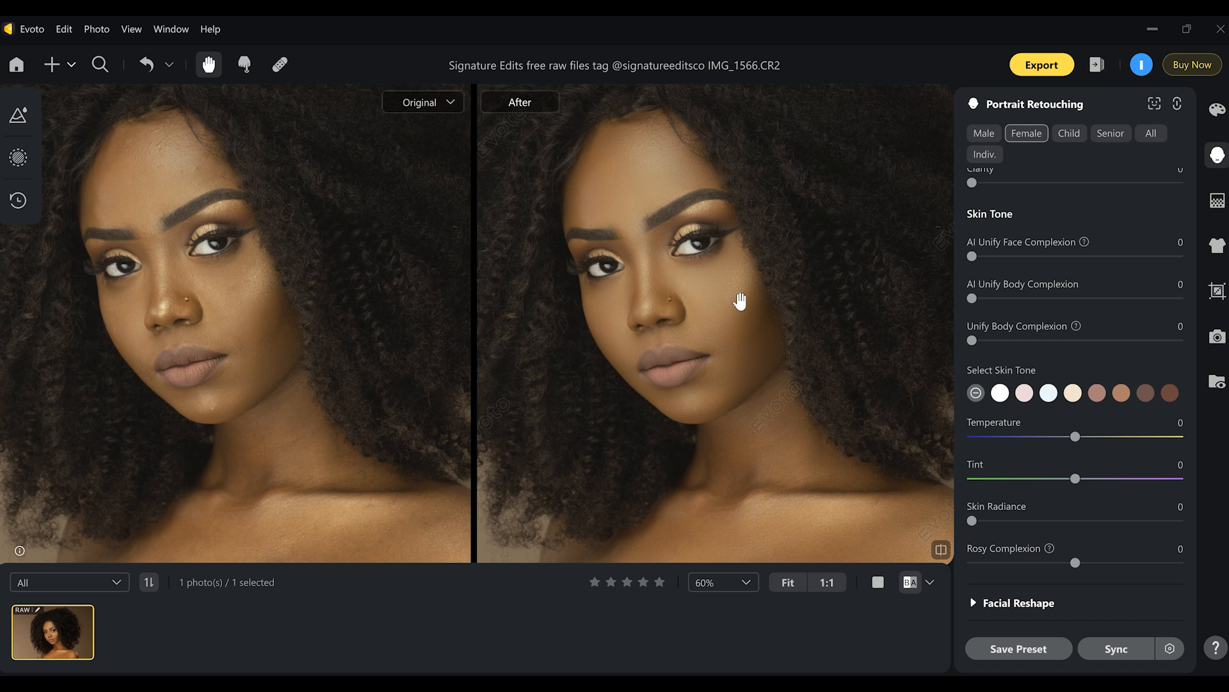
drag(972, 256, 1098, 256)
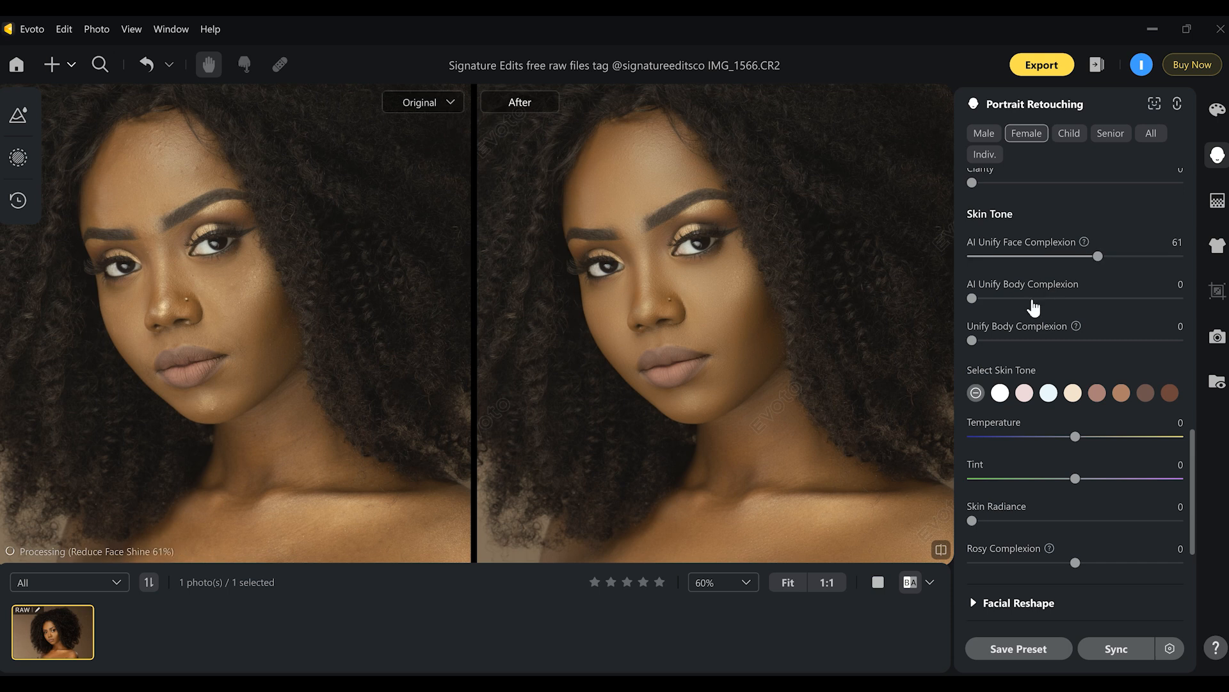
drag(972, 299, 1076, 301)
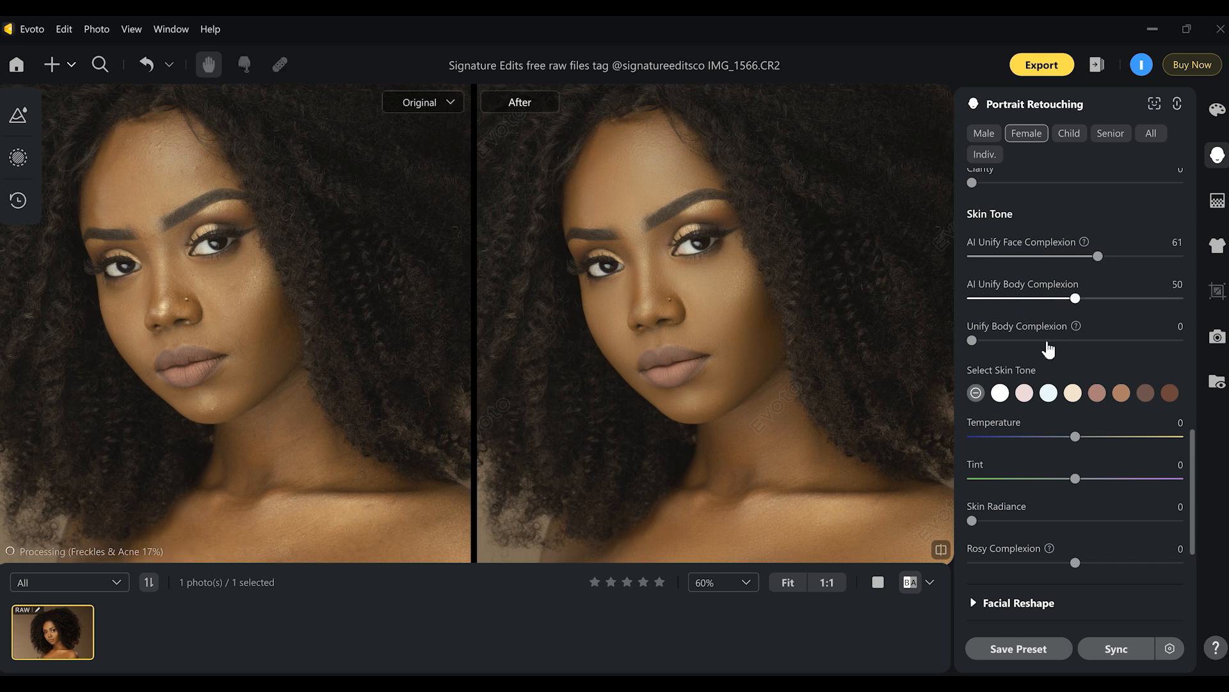
drag(974, 342, 1065, 343)
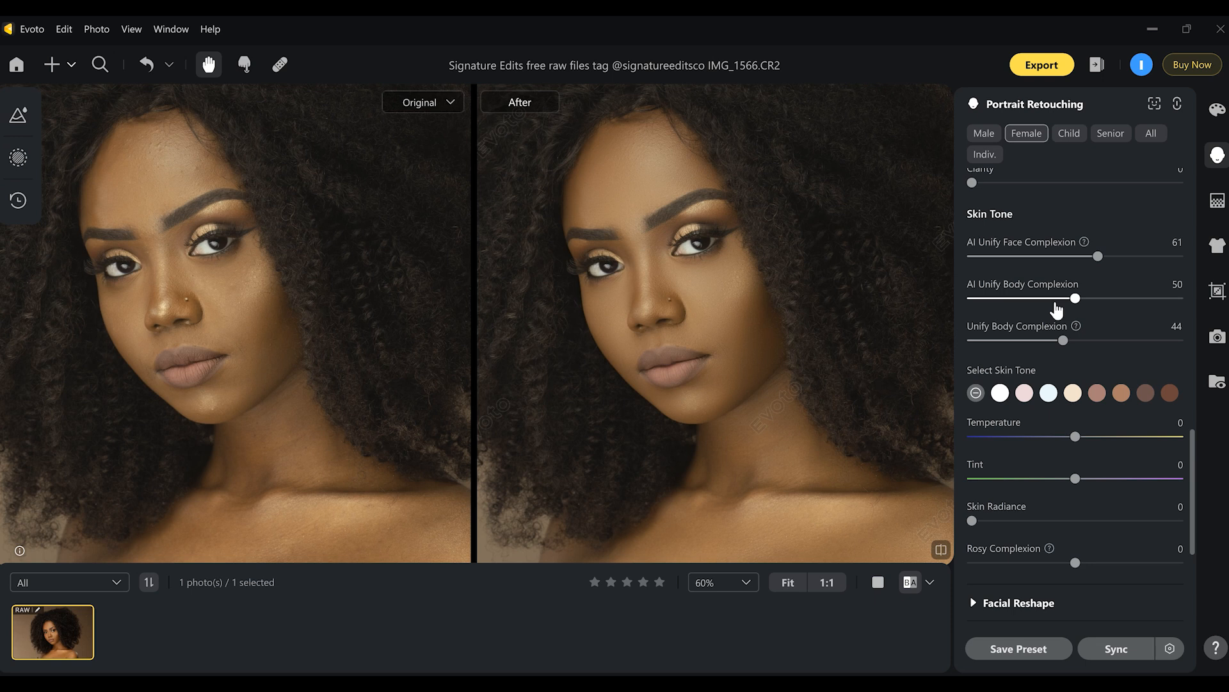
mouse_move(1085, 242)
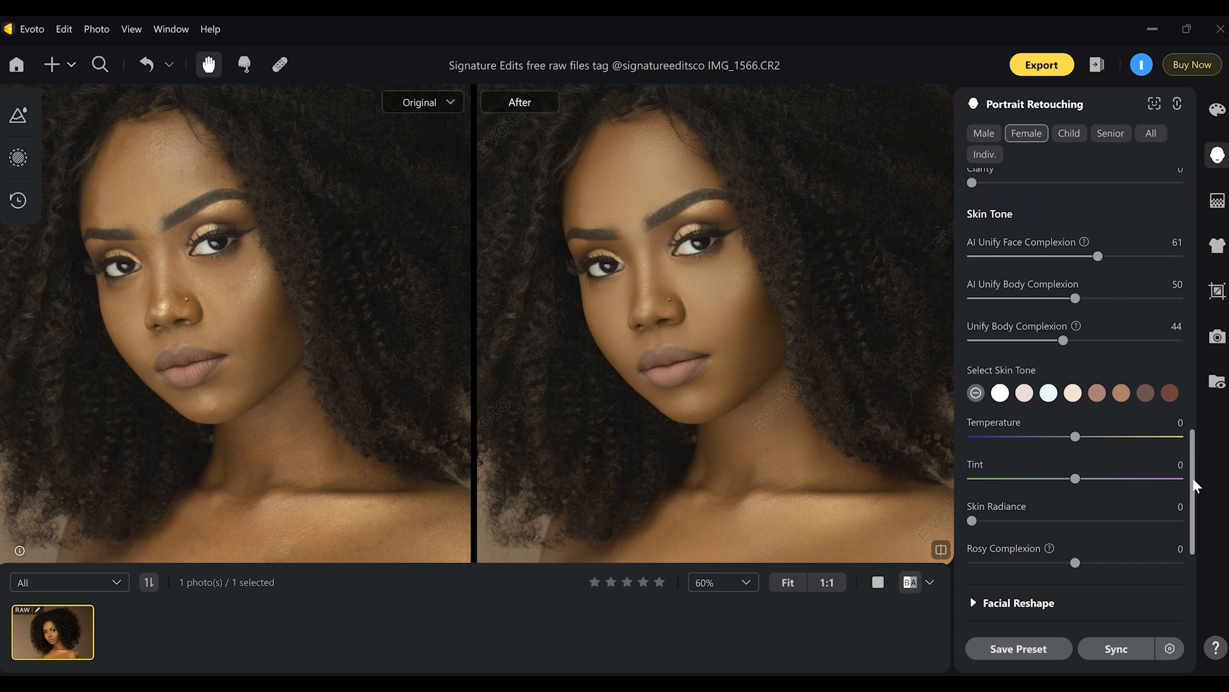
Apply the rosy-brown skin tone swatch at an Amount of 19, set Skin Radiance to 4 and slightly raise Rosy Complexion.
scroll(1189, 482, down, 1)
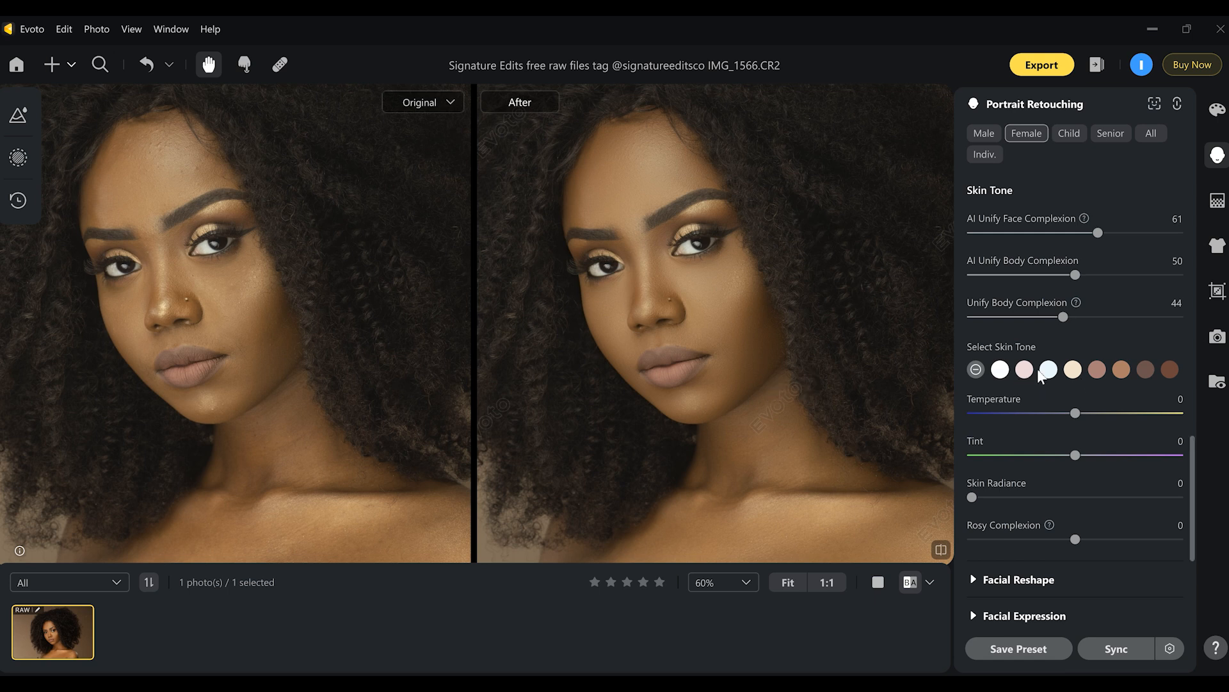
click(1099, 370)
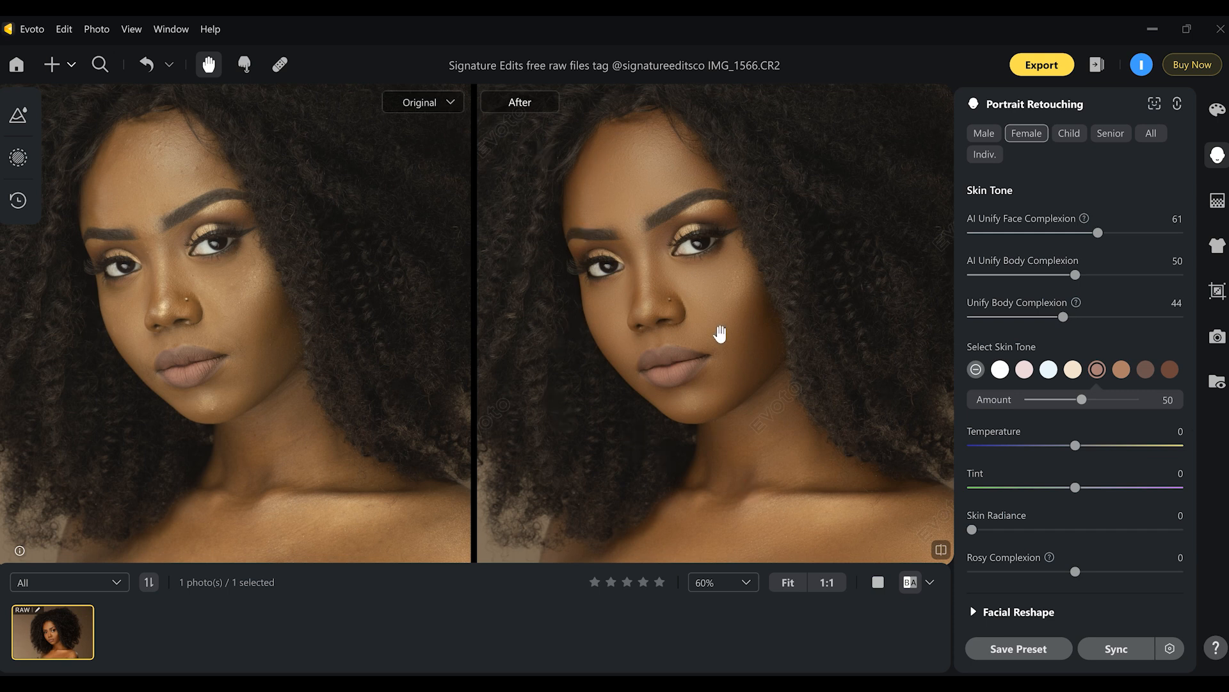
drag(1081, 401, 1051, 411)
mouse_move(972, 530)
mouse_down()
mouse_move(1041, 530)
mouse_move(980, 536)
mouse_up()
drag(1076, 572, 1104, 577)
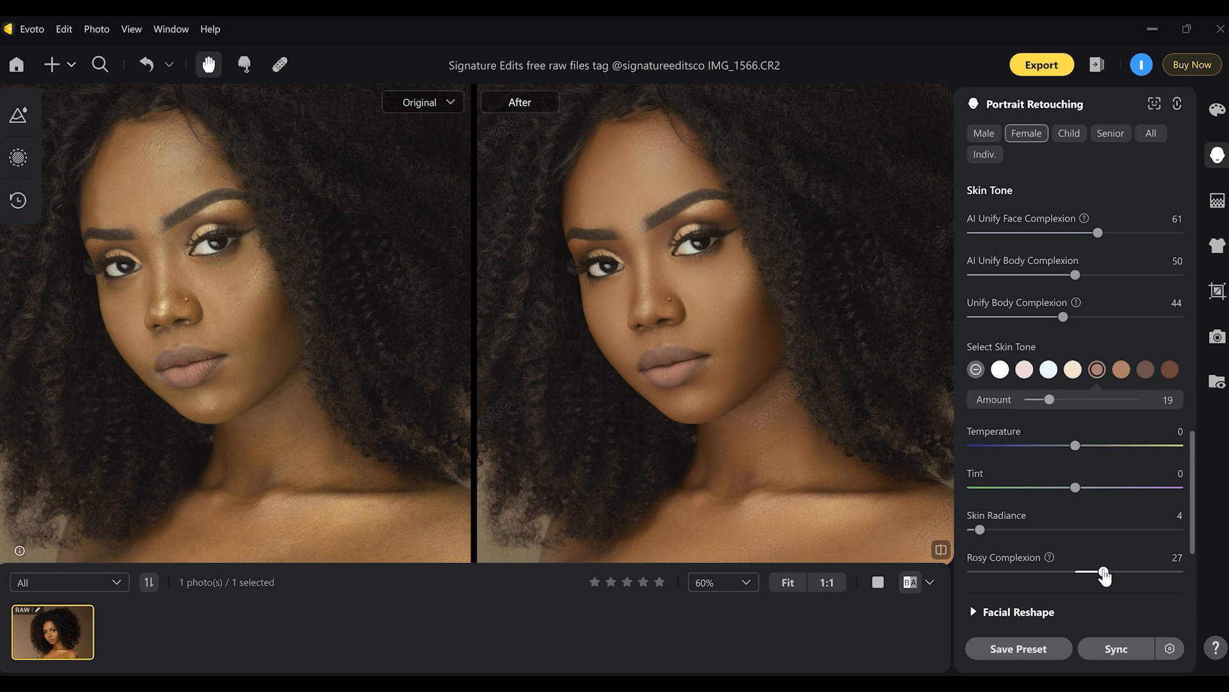
drag(1105, 575, 1086, 576)
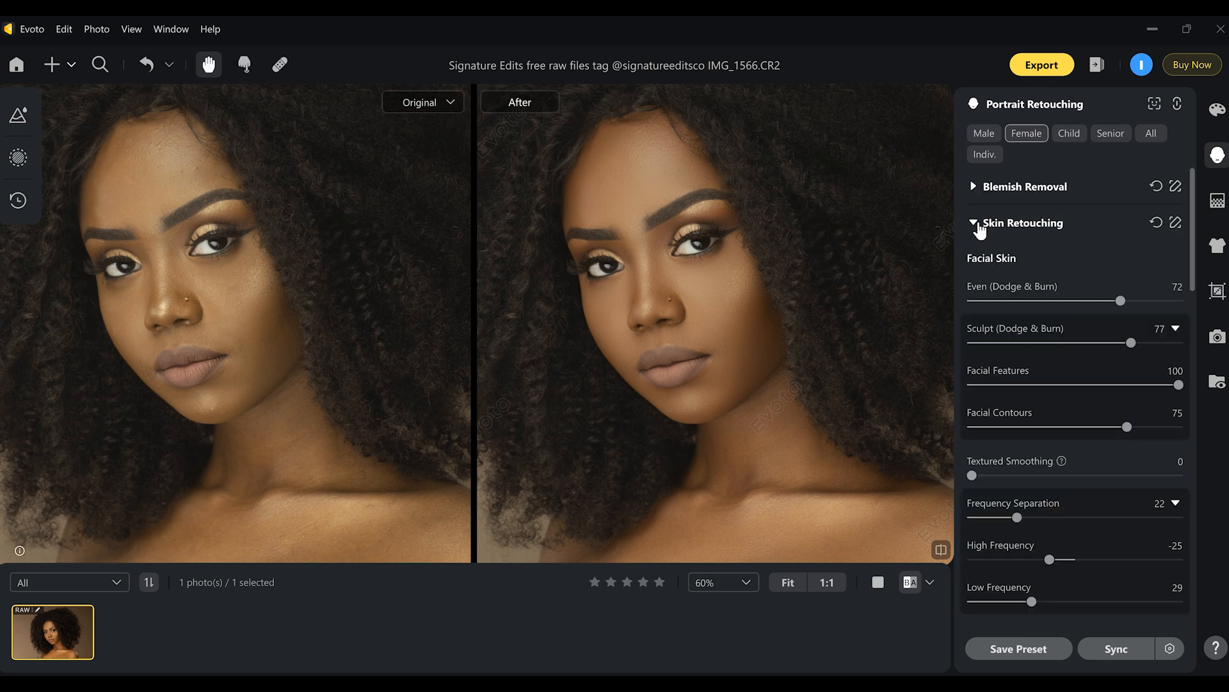
Collapse the Skin Retouching section and expand Facial Reshape.
click(978, 225)
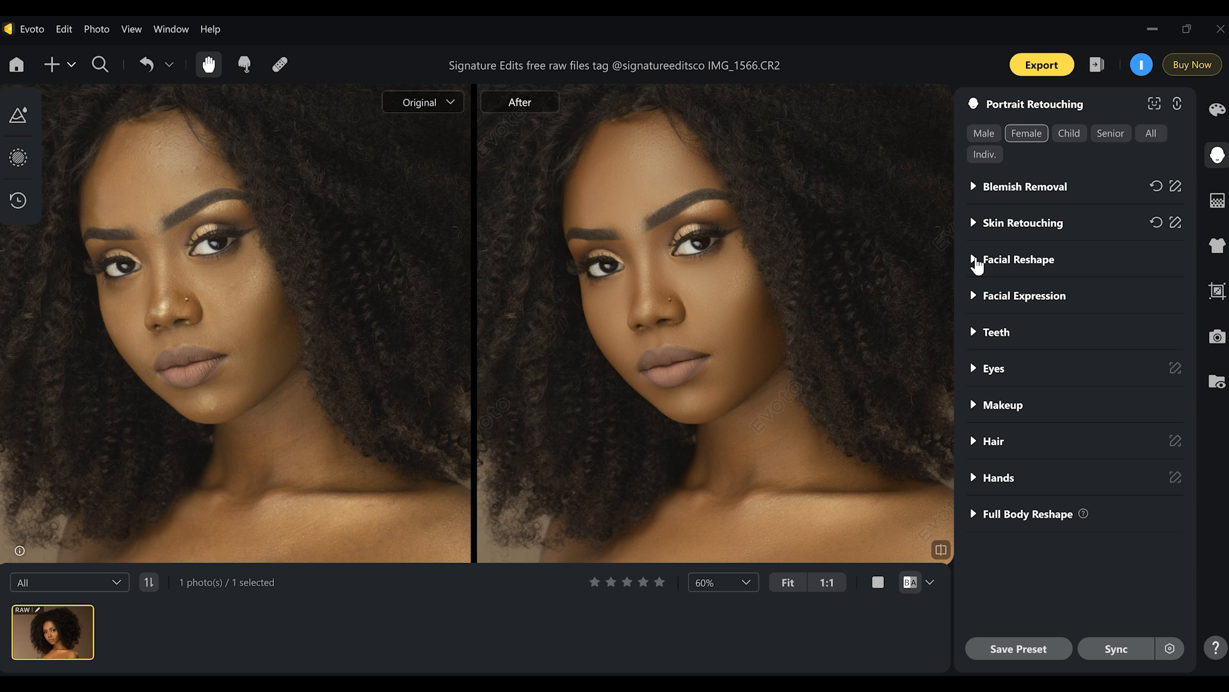
click(978, 263)
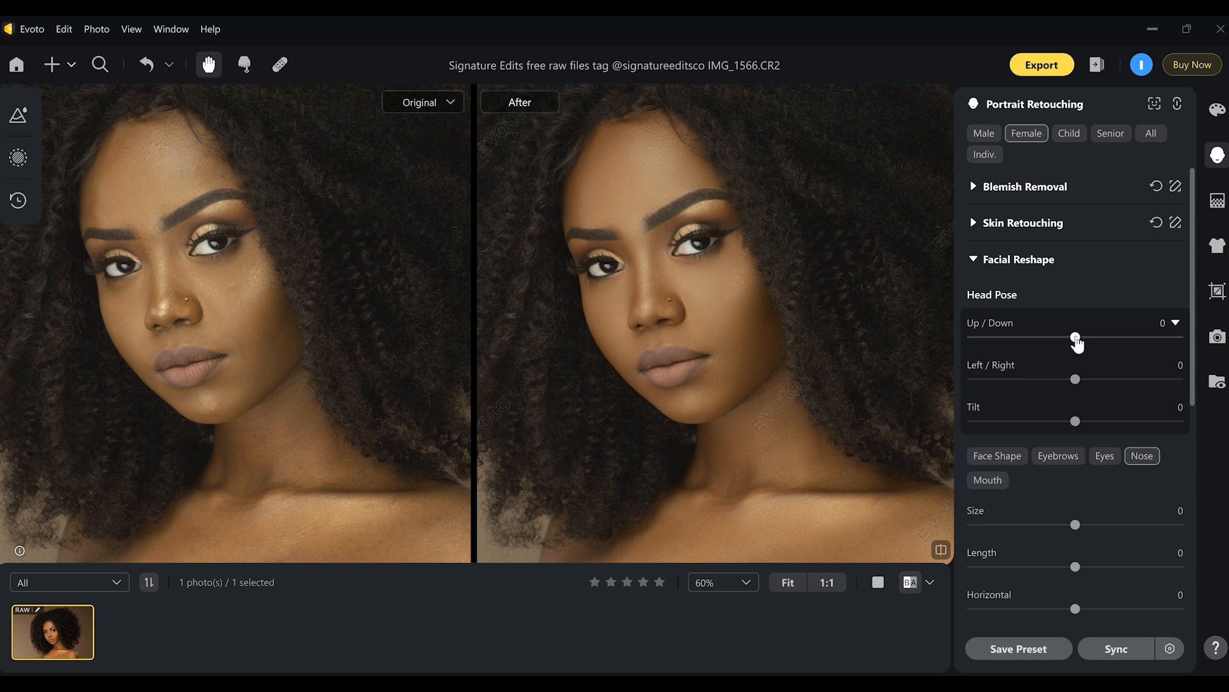
Try the Up / Down and Left / Right adjustments under Head Pose and return both to 0.
mouse_move(1077, 343)
mouse_down()
mouse_move(1156, 333)
mouse_move(1061, 349)
mouse_move(1002, 334)
mouse_move(1148, 336)
mouse_move(1152, 323)
mouse_move(1005, 351)
mouse_move(1158, 334)
mouse_move(991, 345)
mouse_move(1144, 335)
mouse_move(1005, 334)
mouse_move(1135, 329)
mouse_move(1076, 337)
mouse_up()
mouse_move(1080, 382)
mouse_down()
mouse_move(983, 390)
mouse_move(1122, 376)
mouse_move(1032, 376)
mouse_move(1112, 378)
mouse_move(1079, 384)
mouse_move(1023, 433)
mouse_move(1130, 414)
mouse_move(1028, 421)
mouse_move(1078, 423)
mouse_move(1077, 382)
mouse_up()
drag(1193, 402, 1197, 499)
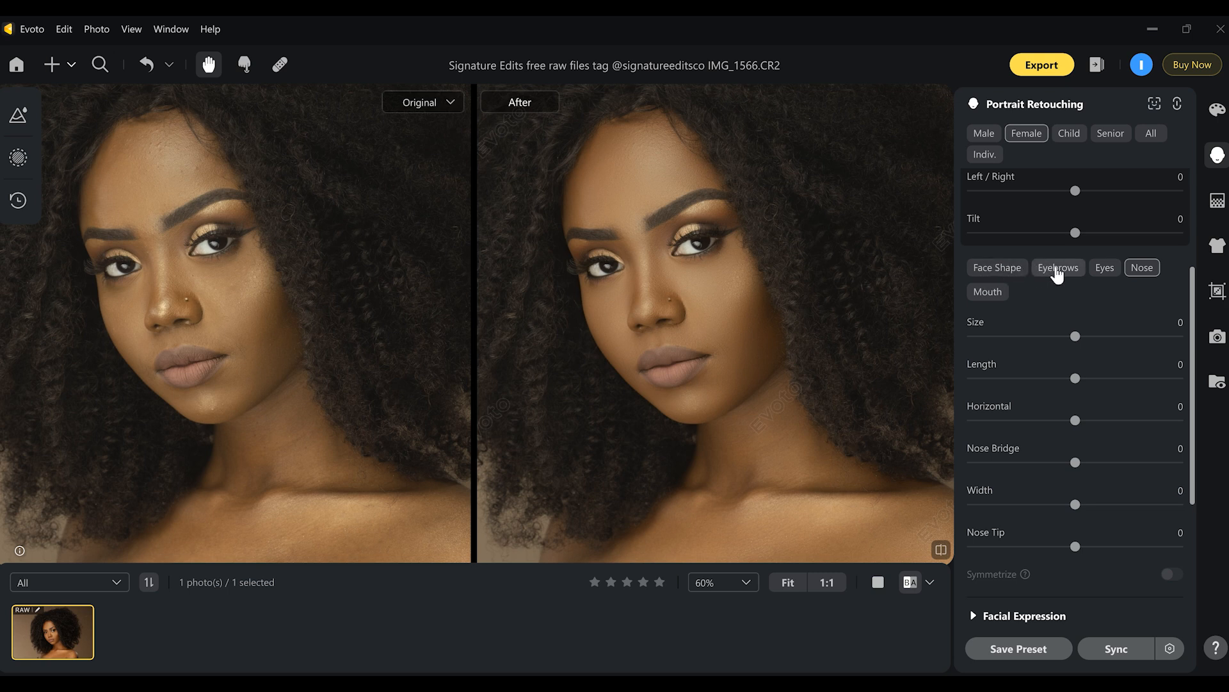
Set the eyebrows' Tilt to -6 and Arch Height to -2, and collapse the Facial Reshape section.
click(1057, 275)
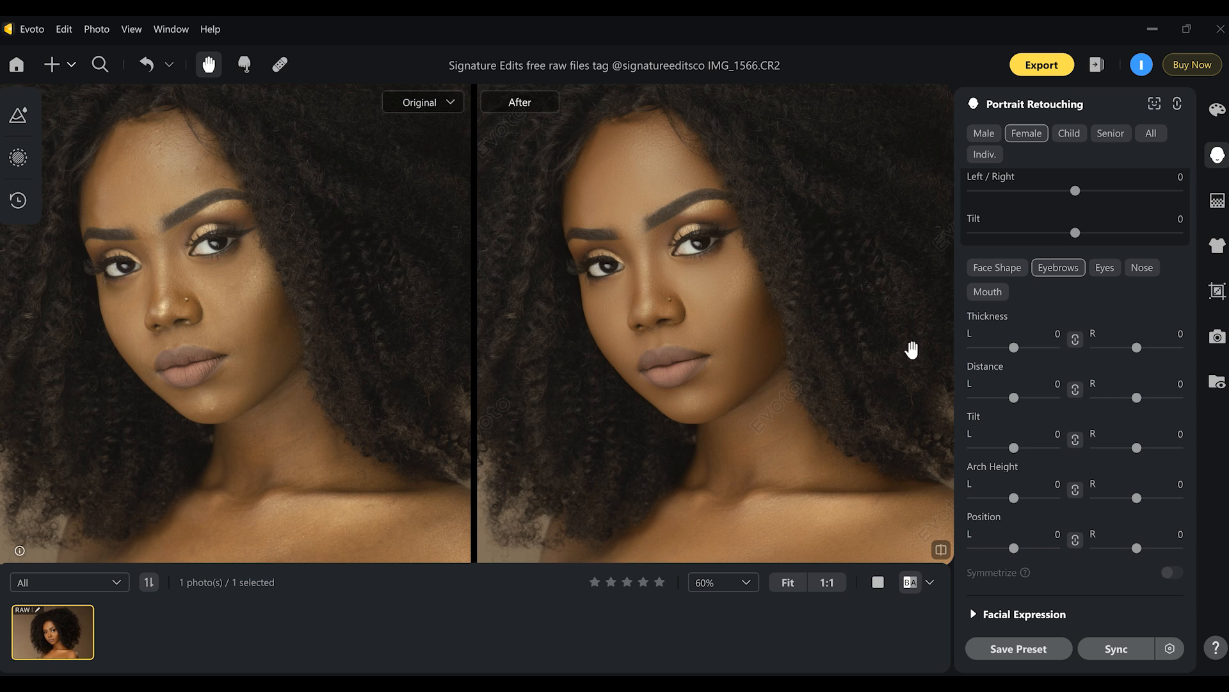
mouse_move(1014, 448)
mouse_down()
mouse_move(979, 460)
mouse_move(1027, 456)
mouse_move(996, 456)
mouse_up()
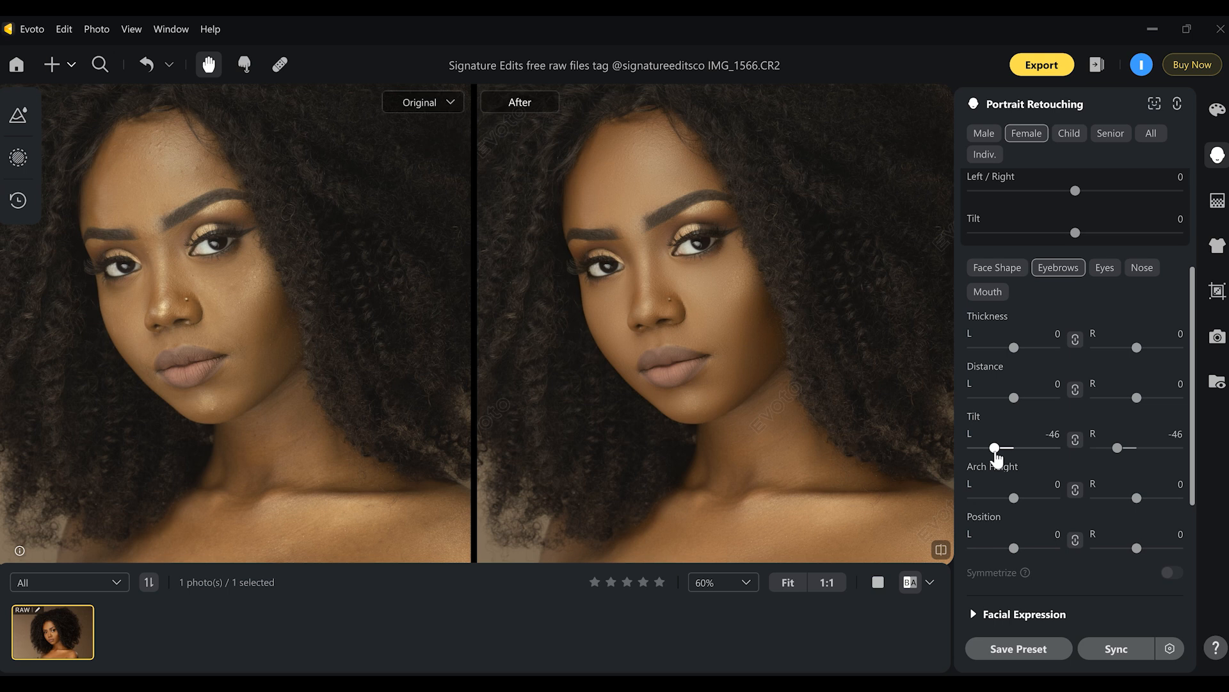
mouse_move(996, 456)
mouse_down()
mouse_move(1033, 456)
mouse_move(979, 456)
mouse_move(1025, 456)
mouse_move(1012, 456)
mouse_up()
mouse_move(1014, 498)
mouse_down()
mouse_move(976, 504)
mouse_move(1015, 506)
mouse_up()
mouse_move(1014, 548)
mouse_down()
mouse_move(987, 549)
mouse_move(1017, 558)
mouse_up()
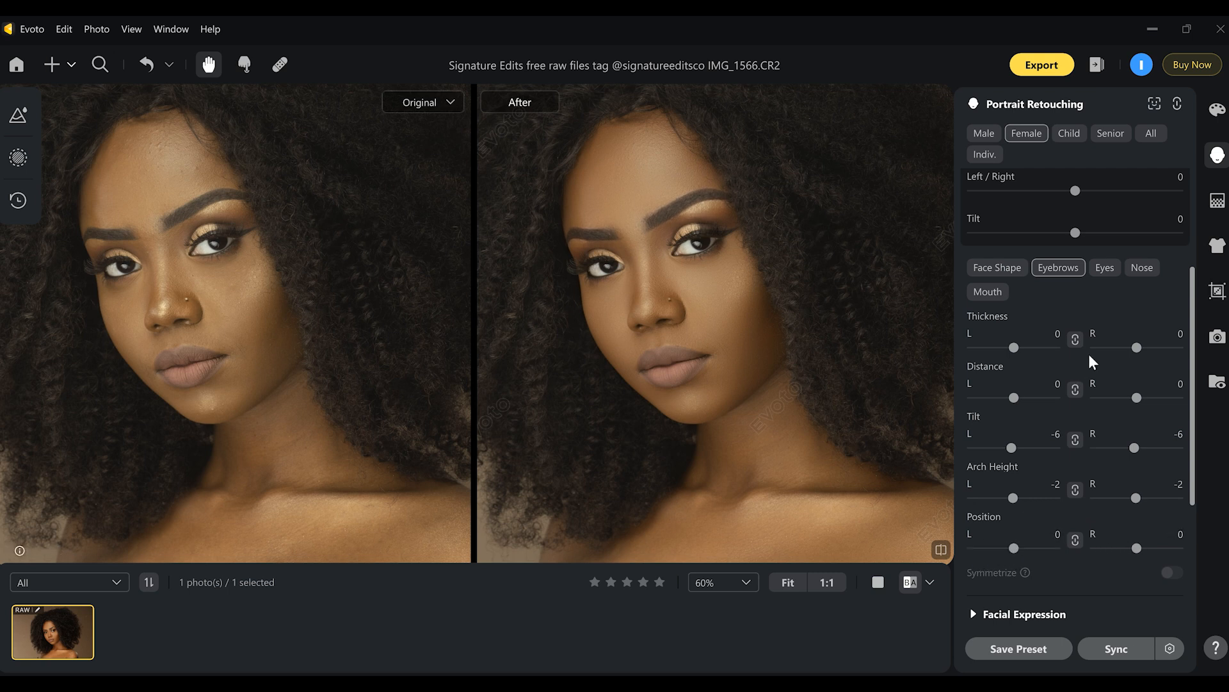
scroll(1025, 288, up, 3)
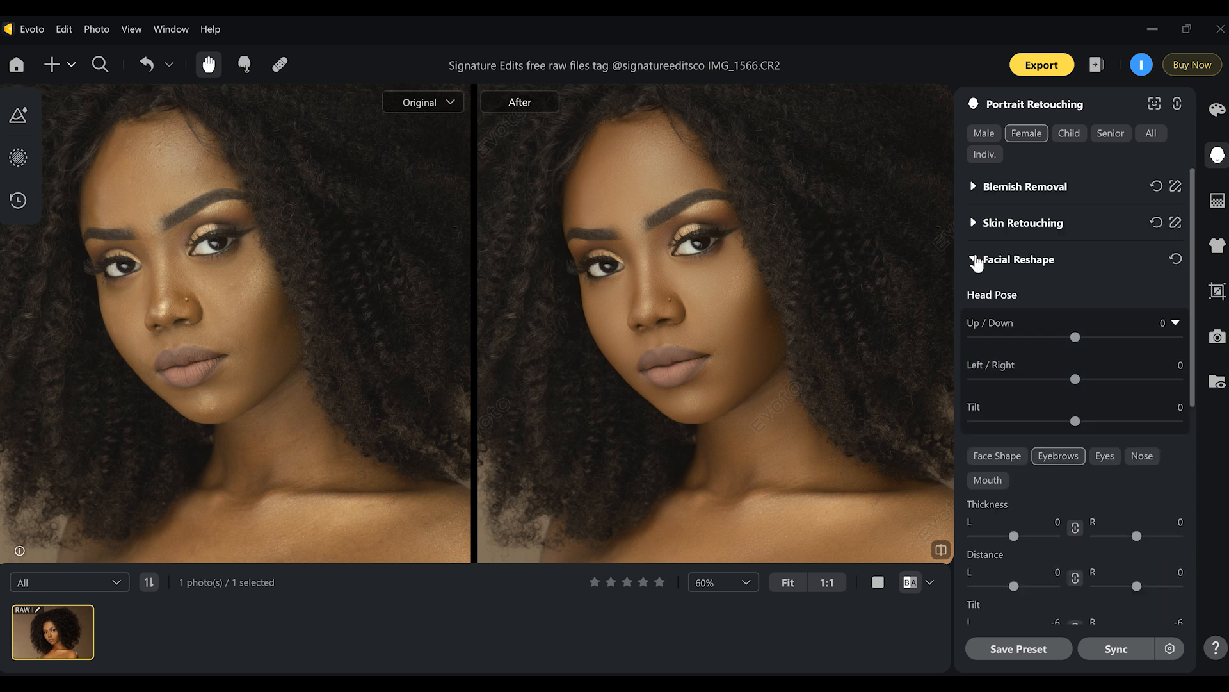
click(974, 258)
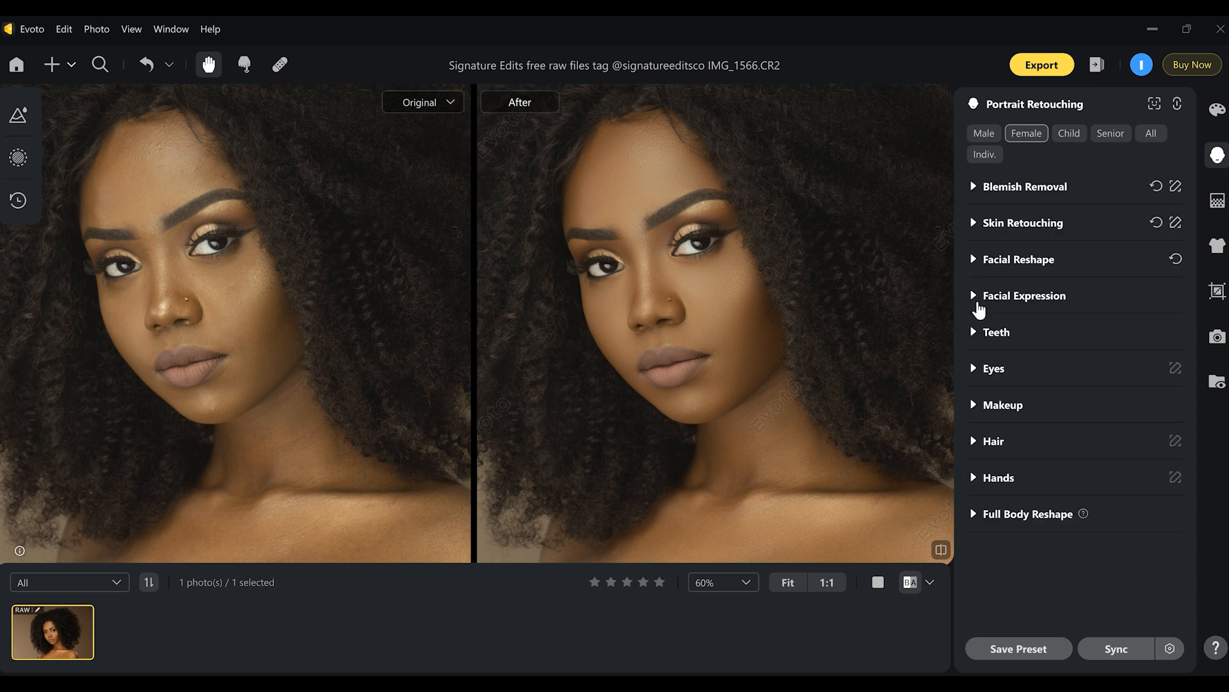
Under Facial Expression, try Gentle Smile at 31 with the Toothy smile at Amount 3, and reset both.
click(975, 301)
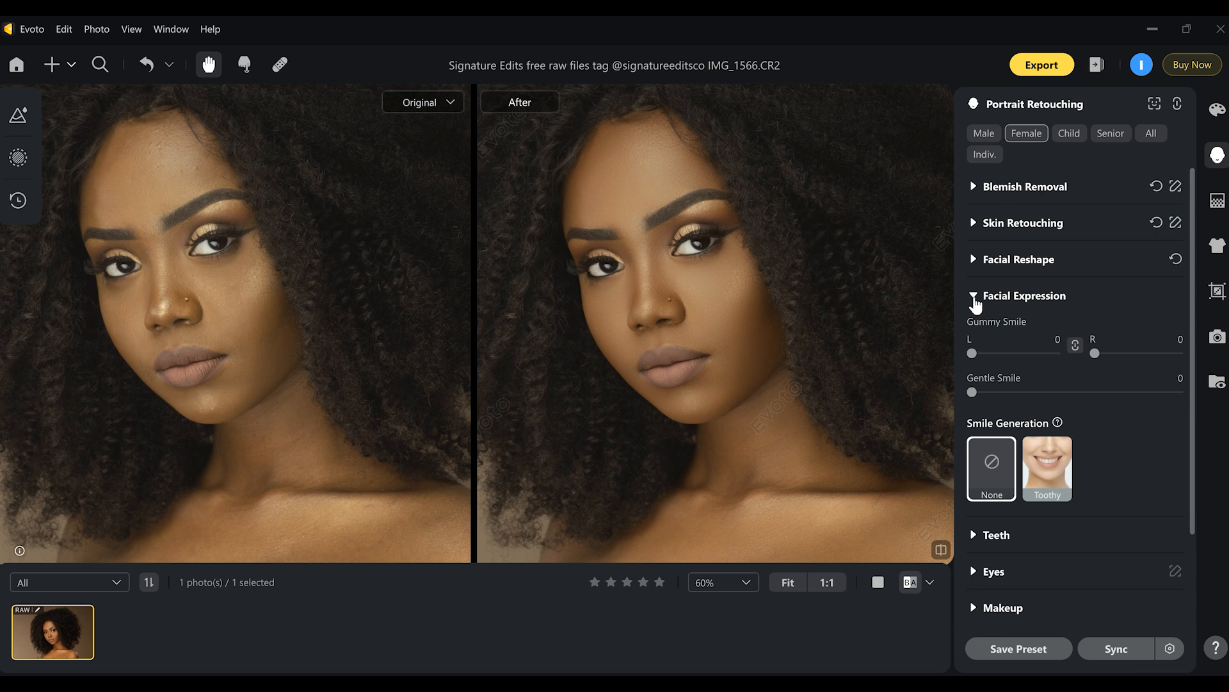
drag(972, 392, 1036, 395)
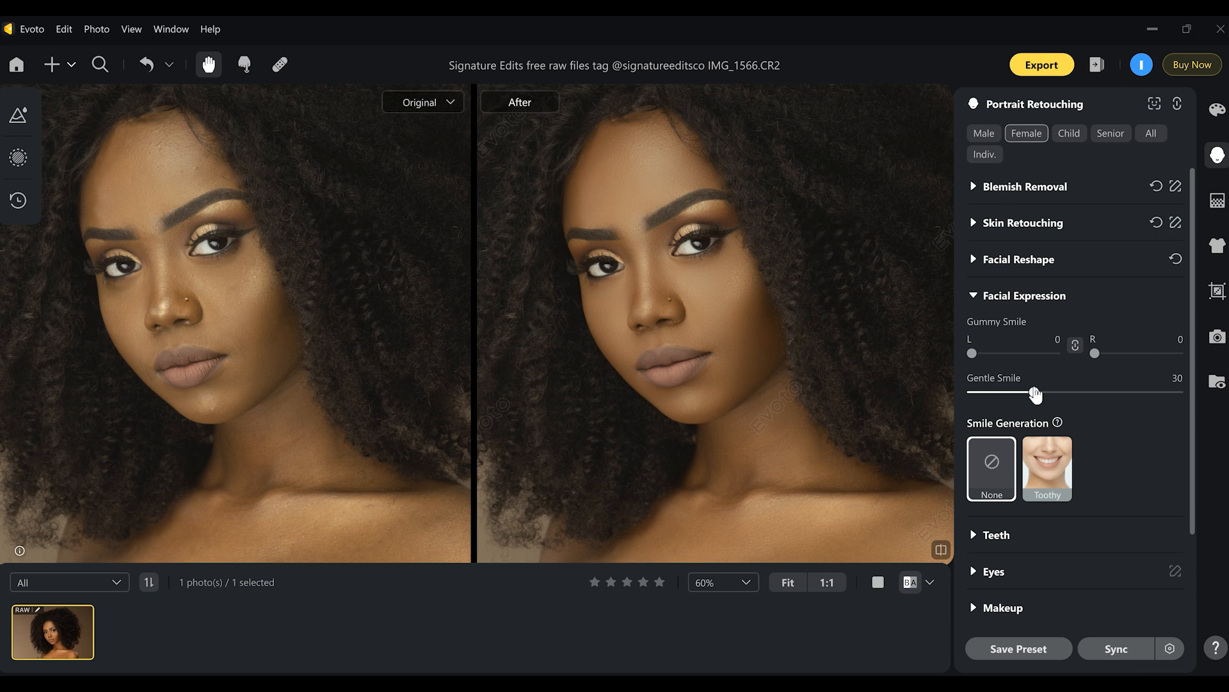
mouse_move(1036, 394)
mouse_down()
mouse_move(966, 389)
mouse_move(1032, 387)
mouse_up()
drag(1032, 388, 1037, 396)
click(1043, 460)
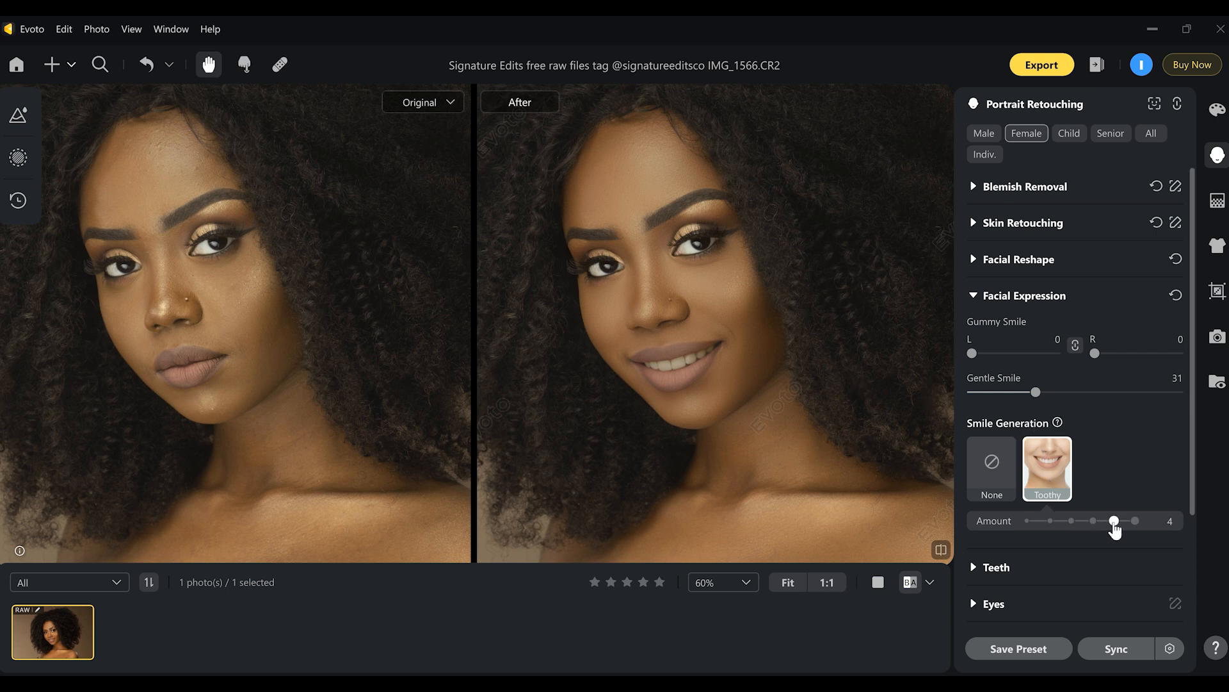
click(1094, 522)
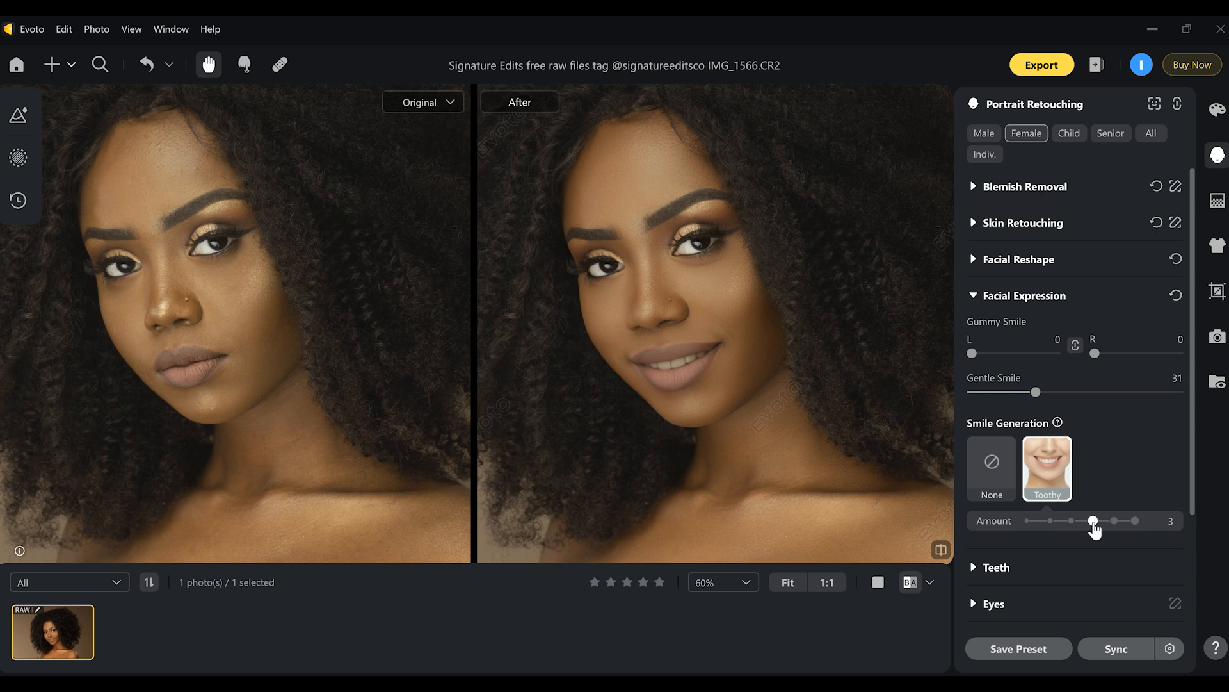
drag(1036, 395, 971, 393)
click(992, 466)
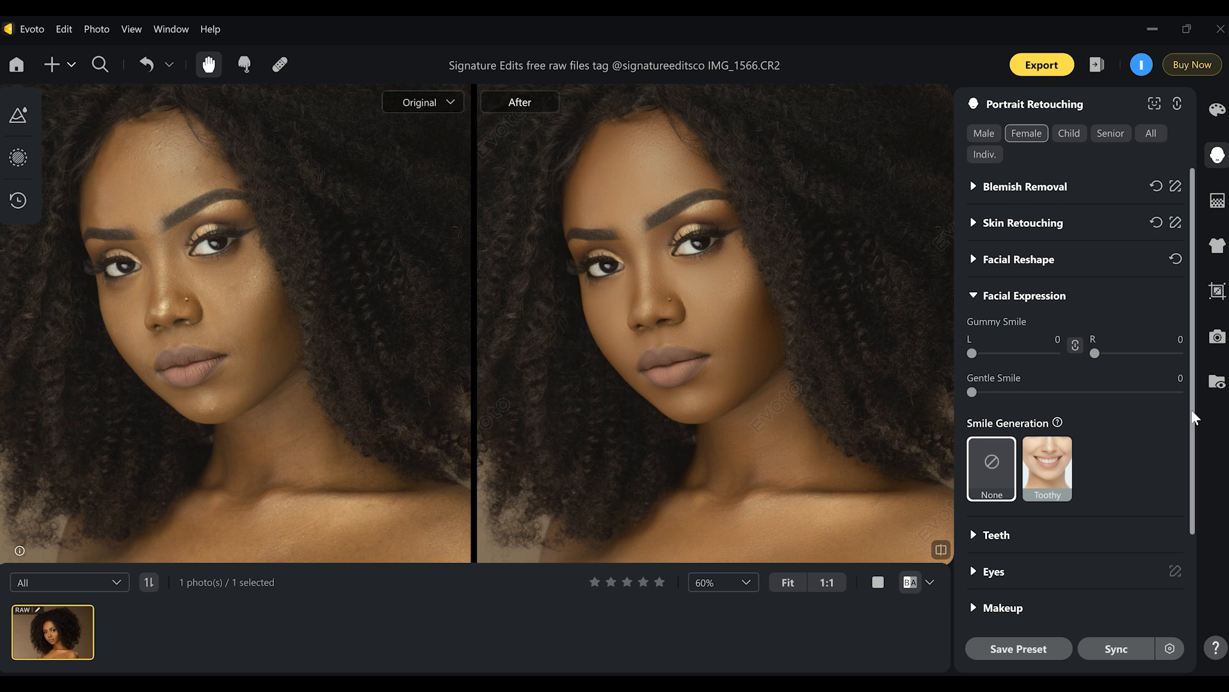
Under Eyes, set Brightness to 76, Eyes (Whites) to 14, Eye Reflection to 85 and Iris Flare to 77 for both eyes.
drag(1192, 416, 1200, 544)
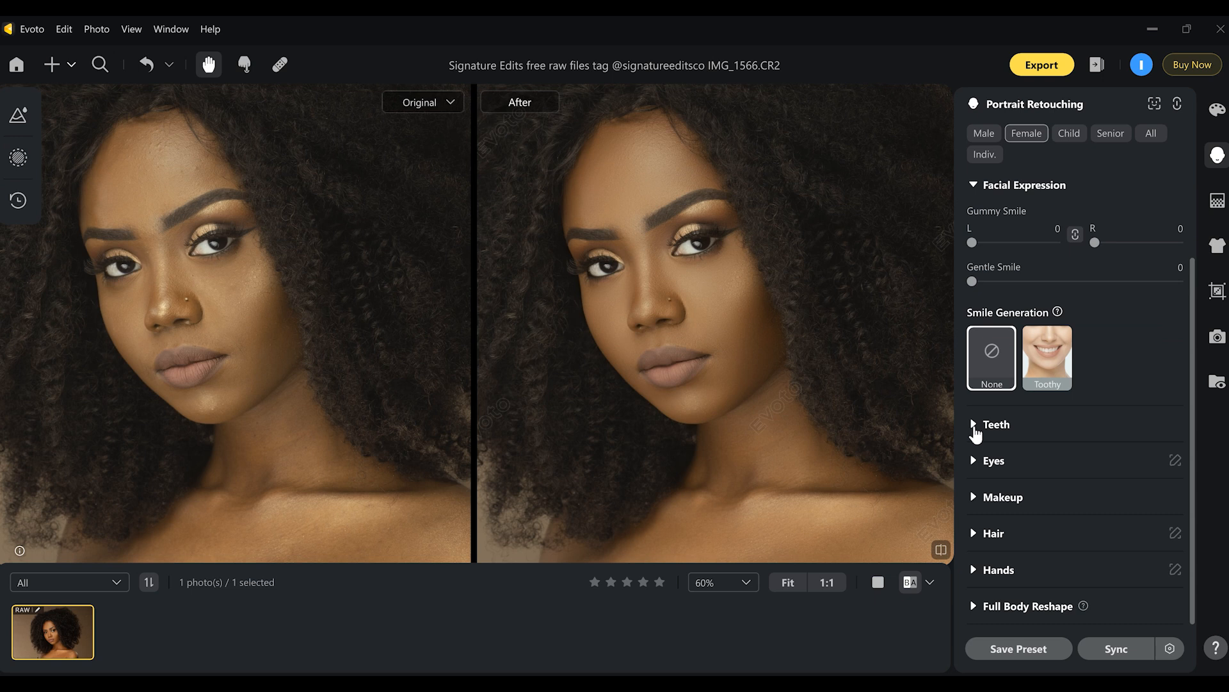
click(973, 459)
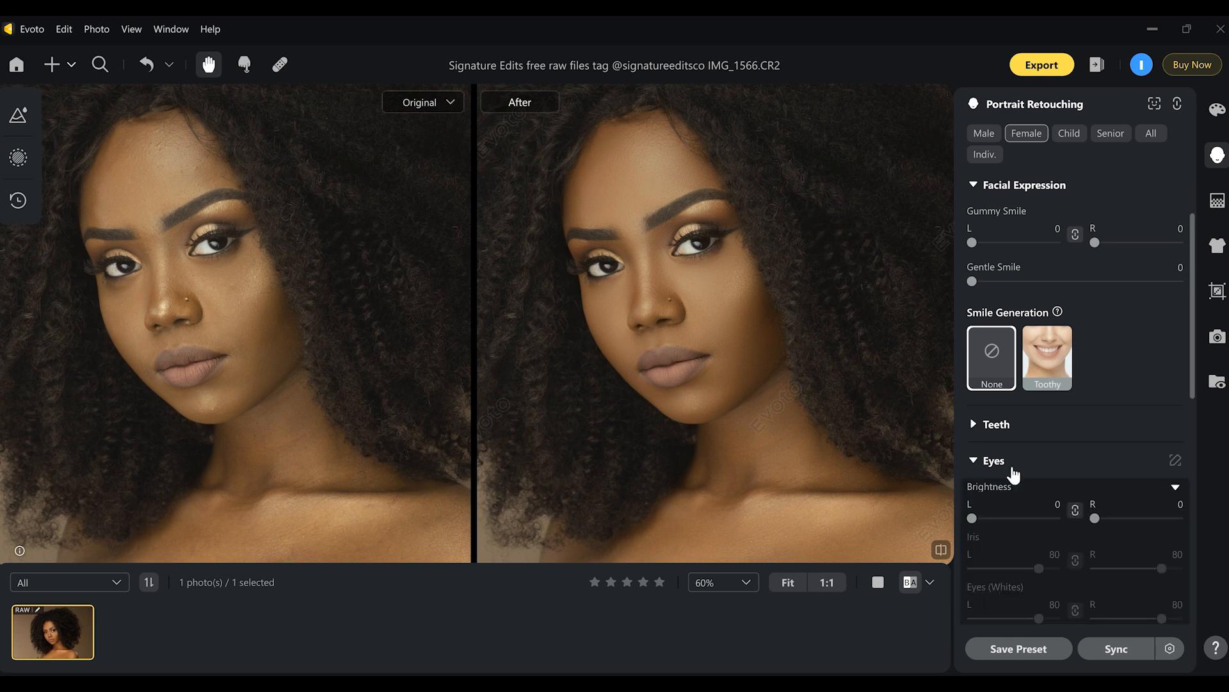
drag(1190, 371, 1191, 439)
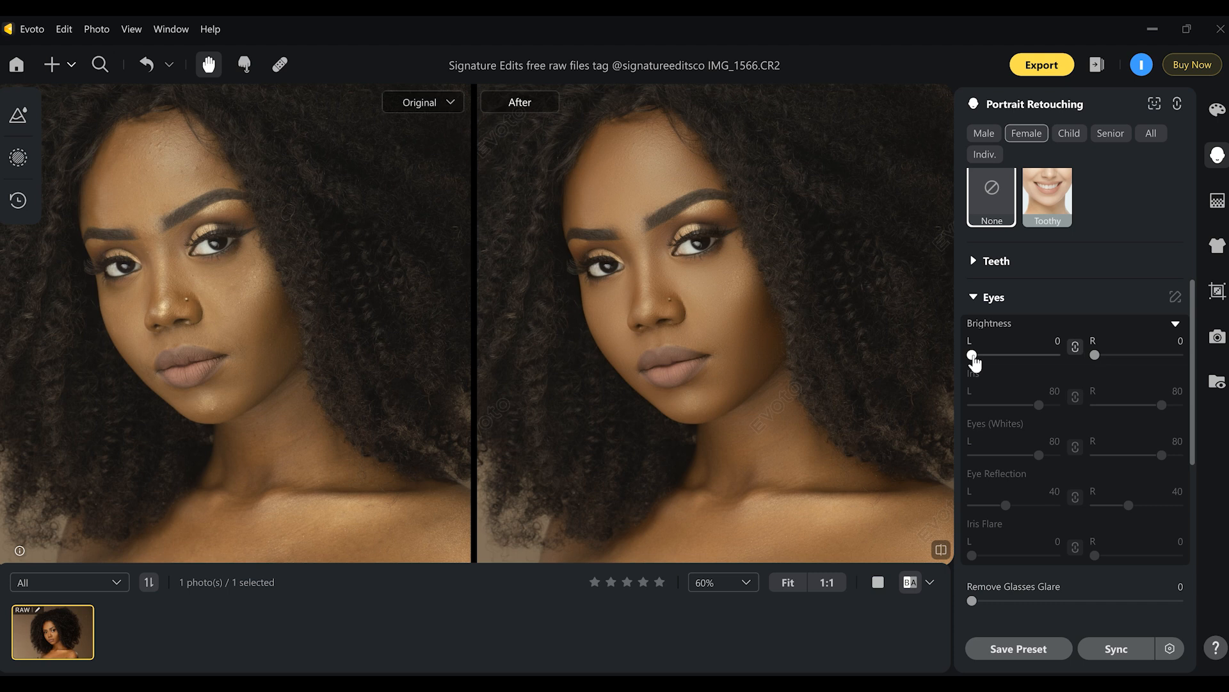
drag(975, 362, 1037, 357)
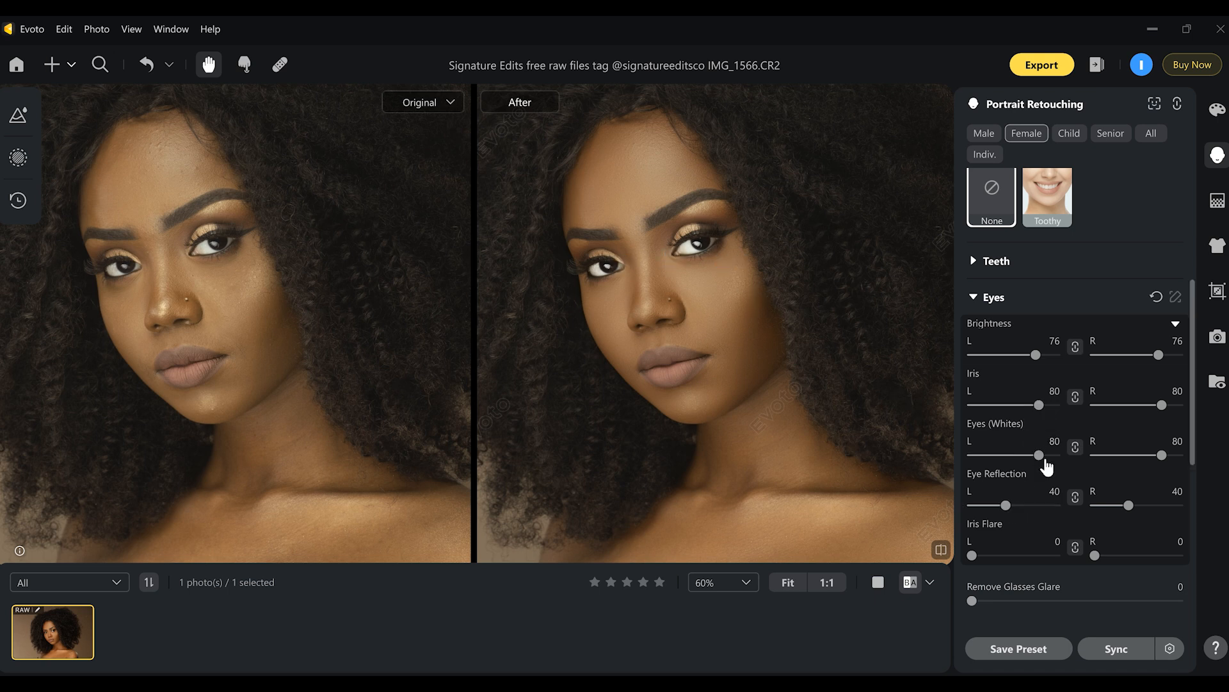
drag(1038, 457, 987, 462)
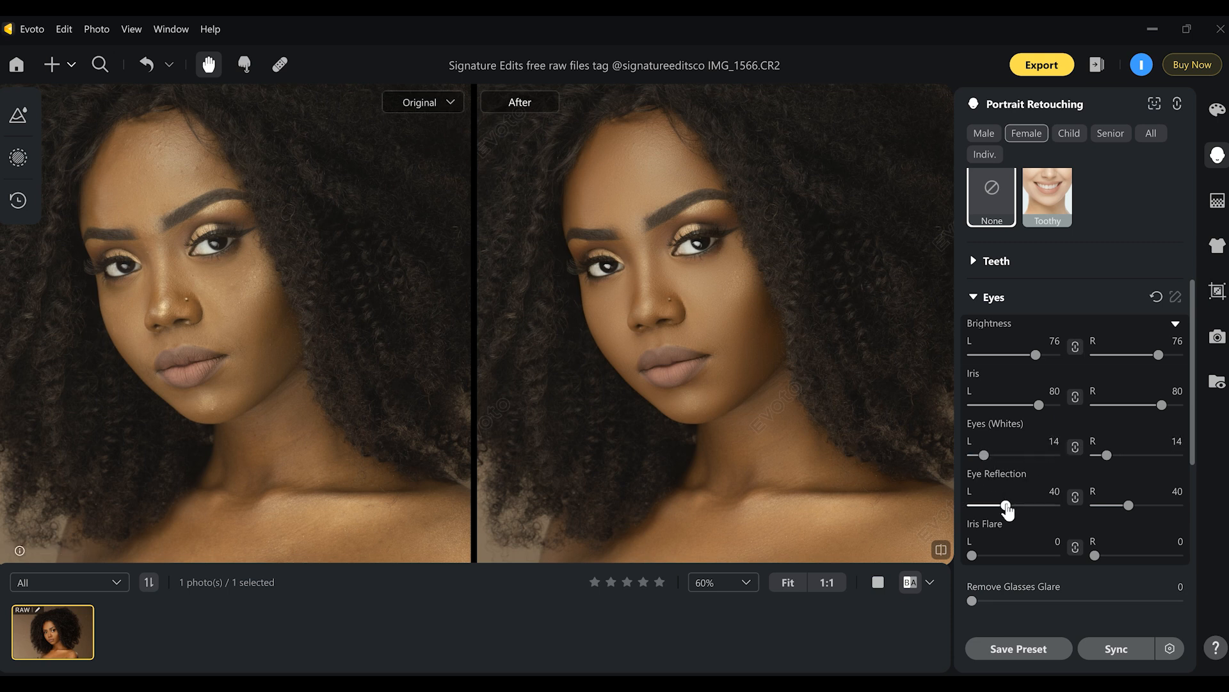
drag(1007, 509, 1046, 510)
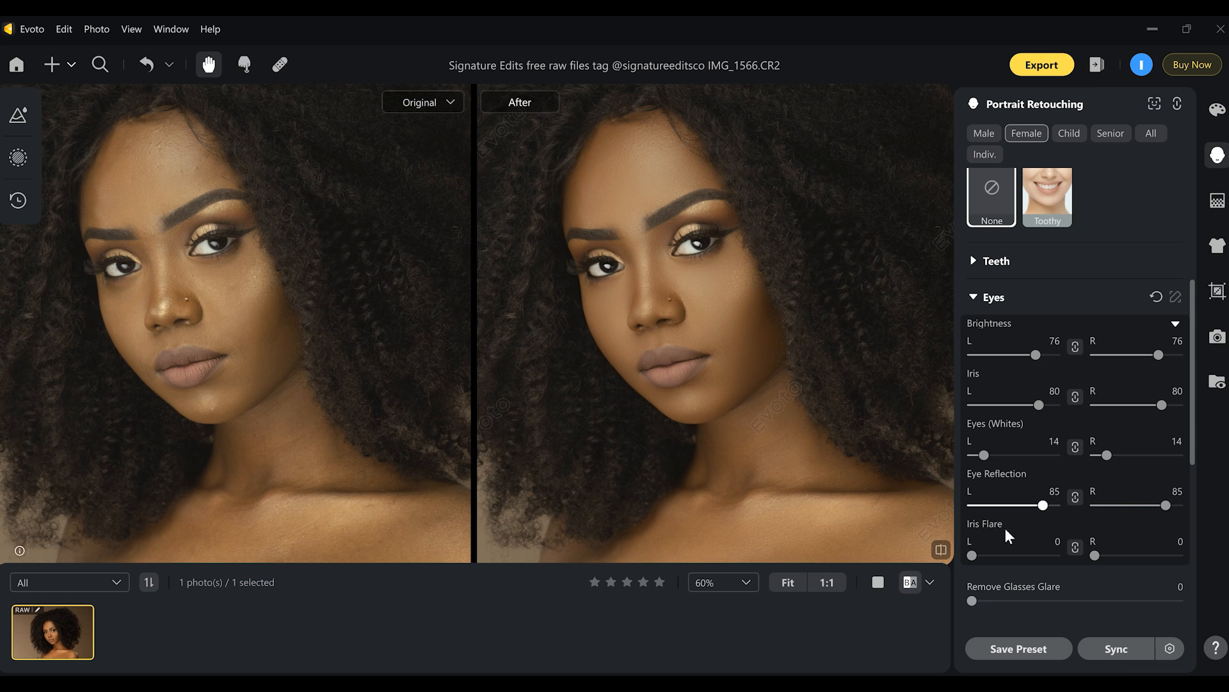
drag(973, 556, 1038, 556)
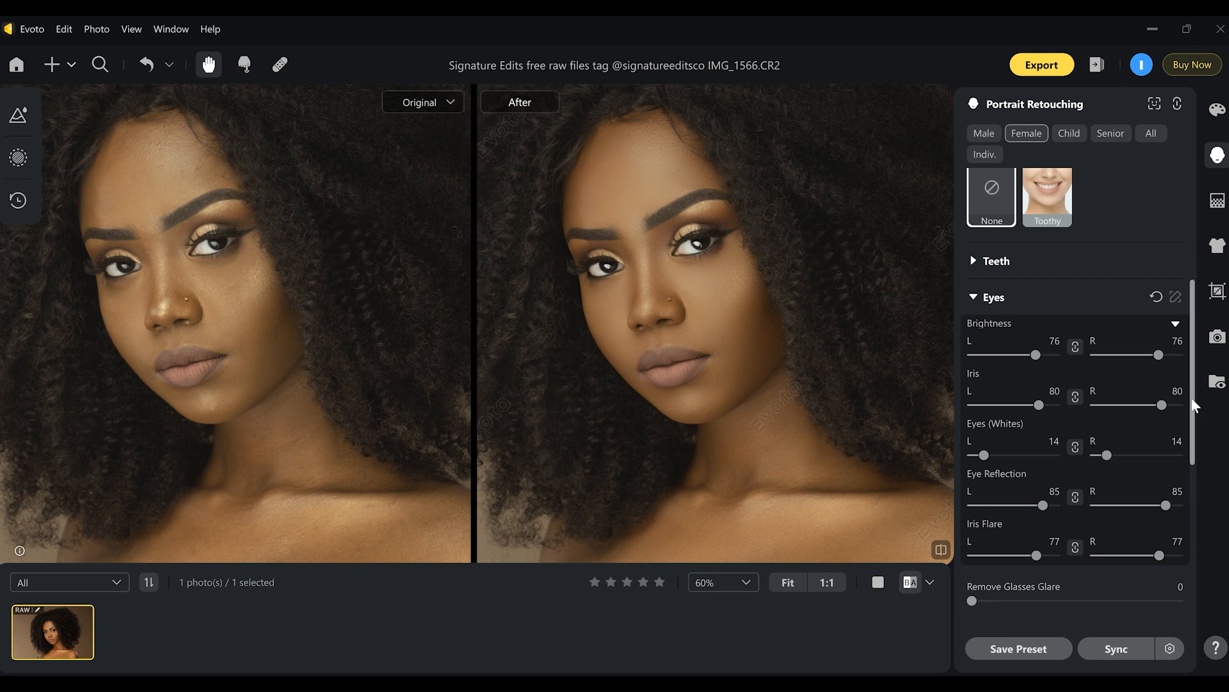
Try the six General catchlight styles on the eyes and apply style 03.
drag(1193, 411, 1193, 436)
drag(1191, 450, 1196, 551)
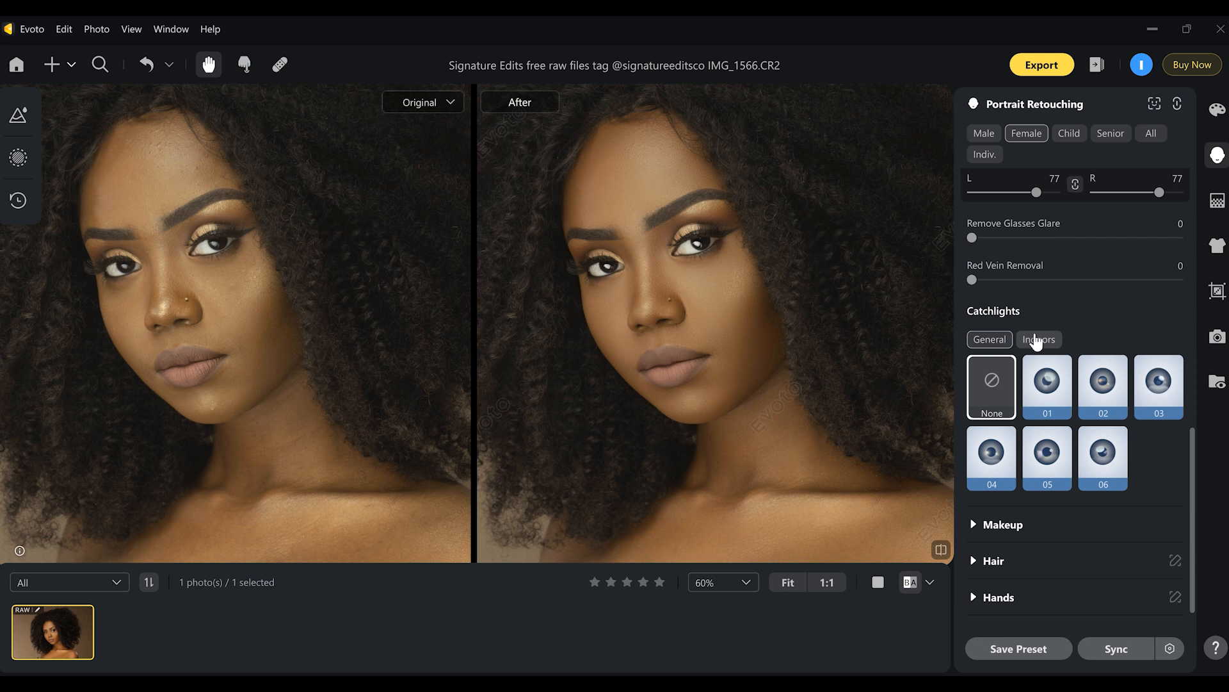
click(1054, 394)
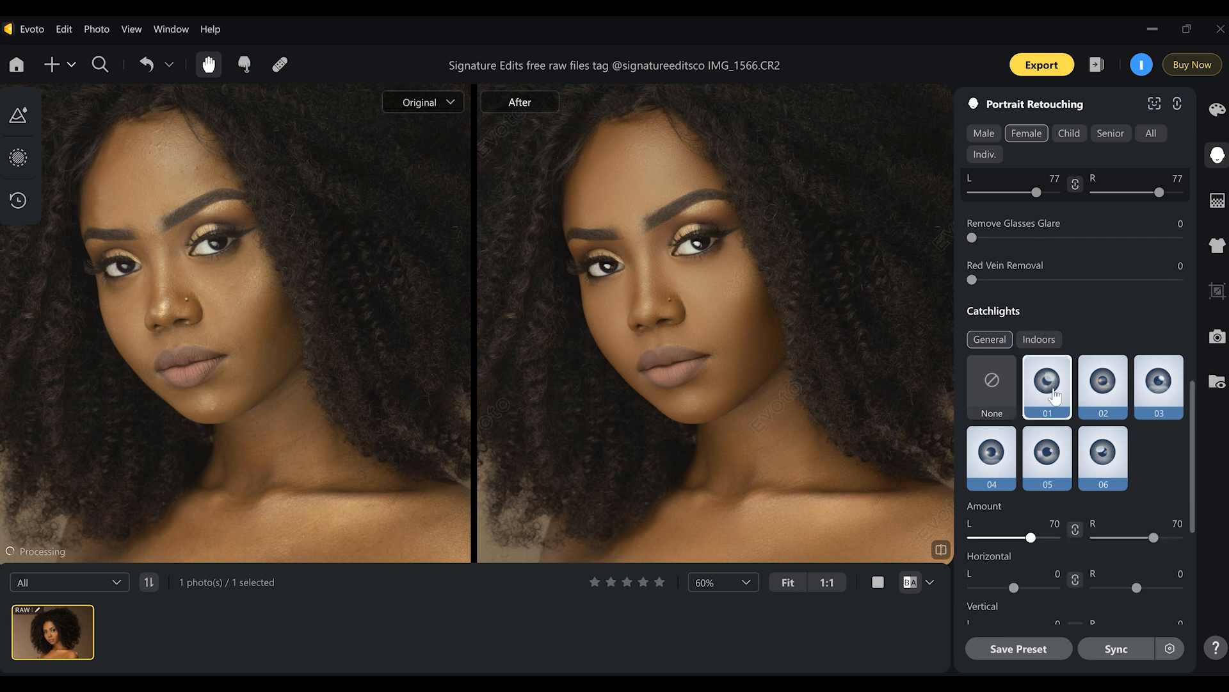
click(1089, 389)
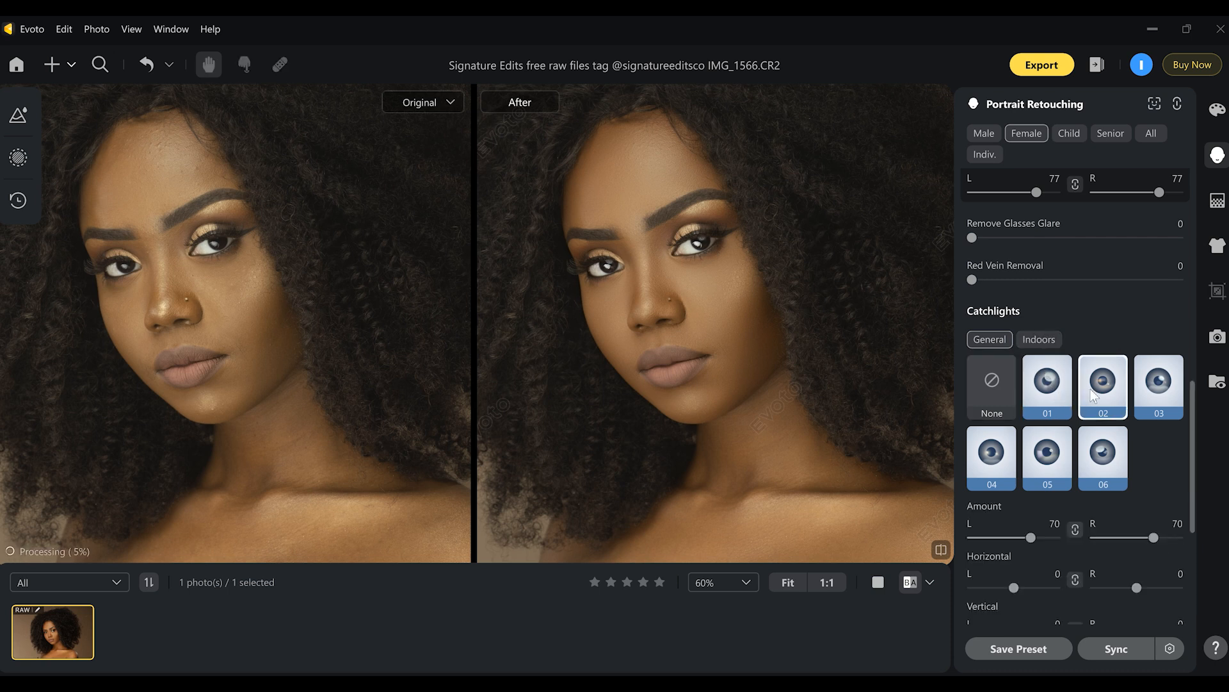
click(1141, 388)
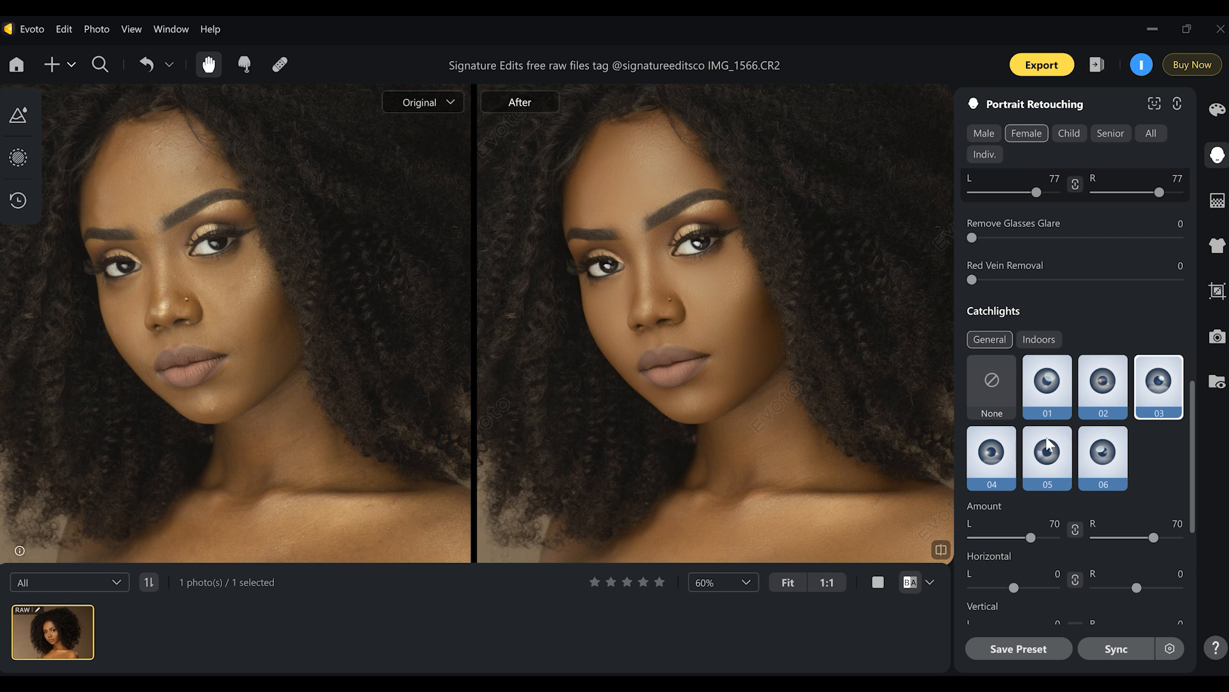
click(987, 452)
click(1052, 455)
click(1099, 456)
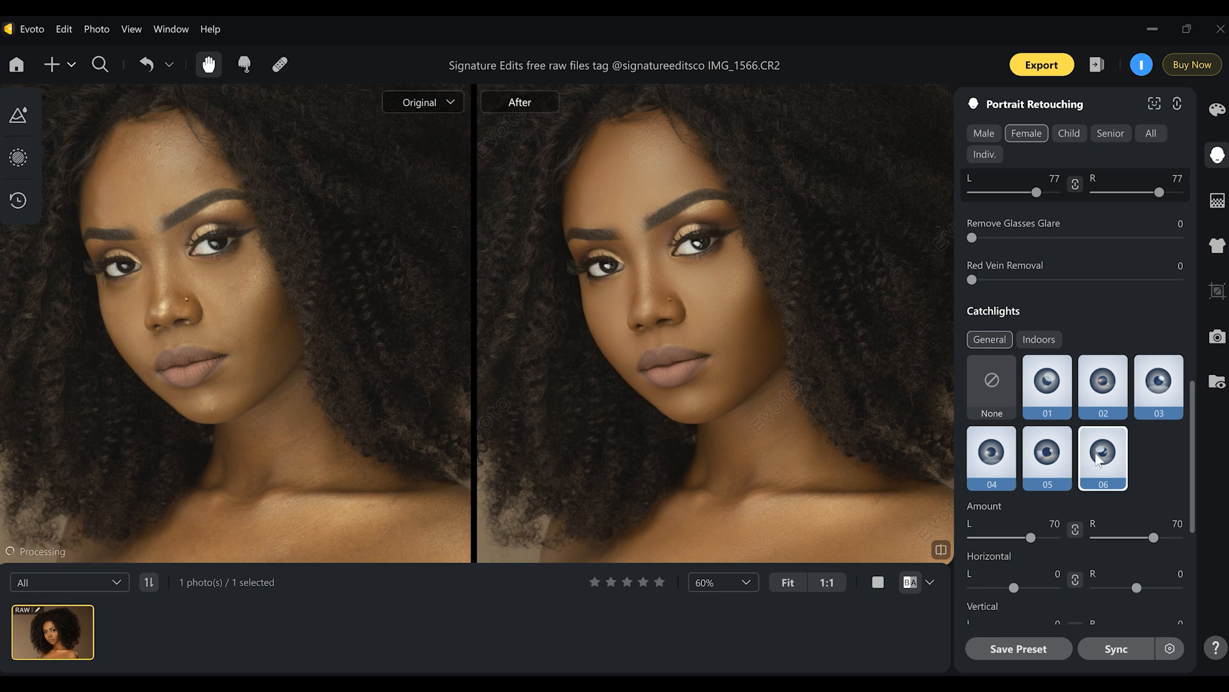
click(1108, 384)
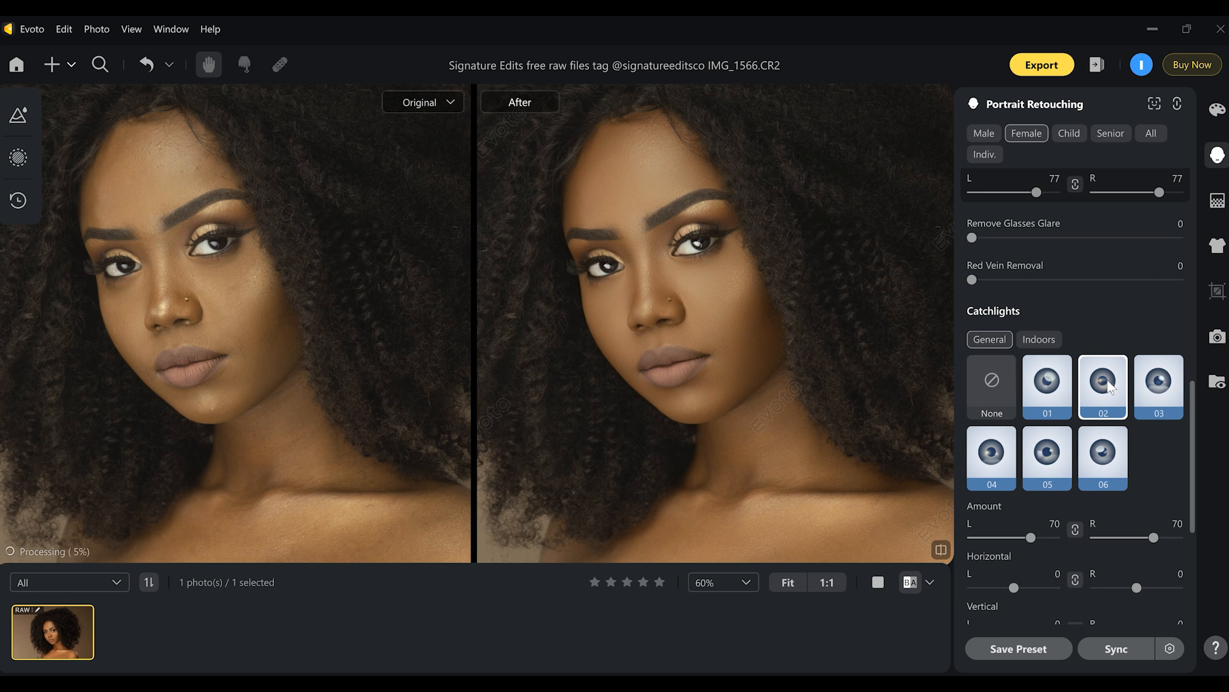
click(1164, 391)
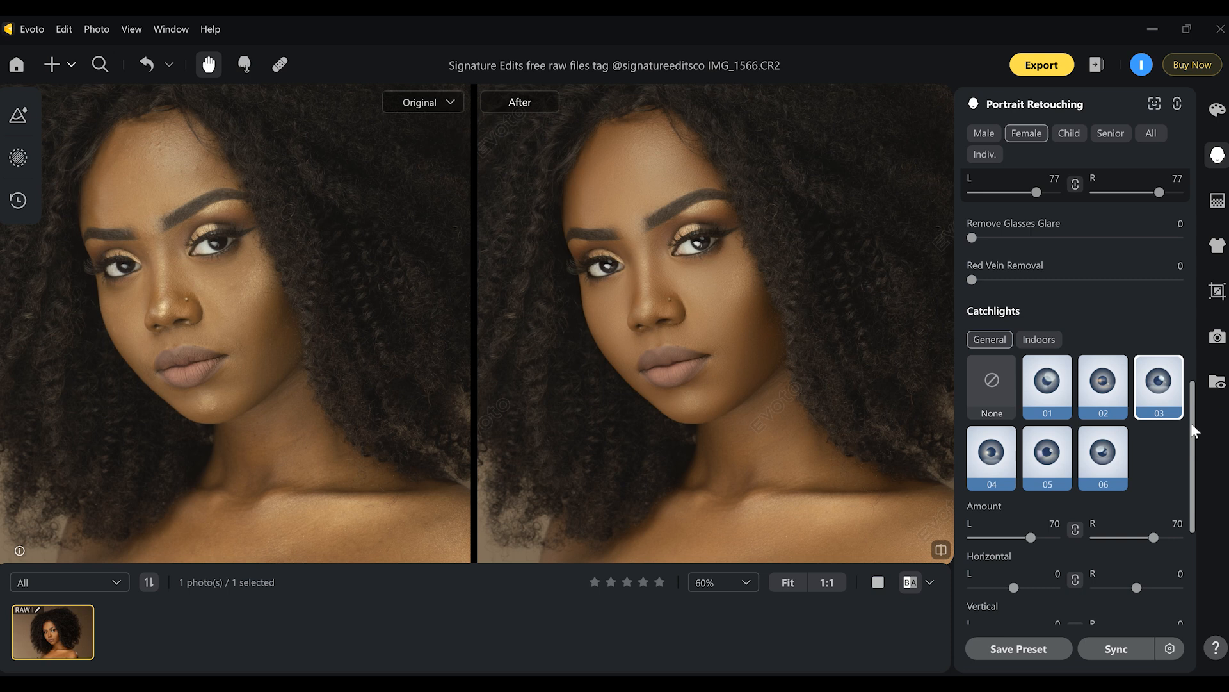
Set the catchlights' Amount to 77, Horizontal to 8 and Vertical to 10, and collapse the Eyes section.
drag(1189, 420, 1189, 492)
drag(1031, 350, 1063, 357)
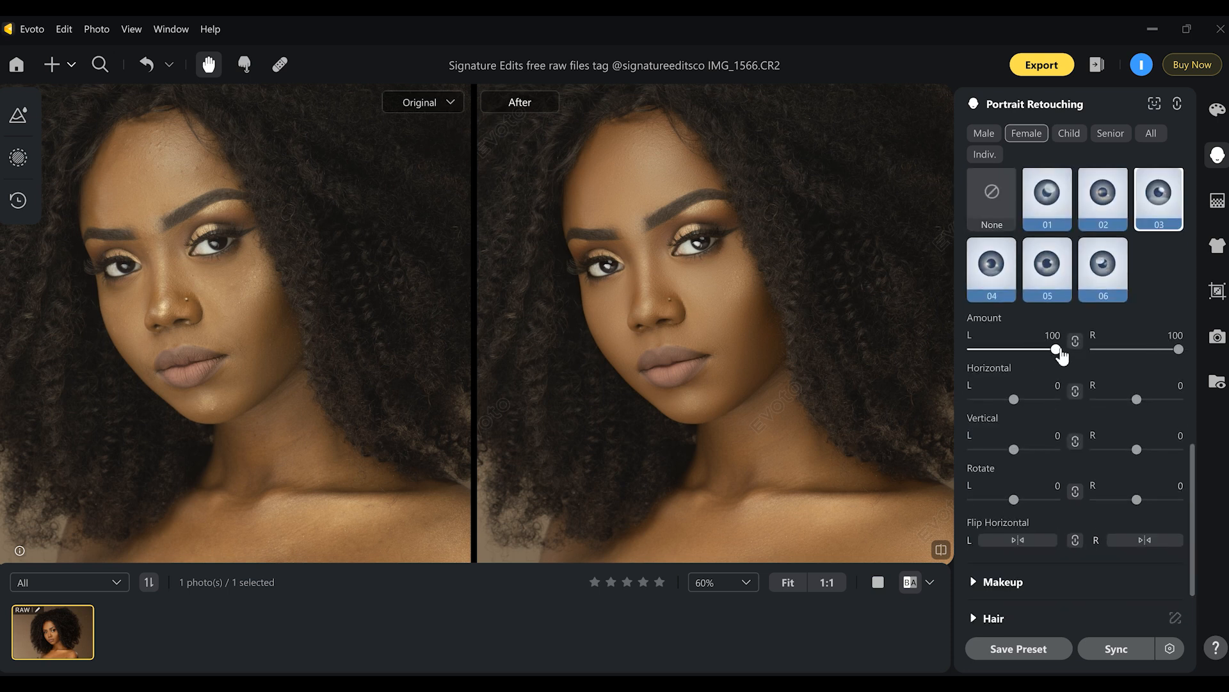
drag(1062, 357, 1037, 354)
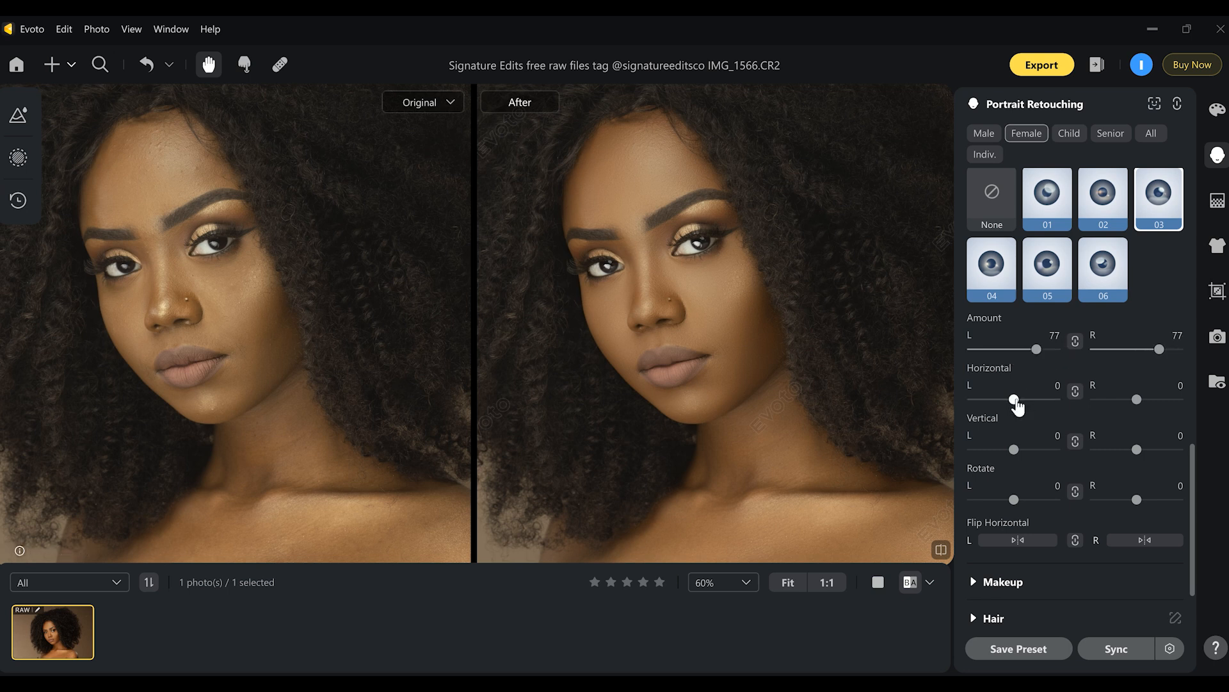
drag(1018, 405, 1020, 461)
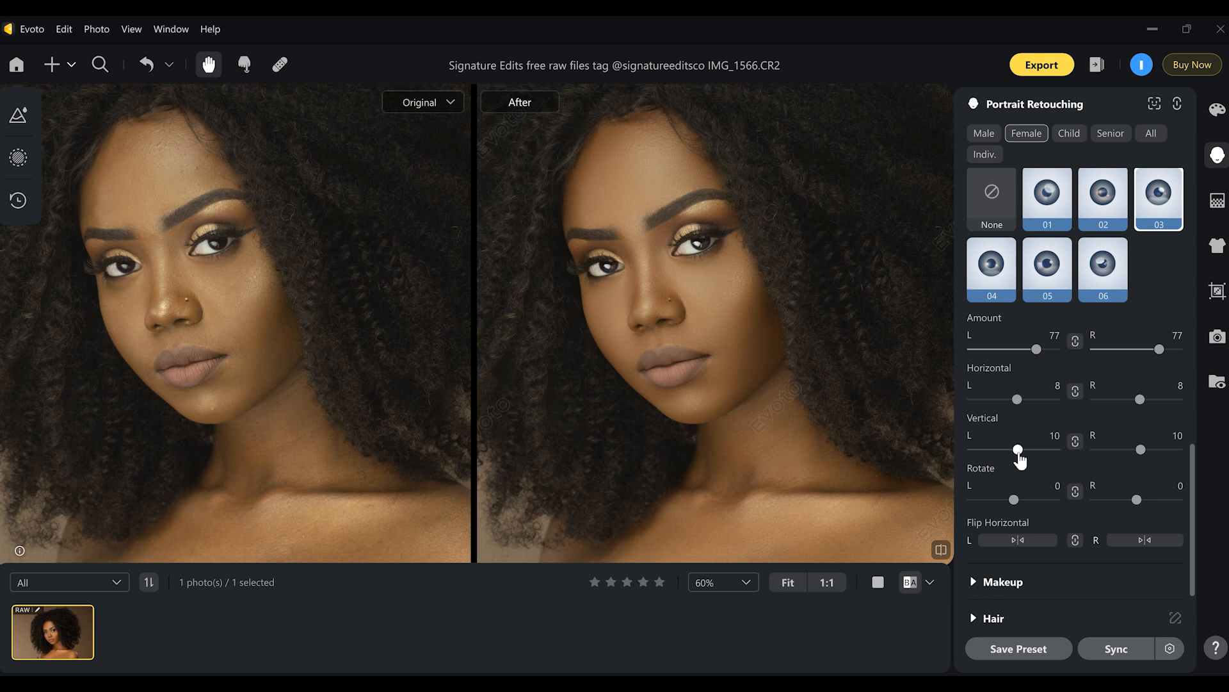
drag(1015, 506, 1014, 505)
click(974, 368)
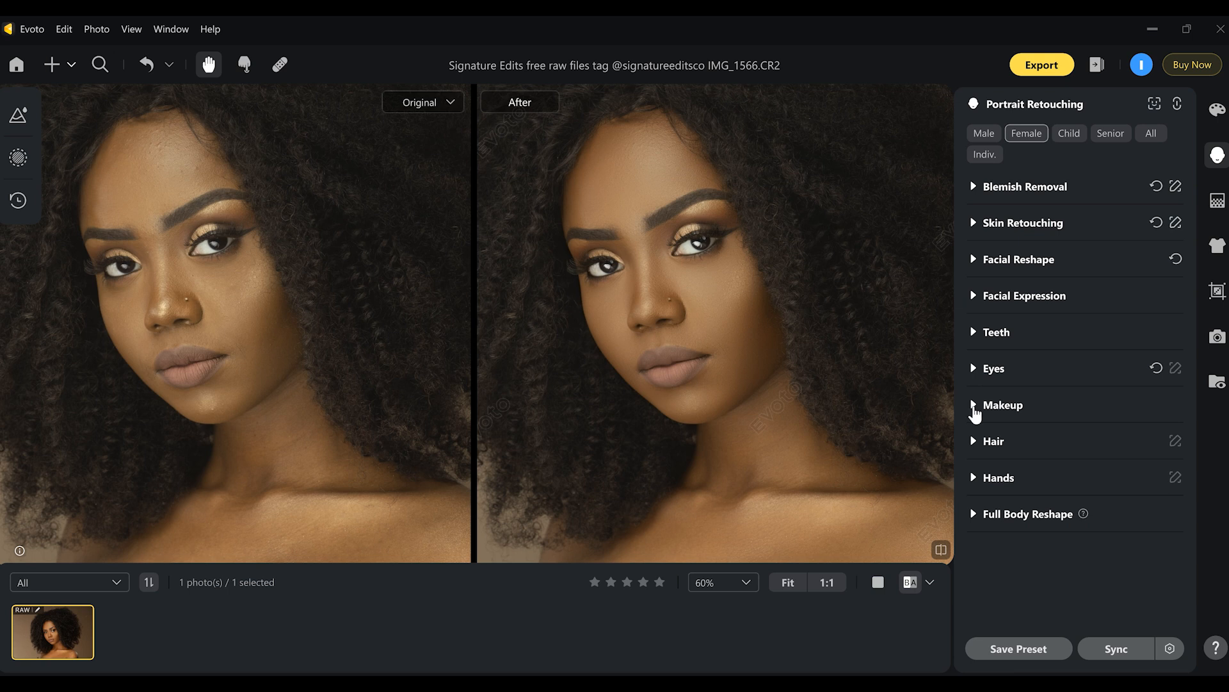
Under Makeup, keep Highlights and Contour at 0 and set Eyebrow Makeup to -6 for both brows.
click(976, 413)
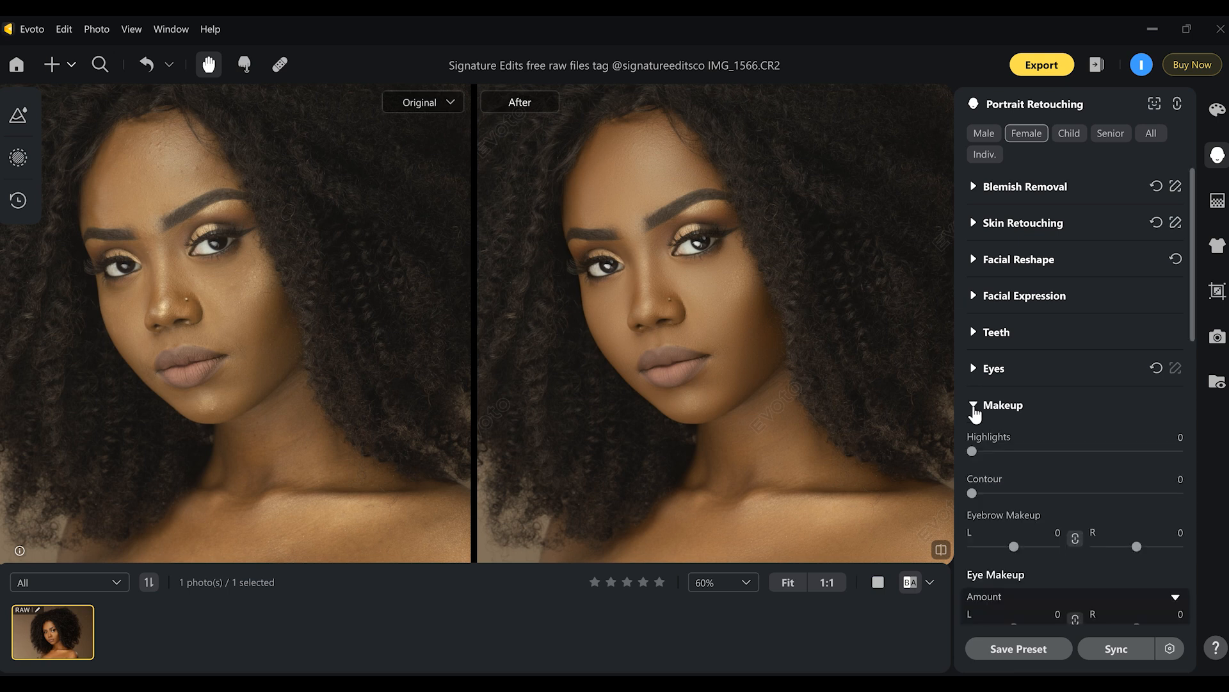
scroll(1193, 349, down, 1)
scroll(1192, 364, down, 2)
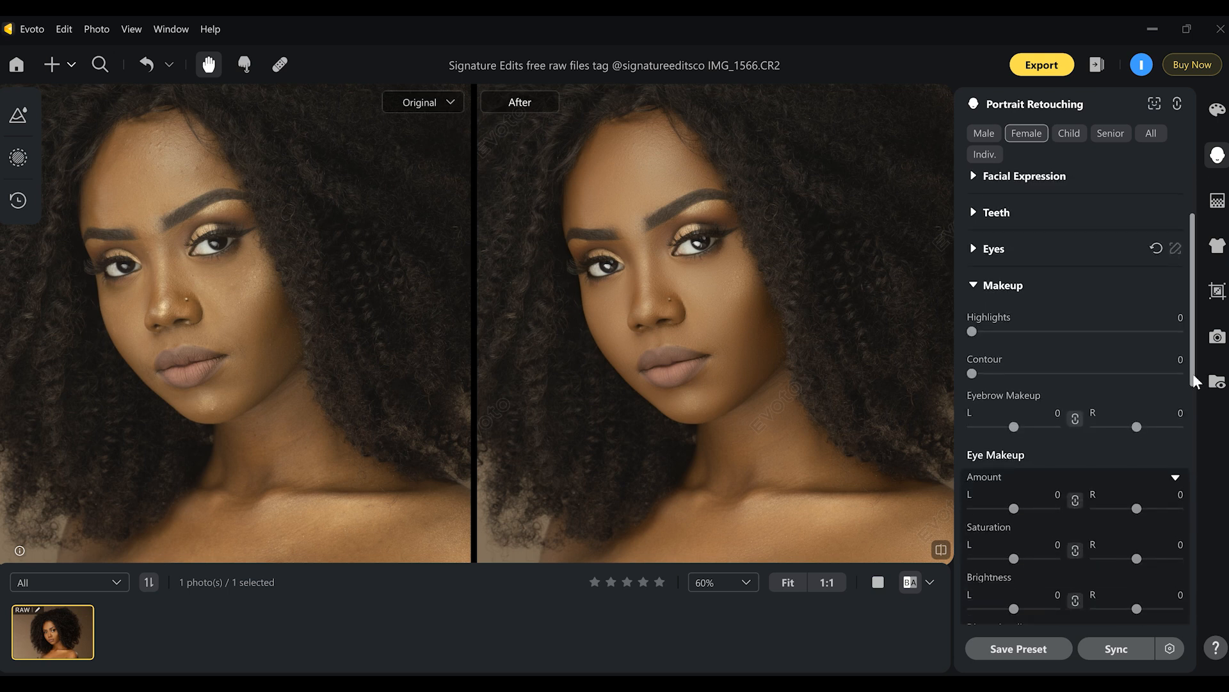
scroll(1192, 374, down, 1)
drag(1193, 378, 1193, 393)
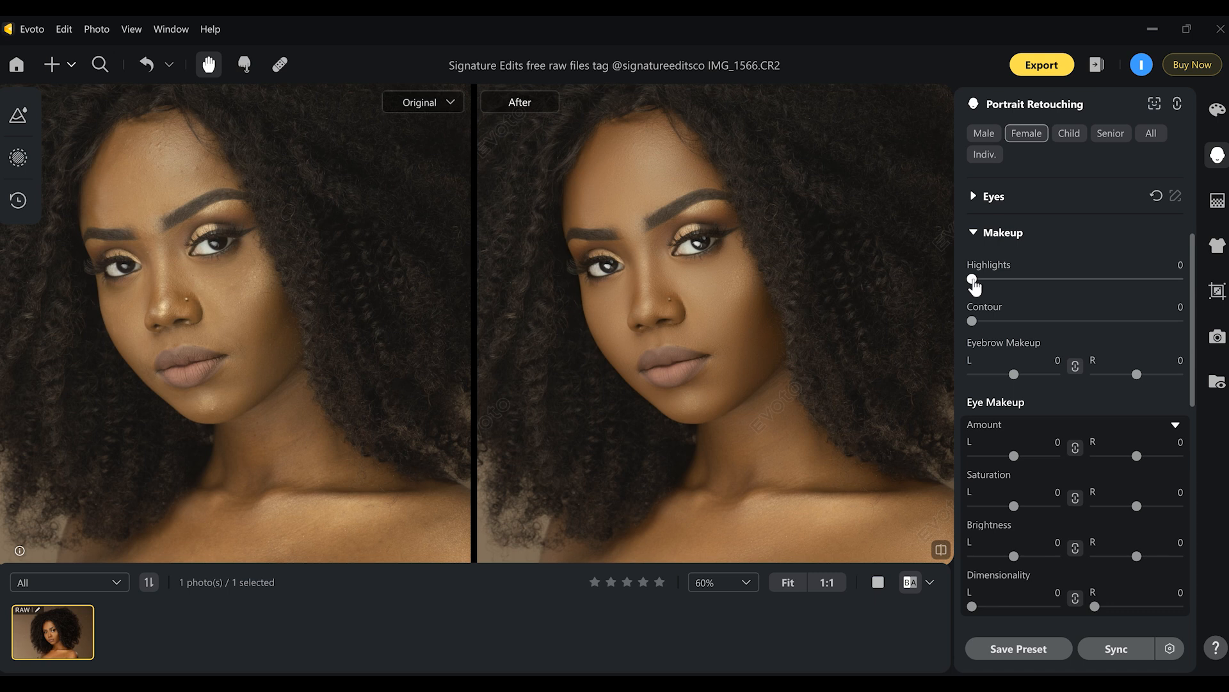
drag(970, 282, 946, 325)
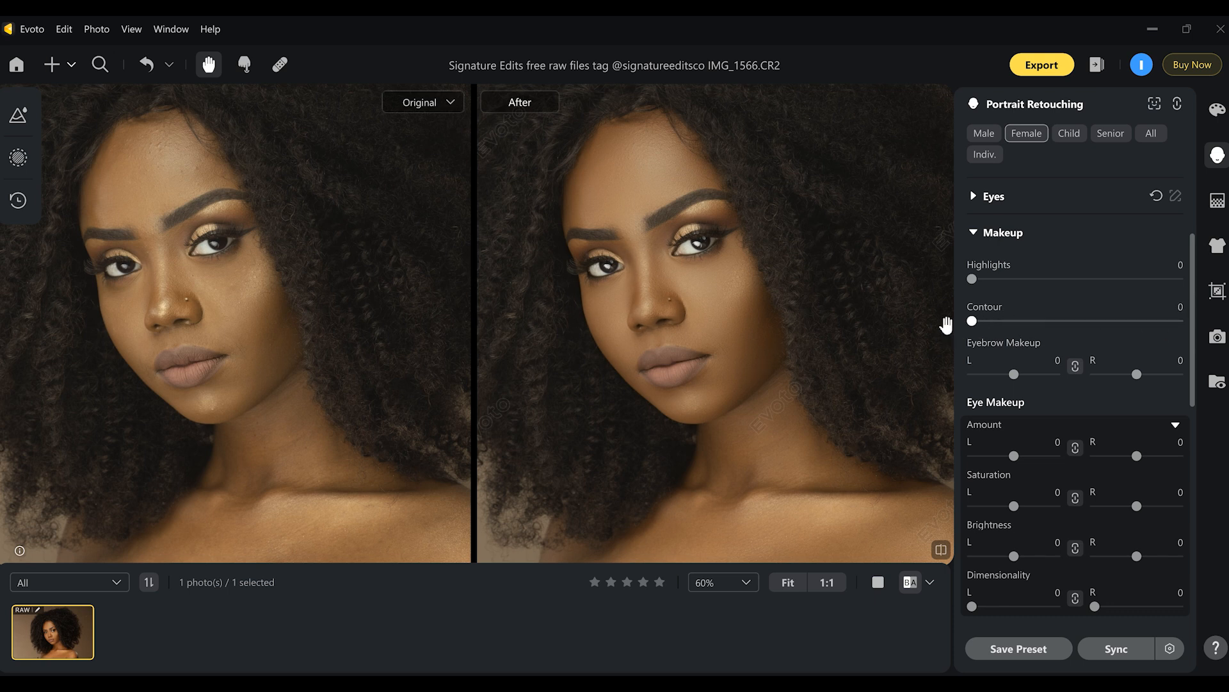
mouse_move(1016, 379)
mouse_down()
mouse_move(1052, 377)
mouse_move(981, 380)
mouse_move(1036, 378)
mouse_move(1011, 378)
mouse_up()
Set the Eye Makeup Saturation to 100 and Brightness to 42 for both eyes.
drag(1189, 371, 1192, 441)
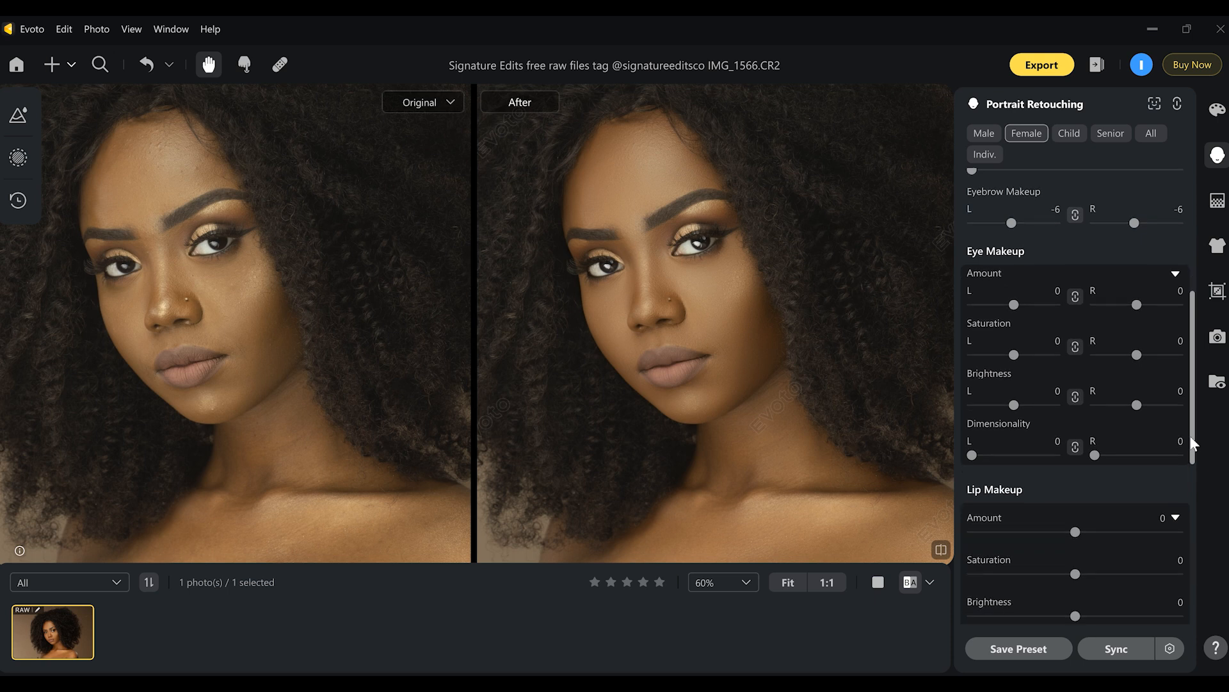
drag(1013, 355, 1066, 359)
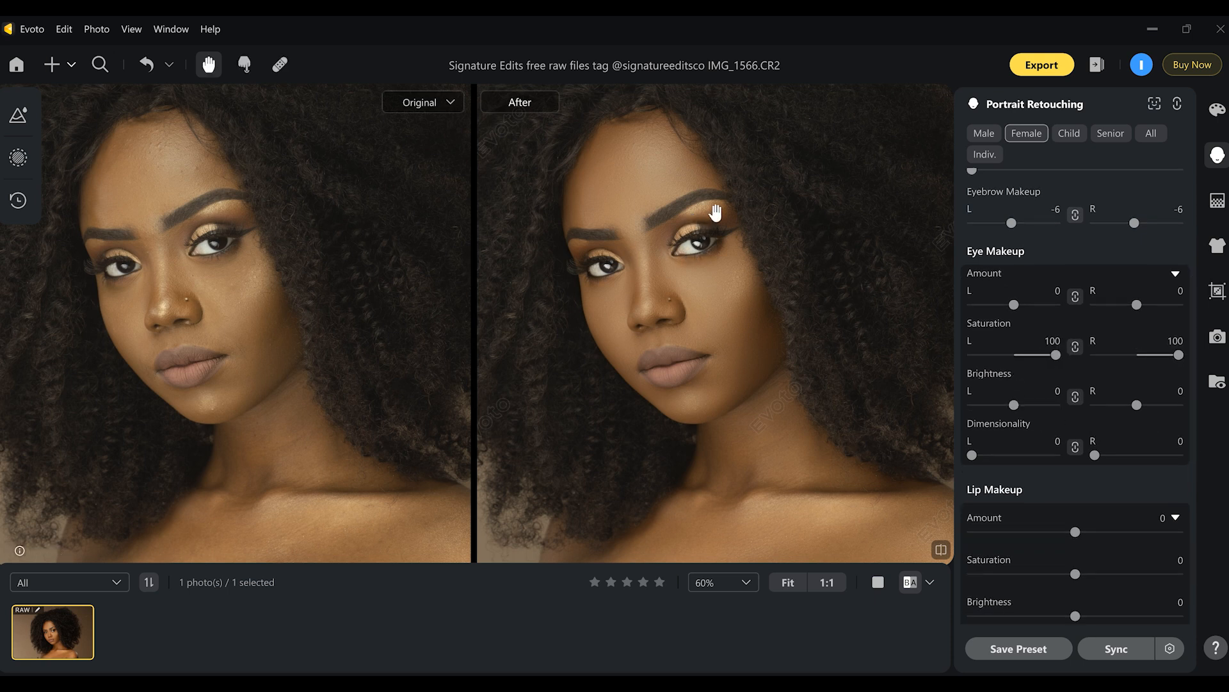
drag(1009, 406, 1031, 406)
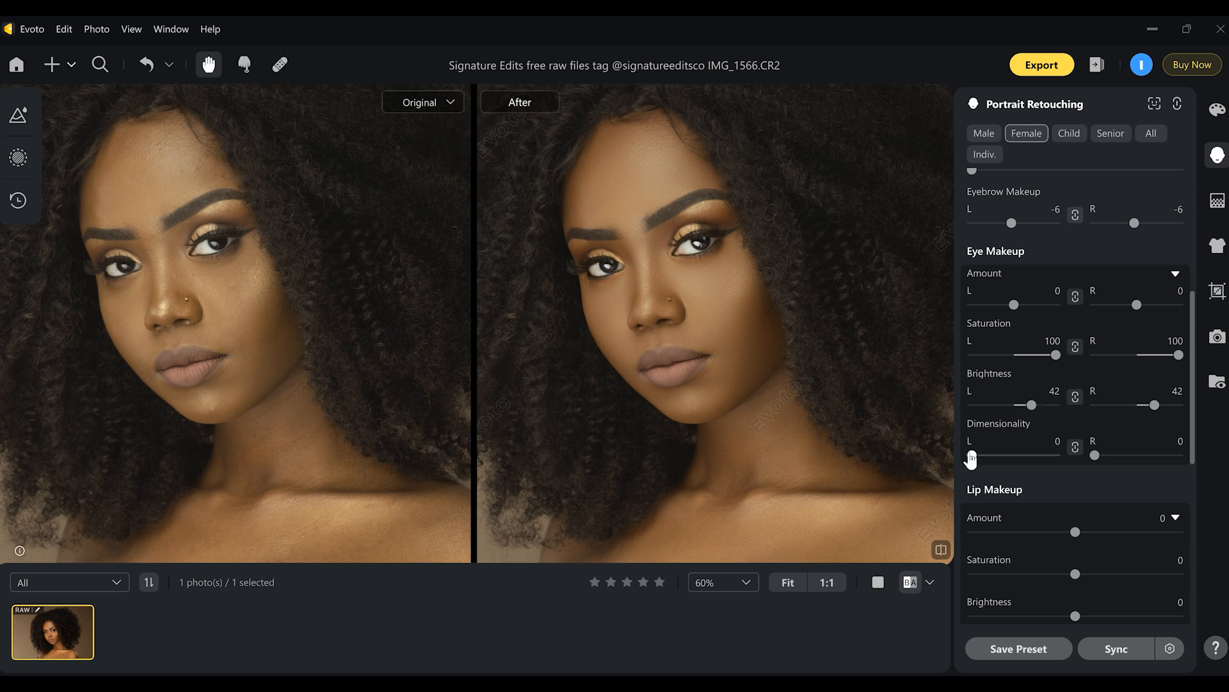
For both eyes, set the Eye Makeup Dimensionality to 62, Brightness to 0 and Saturation to 6.
drag(972, 455, 1023, 455)
drag(1032, 406, 1014, 405)
drag(1056, 354, 1016, 356)
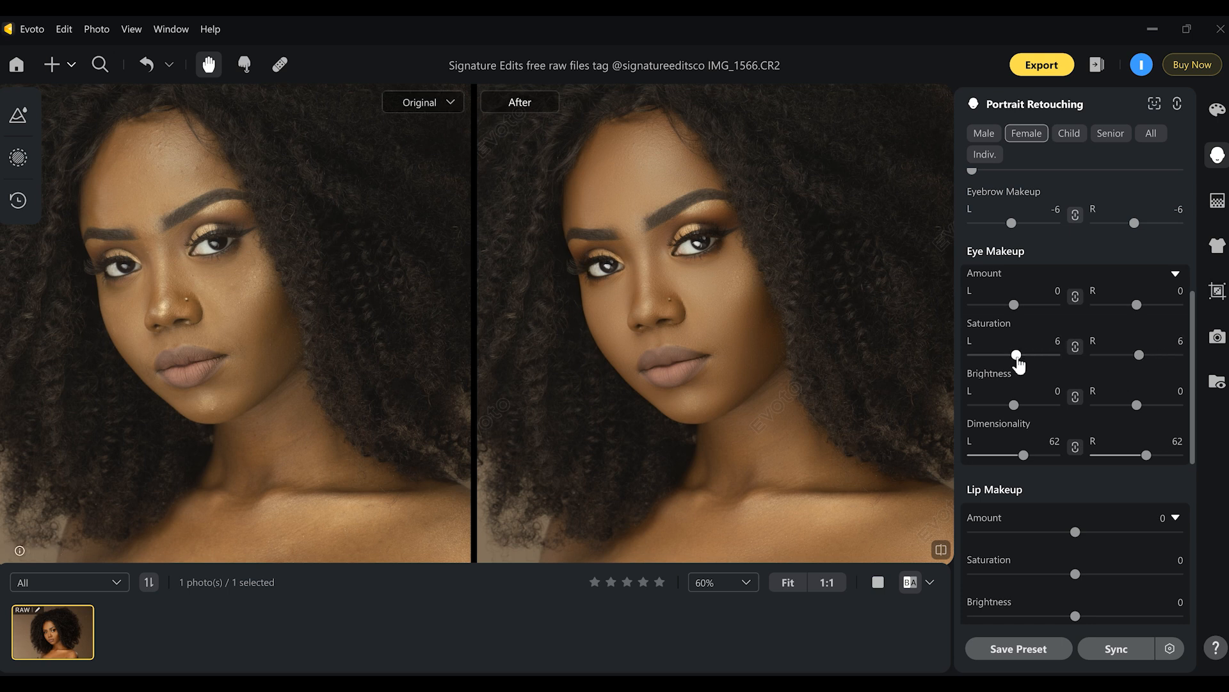
Set the Lip Makeup Amount to 14, Saturation to 13, Brightness to 6 and Dimensionality to 9.
drag(1188, 389, 1190, 490)
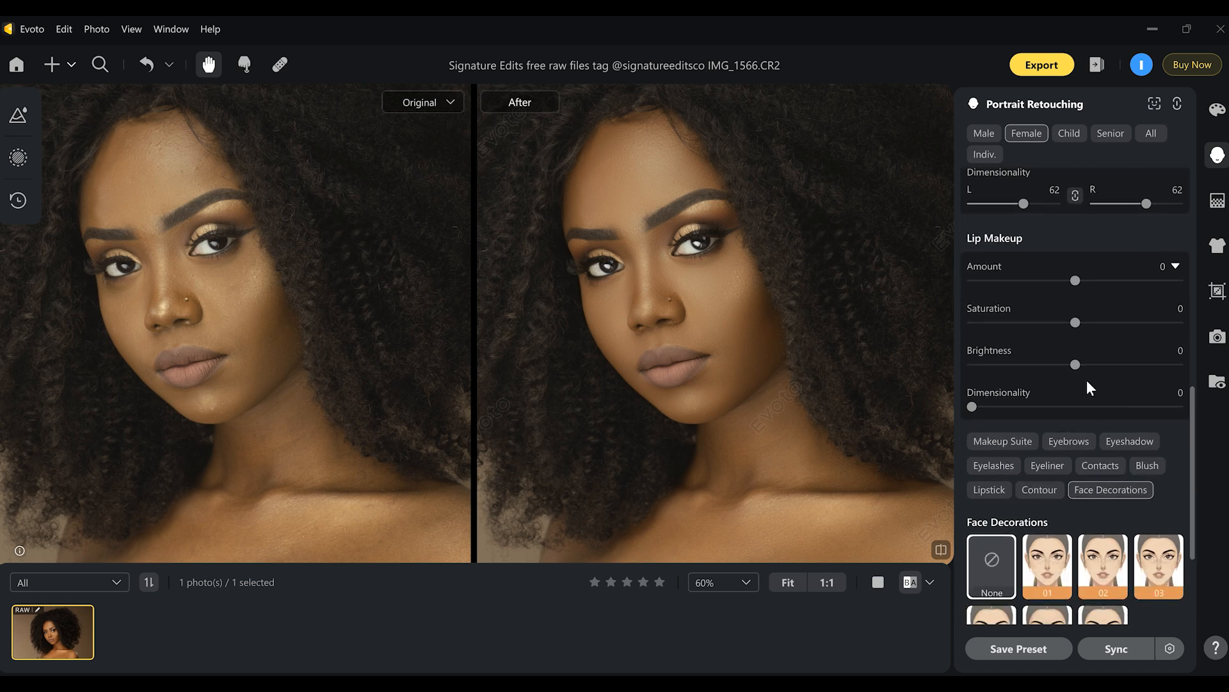
mouse_move(1075, 282)
mouse_down()
mouse_move(1108, 282)
mouse_move(1092, 282)
mouse_up()
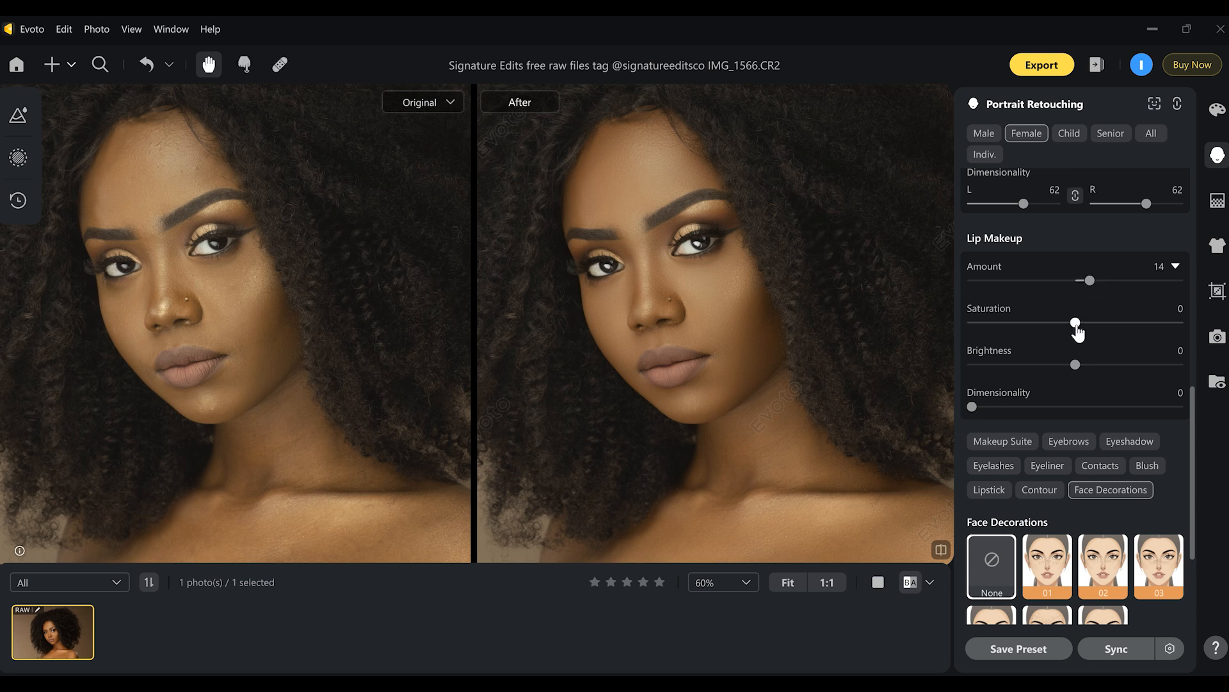
drag(1077, 330, 1082, 367)
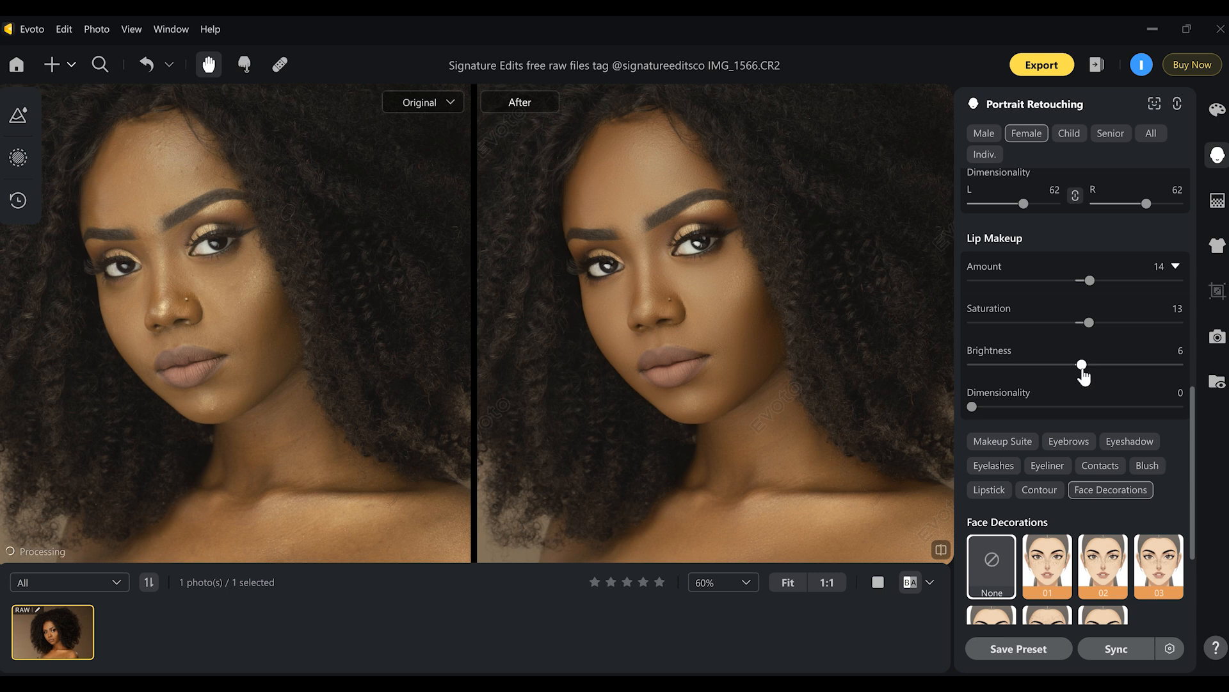
mouse_move(974, 411)
mouse_down()
mouse_move(1100, 411)
mouse_move(991, 413)
mouse_up()
Apply the Nude style from the Makeup Suite to the face with an Amount of 32.
drag(1194, 403, 1189, 470)
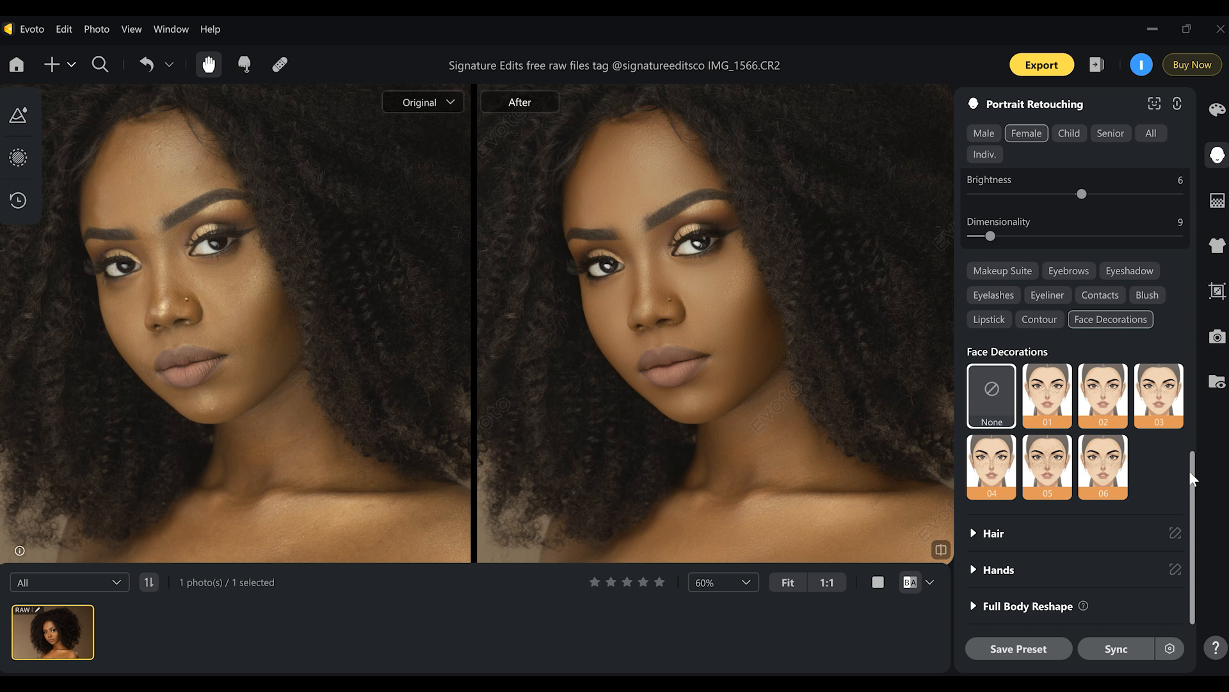
drag(1189, 474, 1189, 470)
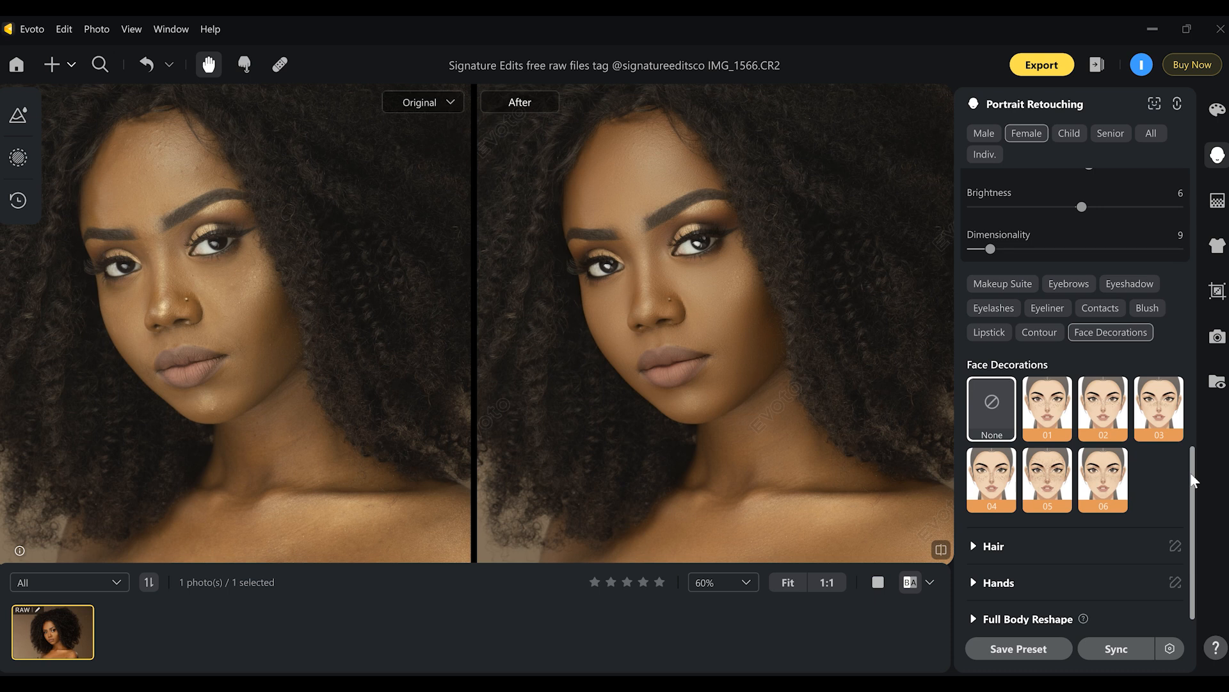
drag(1191, 474, 1190, 474)
drag(1191, 475, 1191, 478)
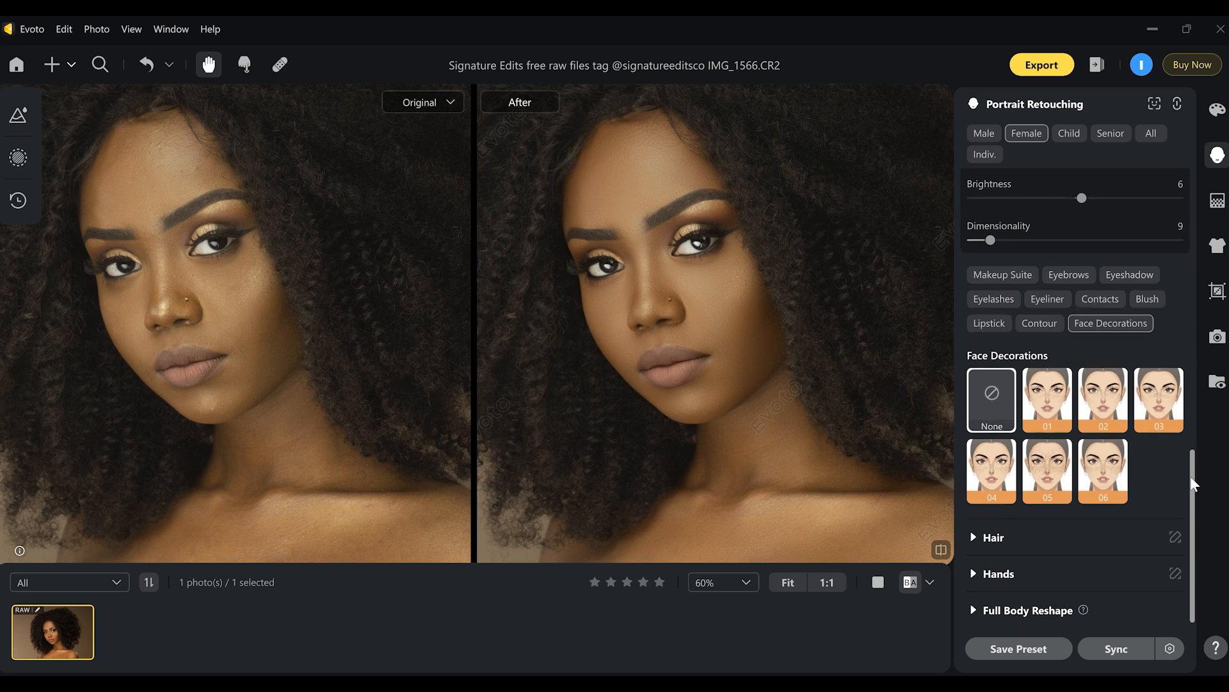
mouse_move(1190, 475)
mouse_down()
mouse_move(1192, 460)
mouse_move(1170, 454)
mouse_up()
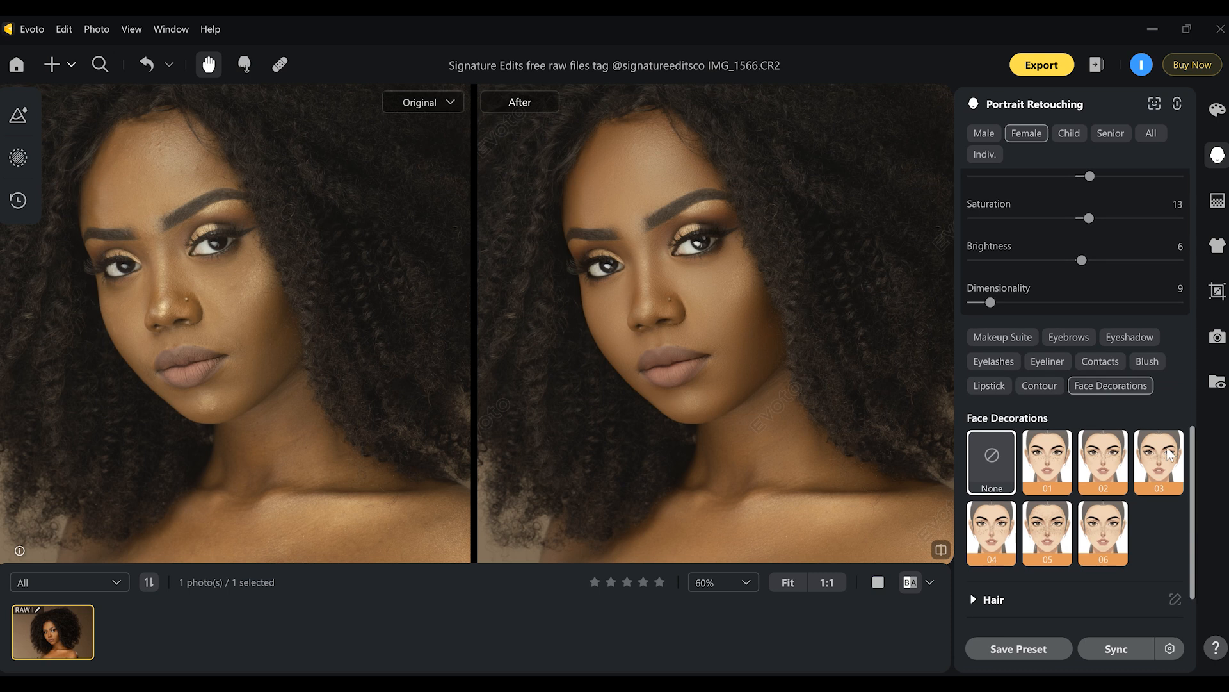
click(1012, 338)
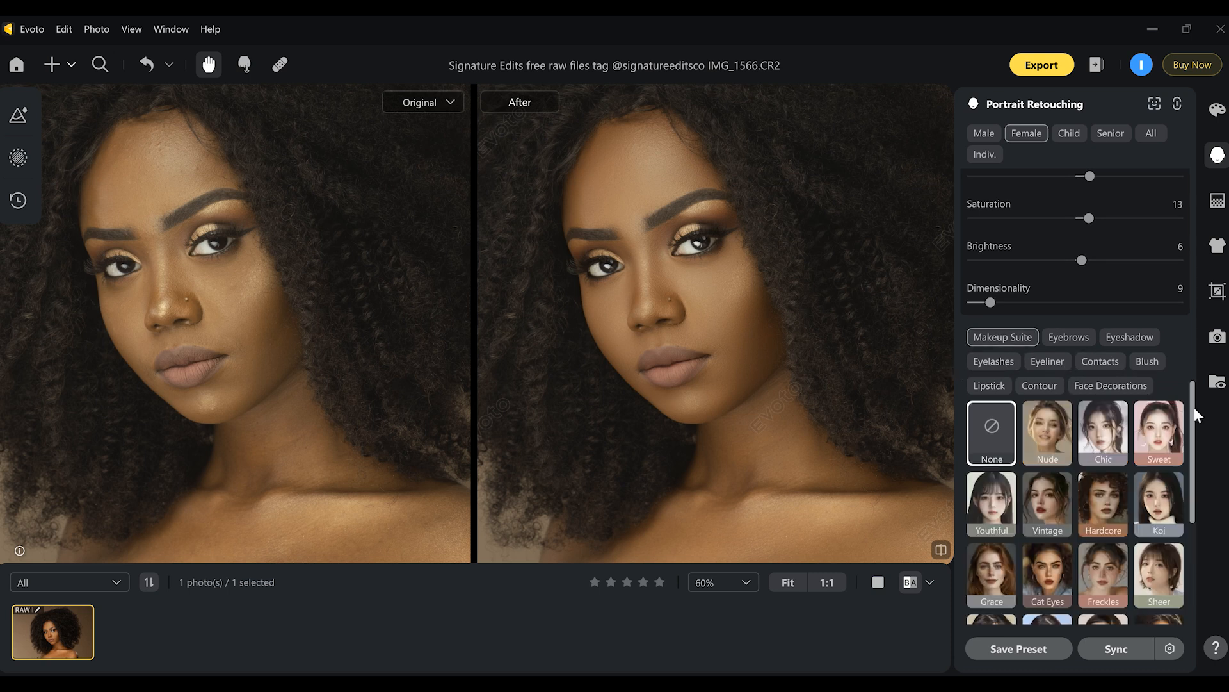
drag(1193, 412, 1193, 449)
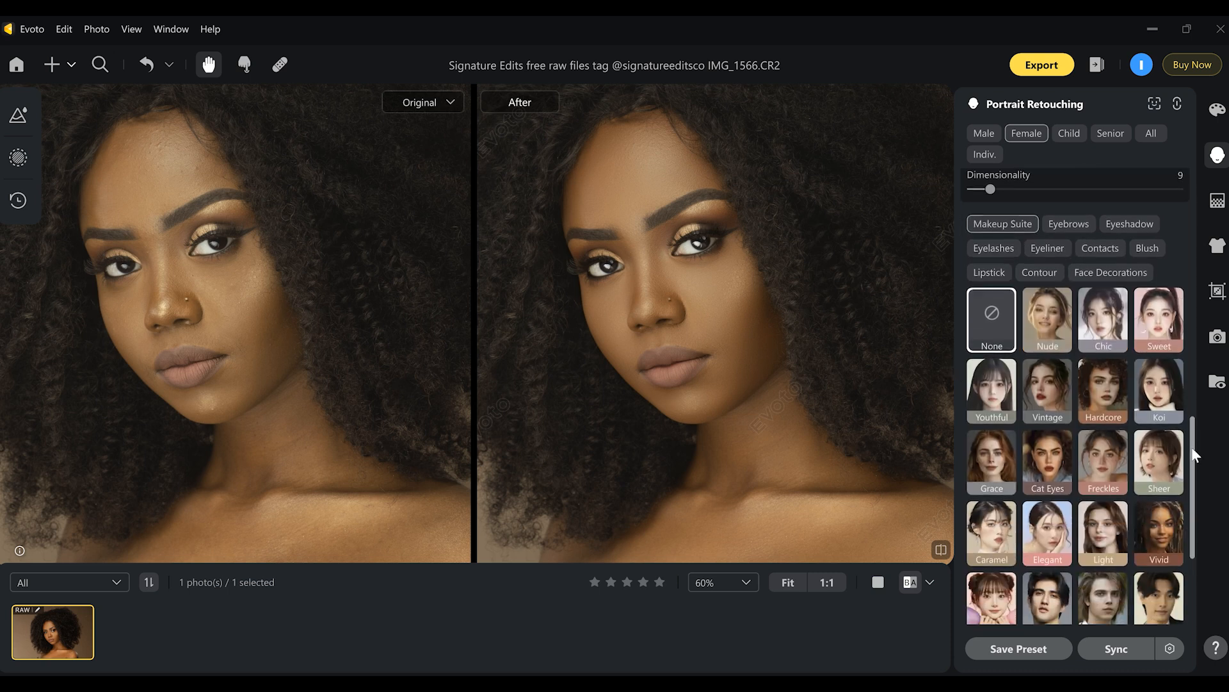
click(1050, 326)
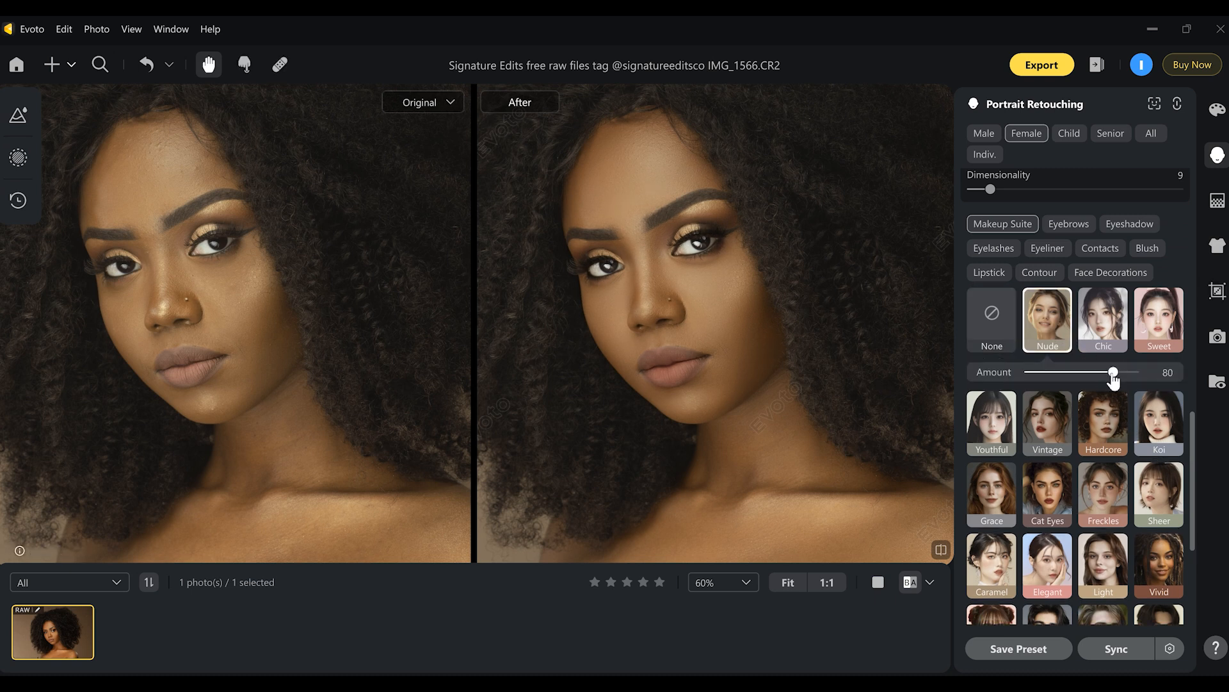
drag(1113, 375, 1111, 376)
drag(1113, 378, 1070, 380)
mouse_move(1070, 377)
mouse_down()
mouse_move(1125, 378)
mouse_move(1063, 376)
mouse_up()
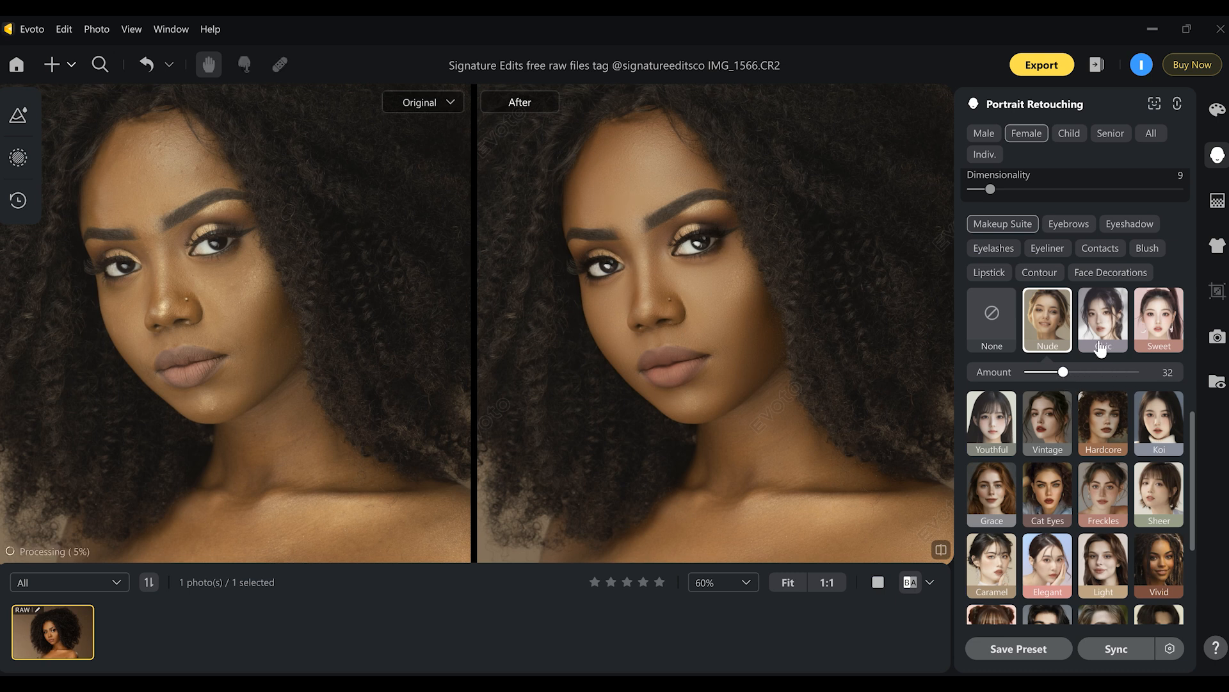
Try the Chic suite, Sweet at Amount 18 and Vintage at Amount 22, and return to the Nude makeup suite.
click(1100, 336)
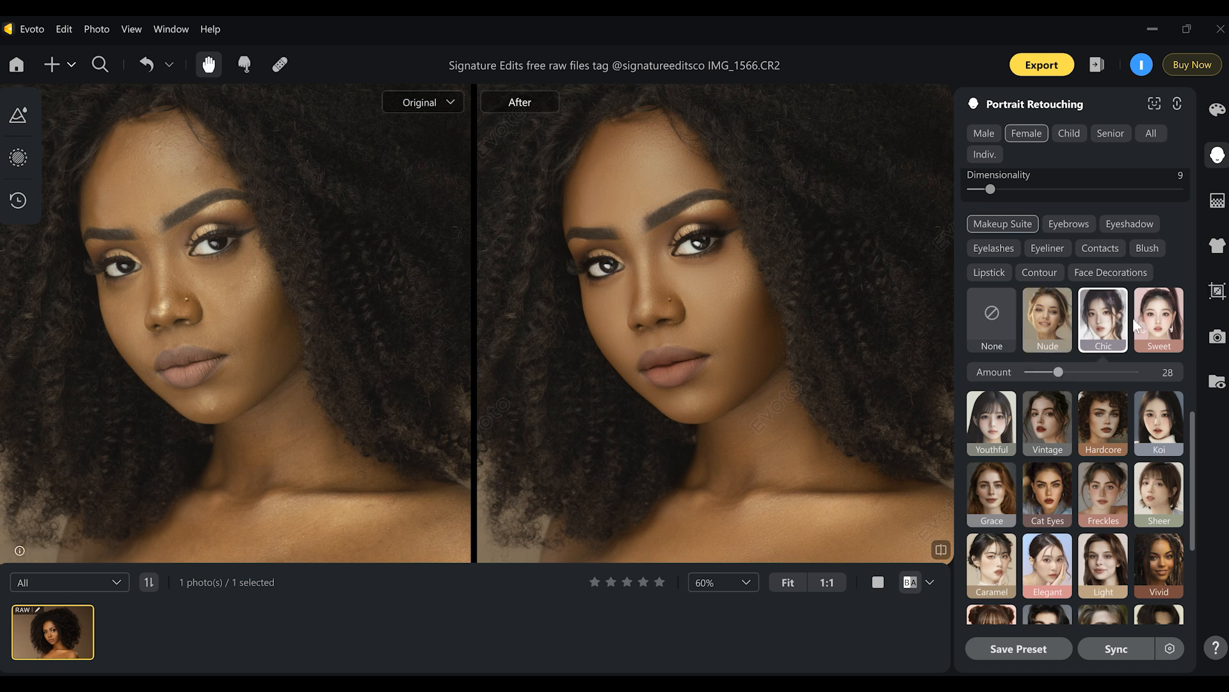
click(1159, 320)
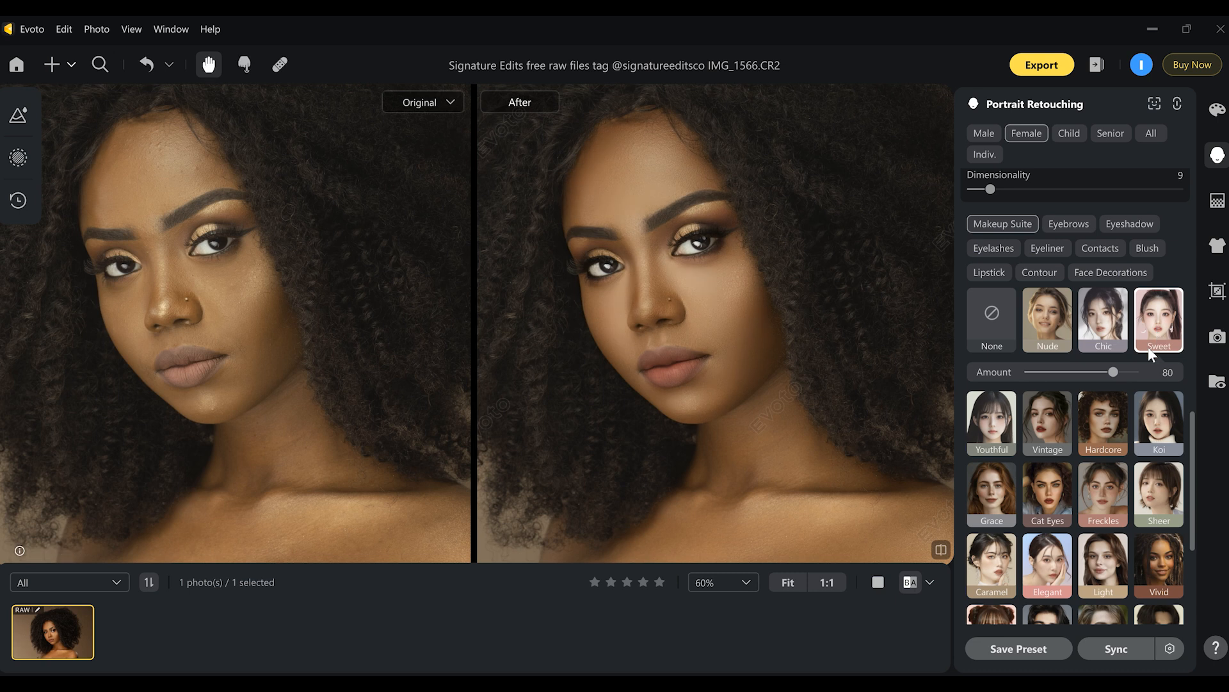
drag(1112, 372, 1048, 376)
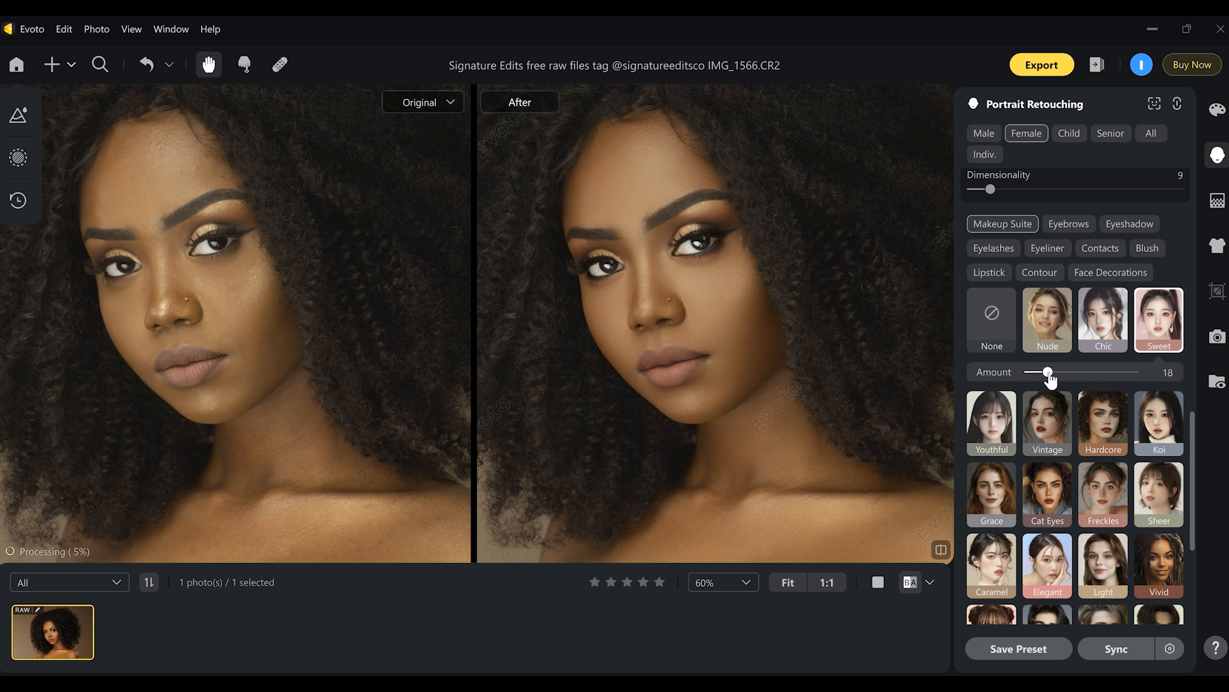
click(1047, 426)
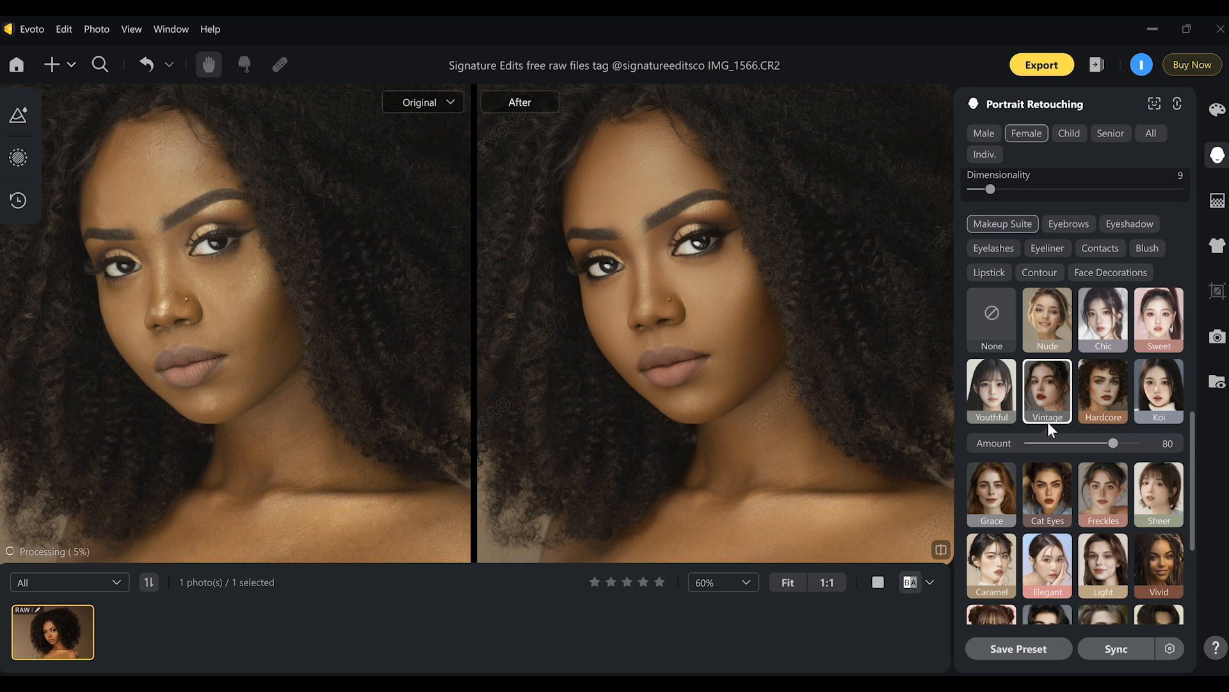
click(1110, 443)
drag(1106, 448, 1055, 448)
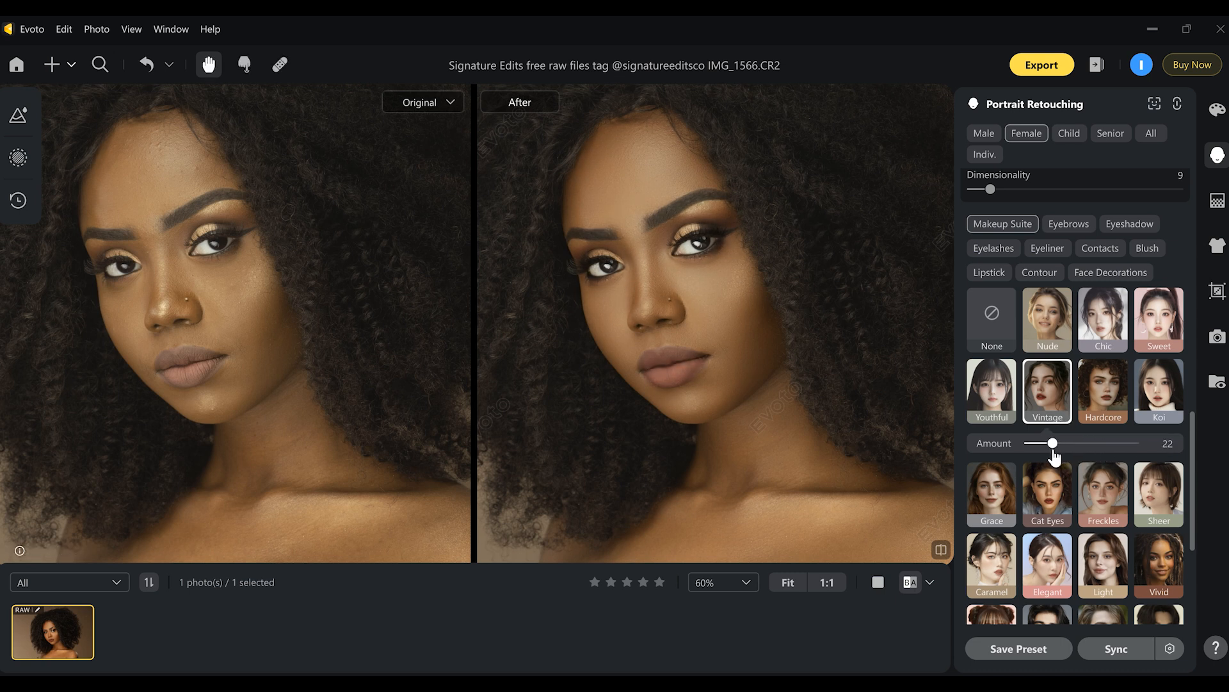
click(1039, 329)
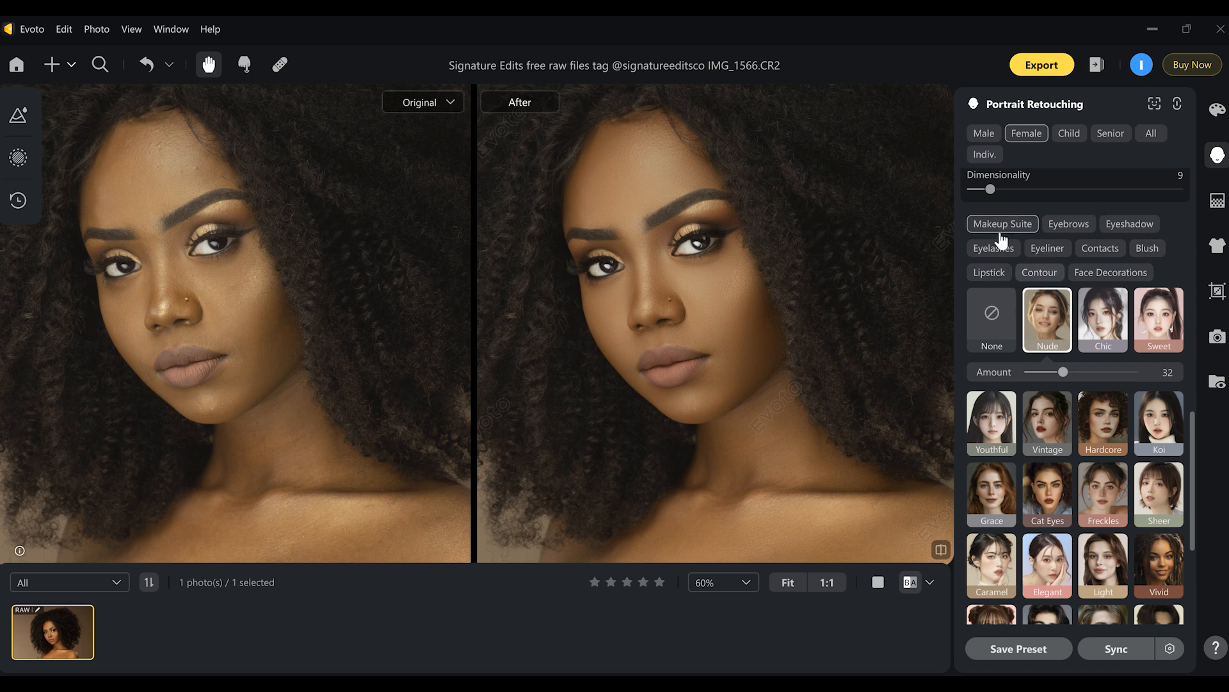
Apply Contacts style 01 to the eyes, lower its Amount, and collapse the Makeup section.
click(1045, 254)
click(1090, 298)
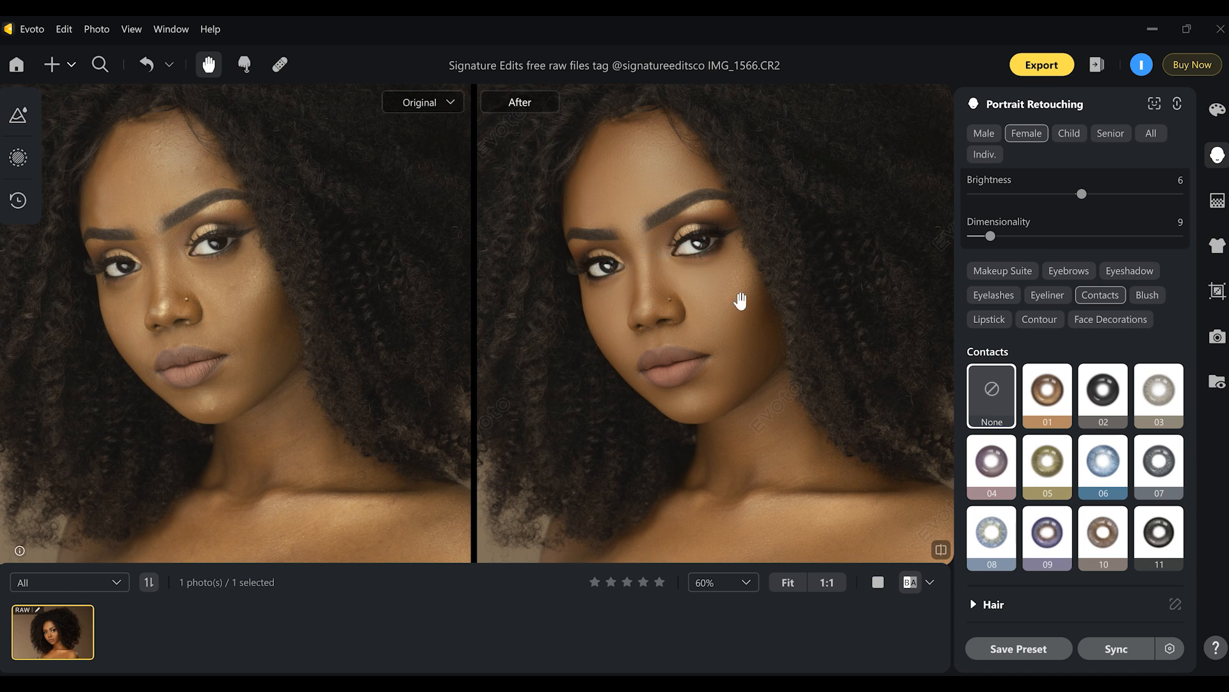
scroll(1195, 452, down, 1)
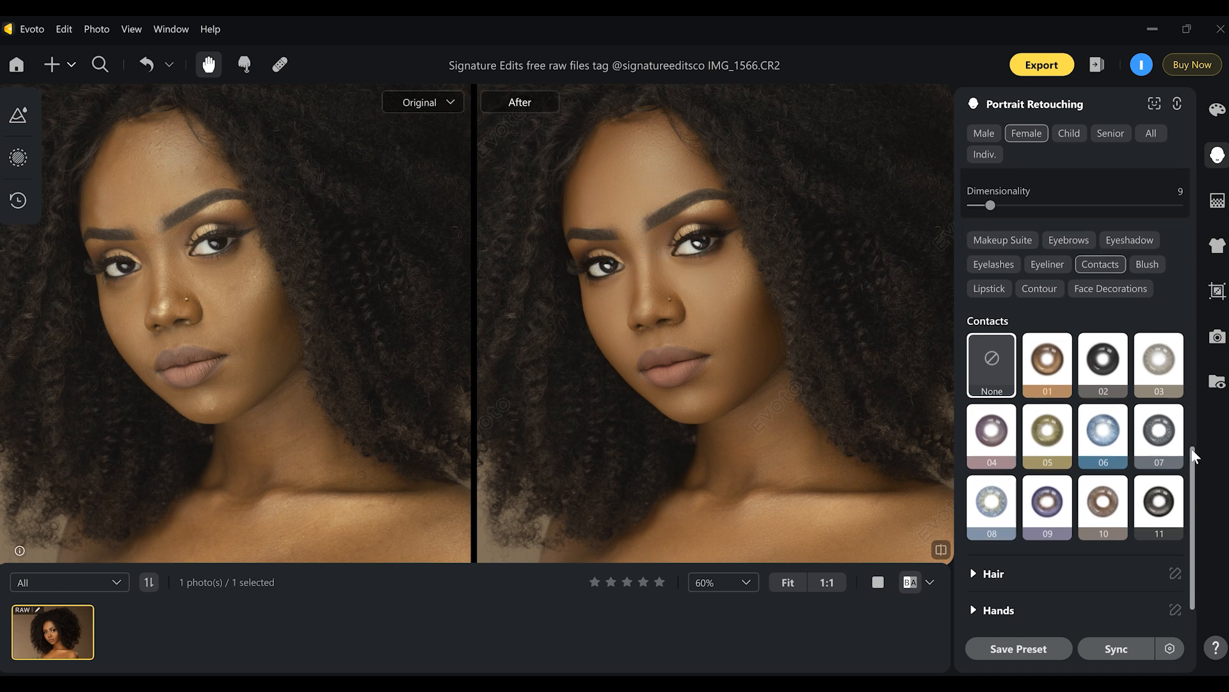
click(1047, 365)
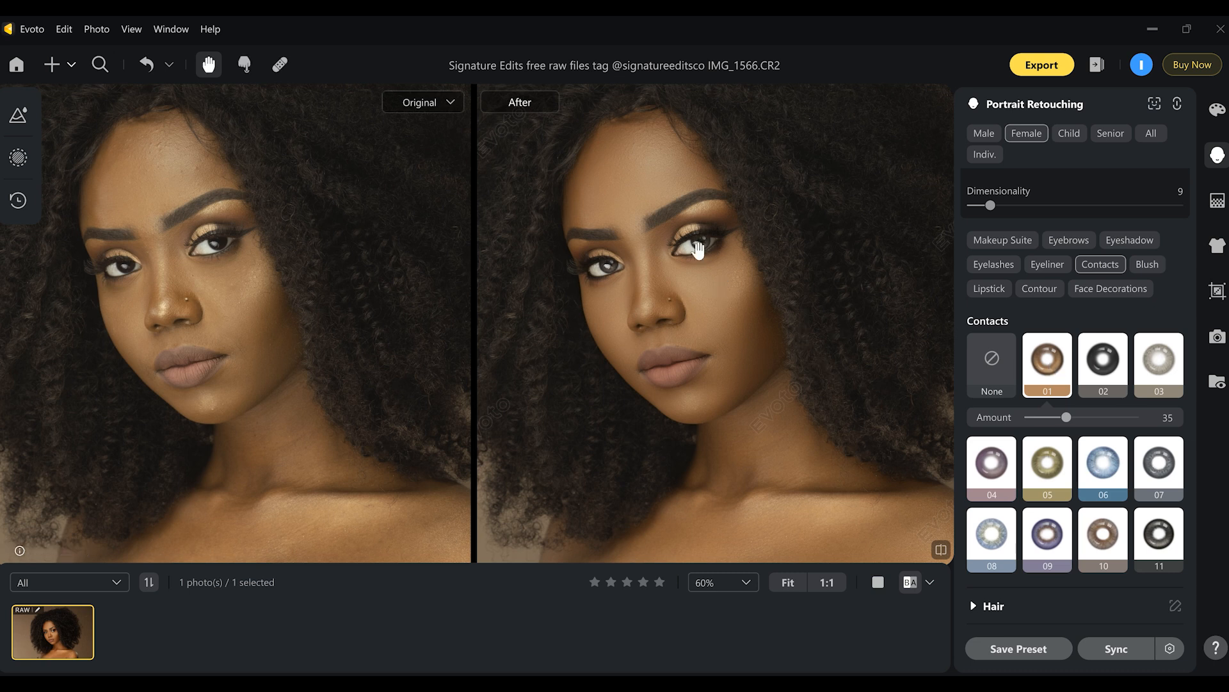
mouse_move(1067, 420)
mouse_down()
mouse_move(1108, 416)
mouse_move(1051, 417)
mouse_up()
drag(1192, 505, 1194, 211)
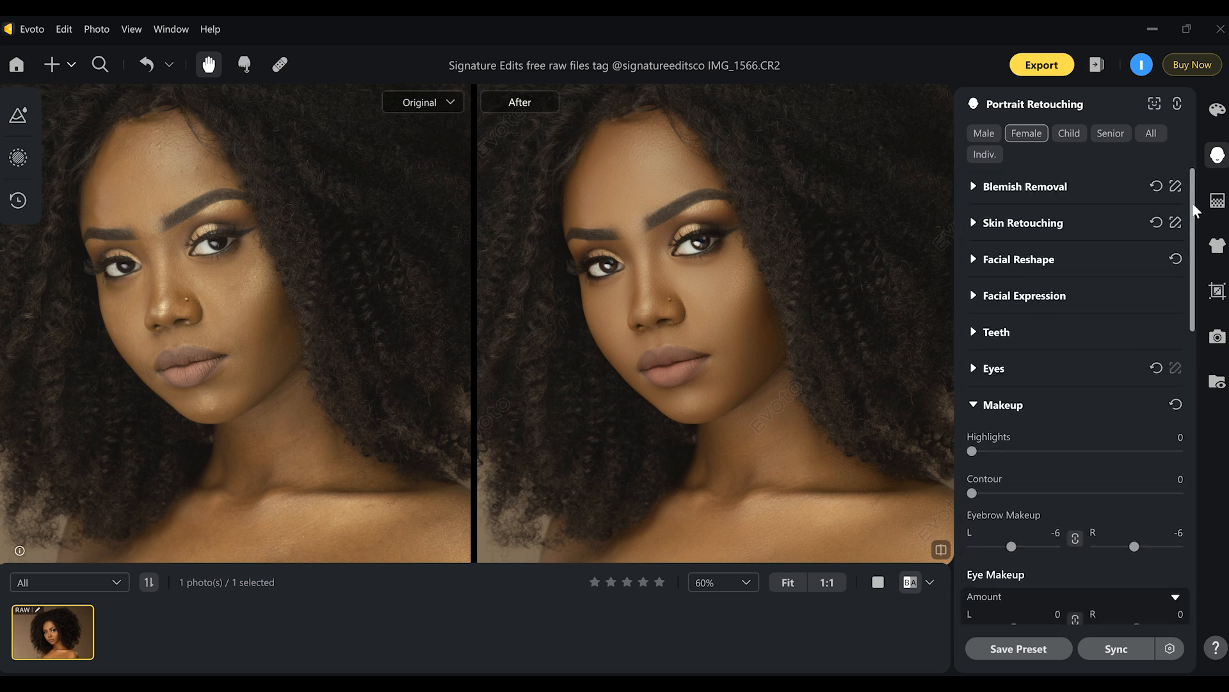
click(975, 407)
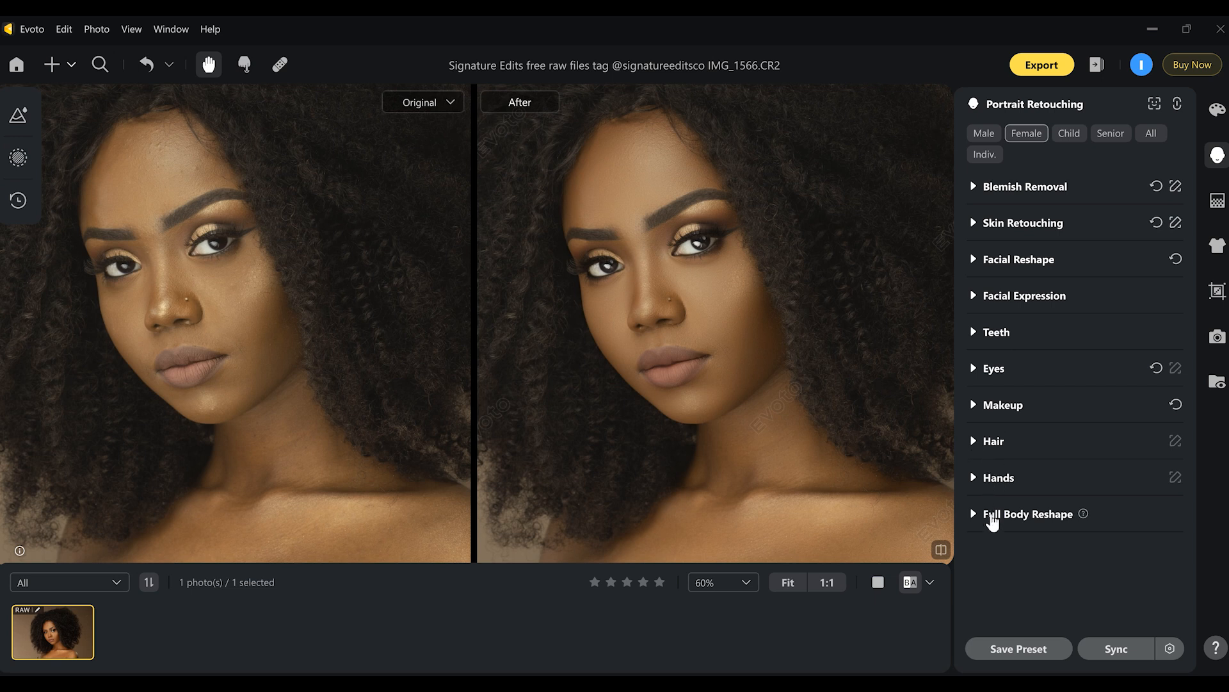
In the Hair settings, set Top Hair Volume to -4 and Hairline to 1.
drag(680, 458, 651, 447)
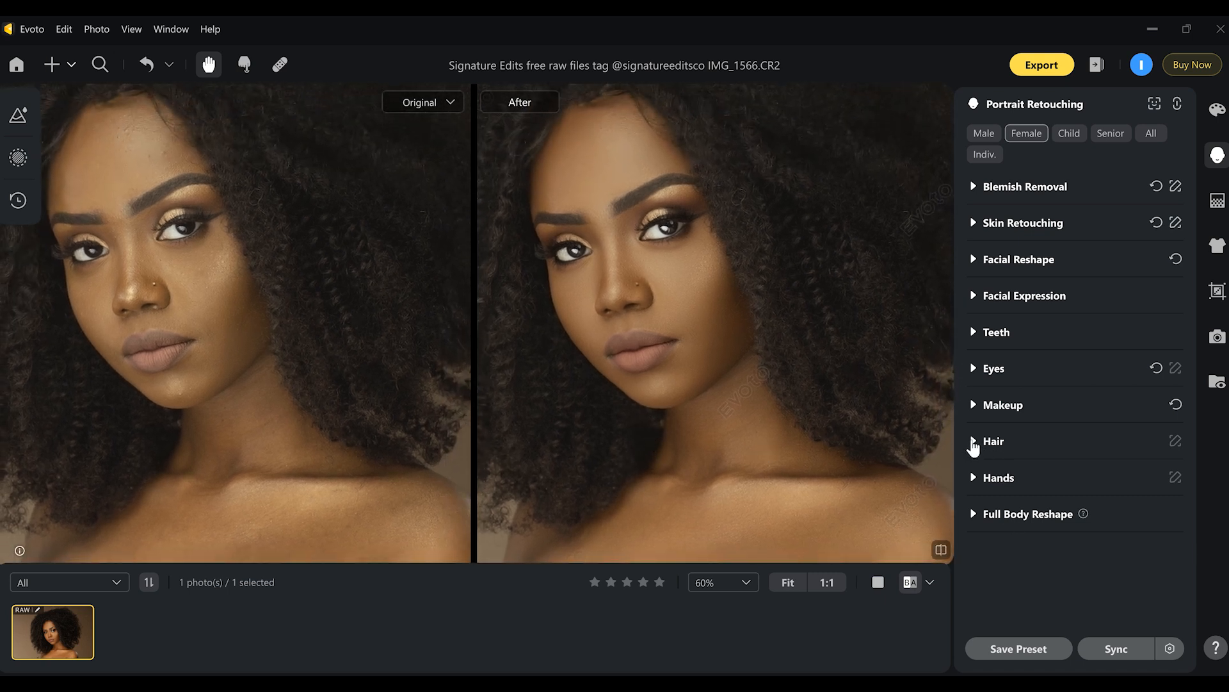
click(973, 443)
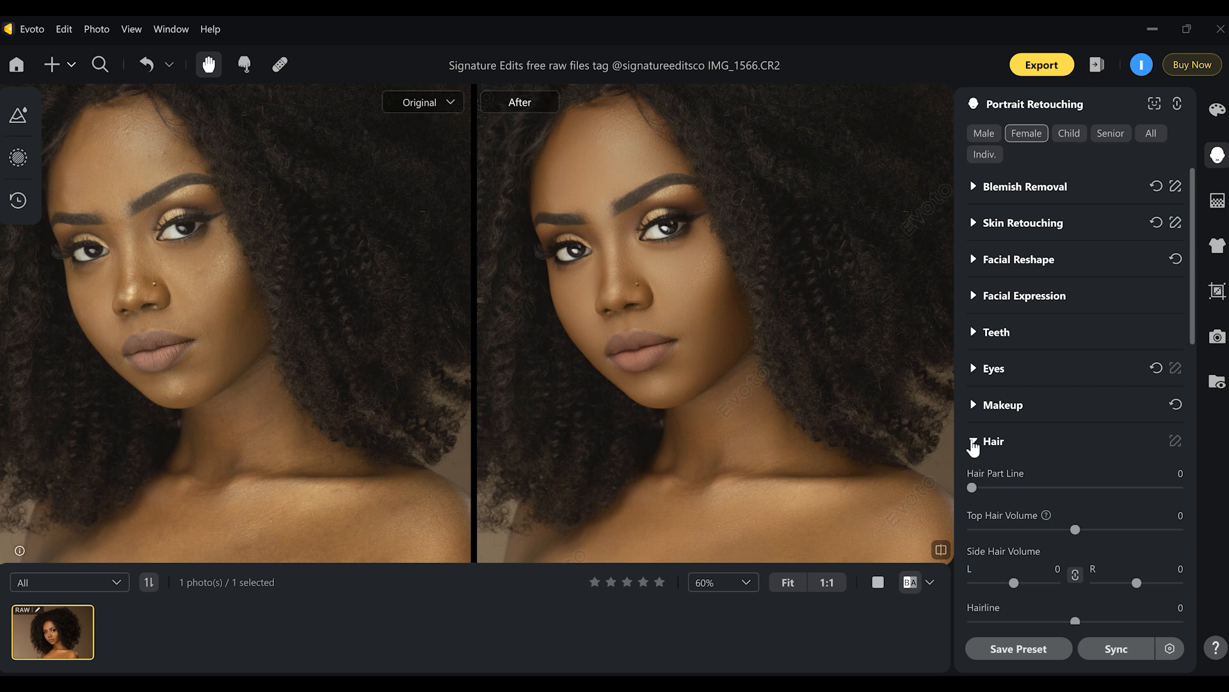
key(ctrl+minus)
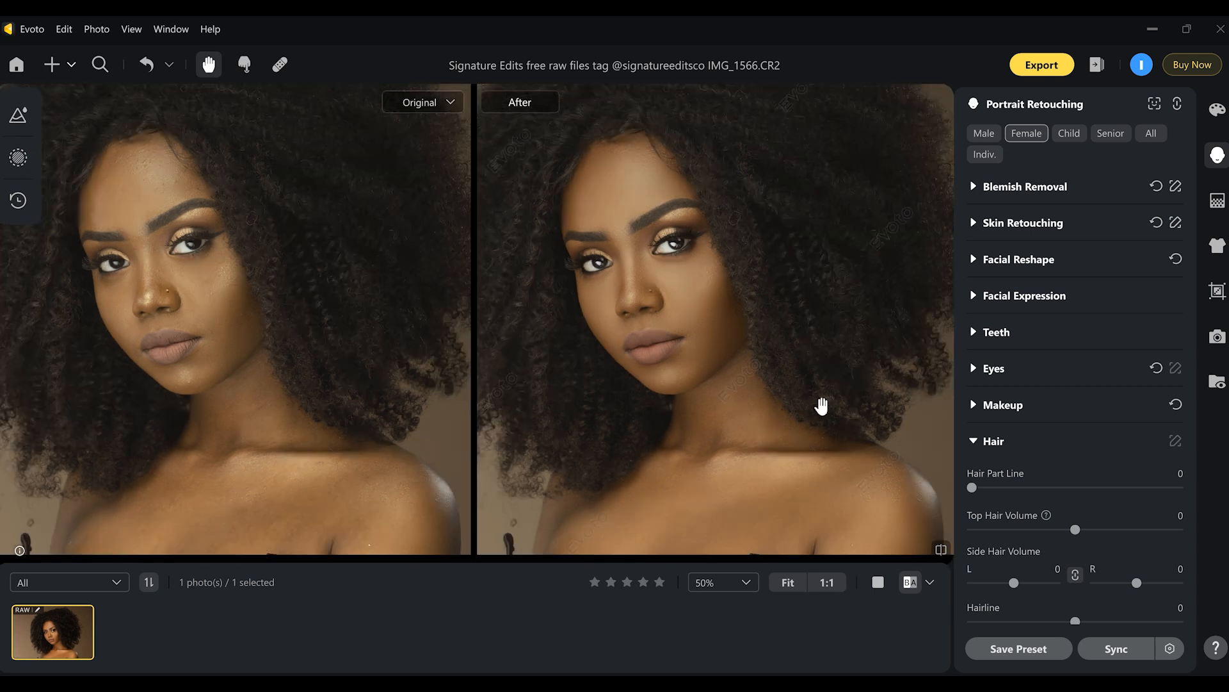
drag(723, 437, 755, 426)
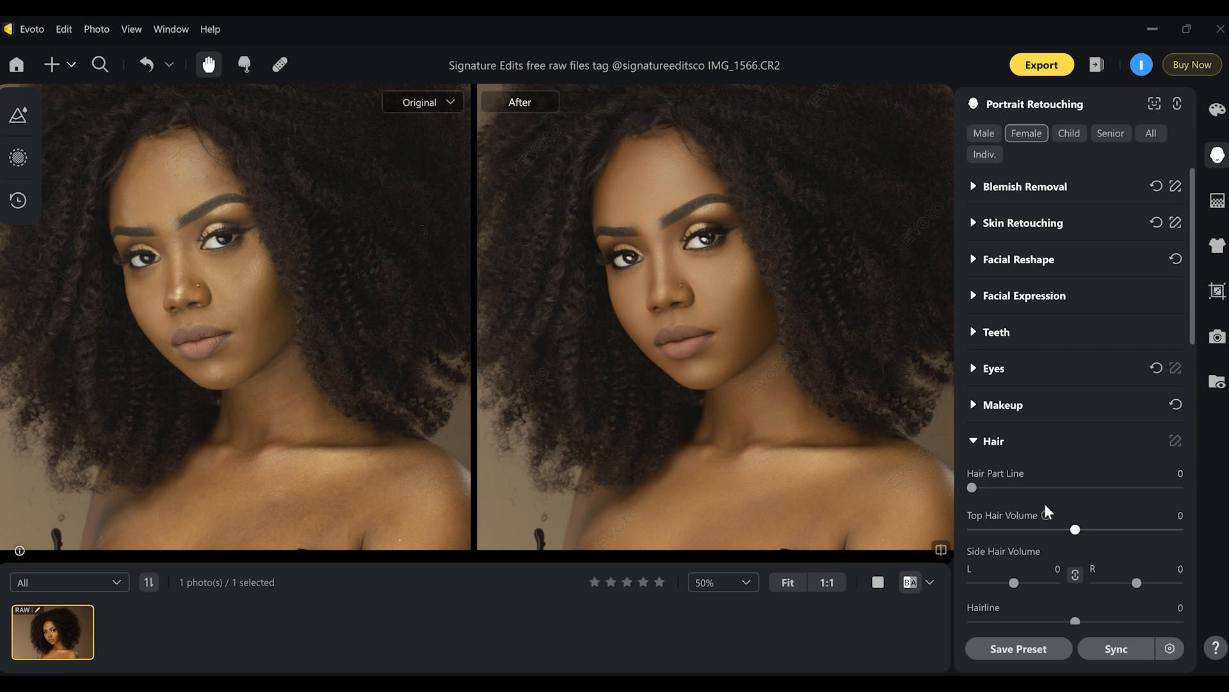
drag(819, 281, 813, 356)
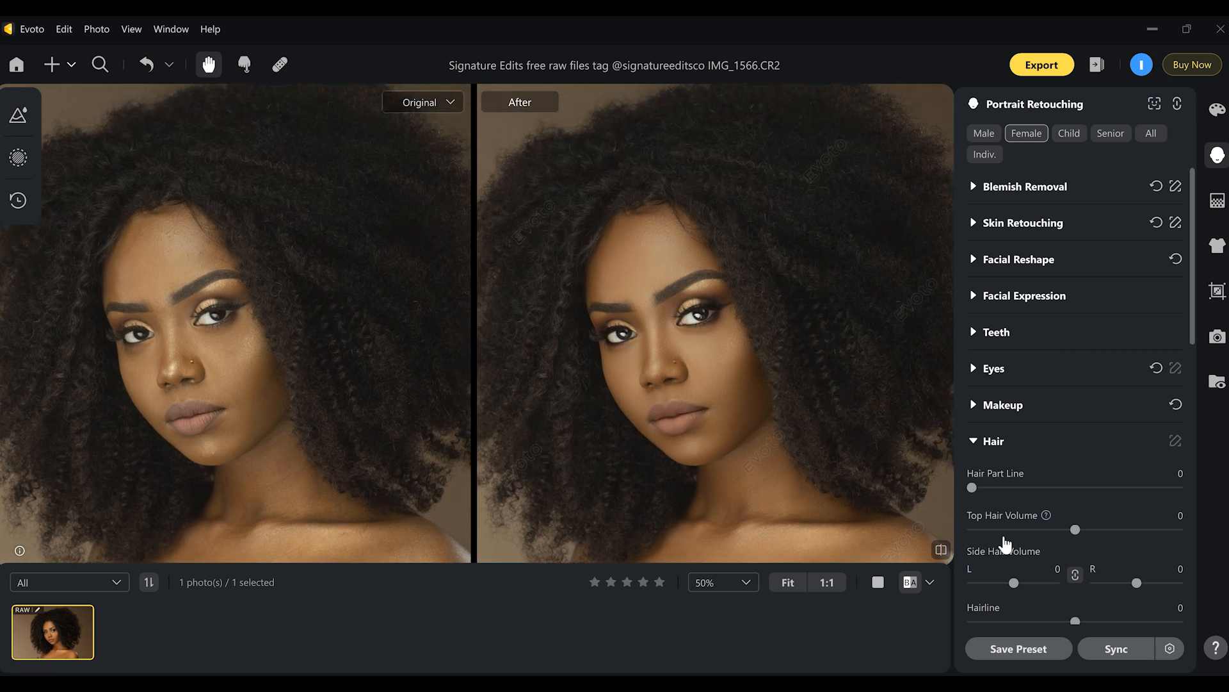
mouse_move(1081, 537)
mouse_down()
mouse_move(1143, 552)
mouse_move(1005, 549)
mouse_move(1073, 532)
mouse_up()
scroll(1184, 340, down, 2)
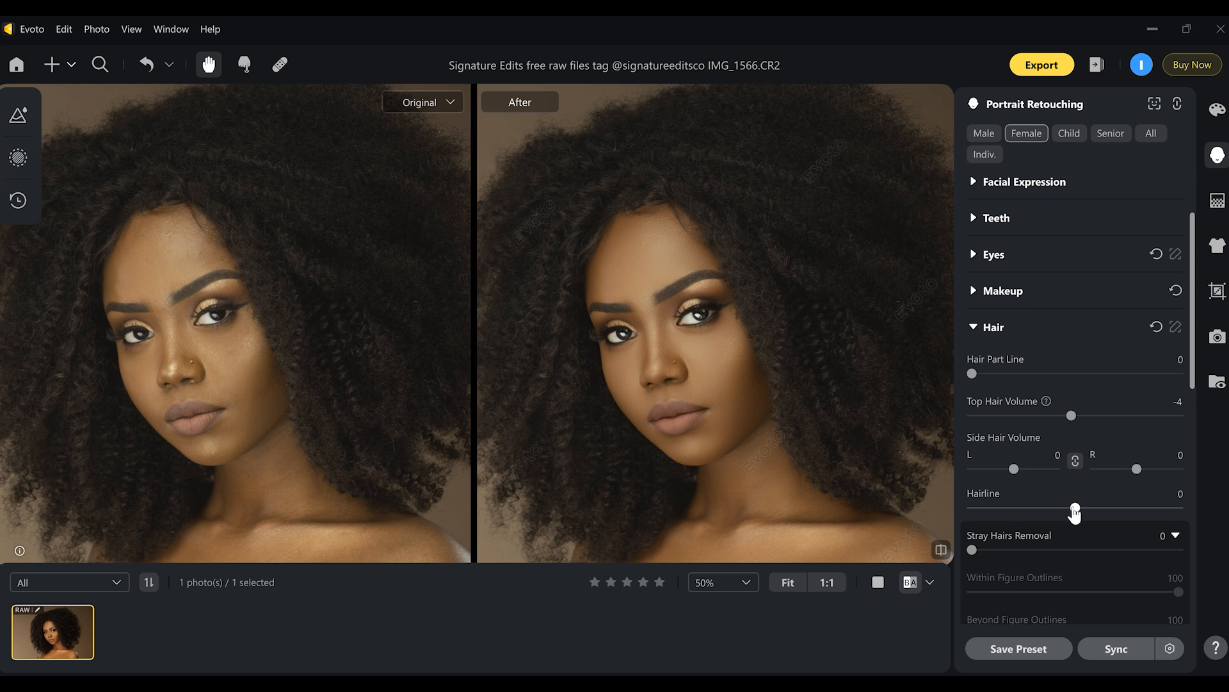
mouse_move(1075, 511)
mouse_down()
mouse_move(1023, 513)
mouse_move(1091, 516)
mouse_move(1080, 517)
mouse_up()
Set Stray Hairs Removal to 59 to clean up loose hairs around the figure.
drag(1192, 378, 1189, 431)
mouse_move(747, 453)
mouse_down()
mouse_move(786, 436)
mouse_move(789, 382)
mouse_up()
scroll(788, 381, down, 1)
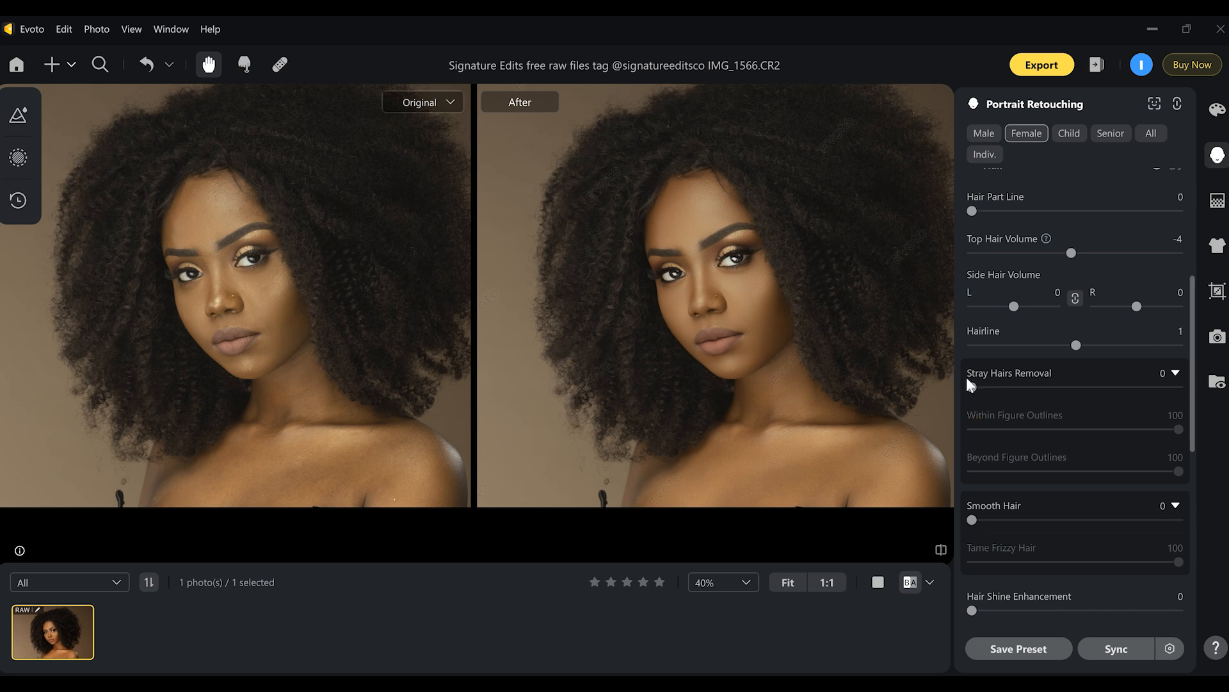
drag(972, 387, 1093, 385)
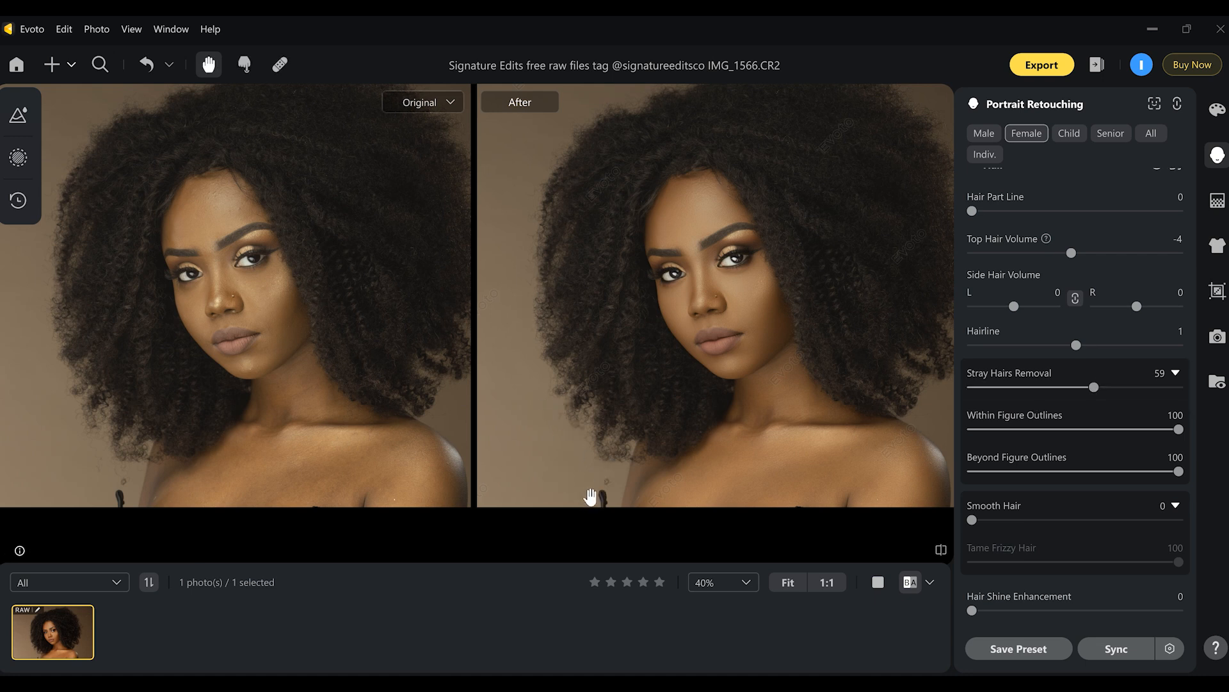
Try Smooth Hair at 20 and raise it to 47.
drag(1190, 443, 1189, 470)
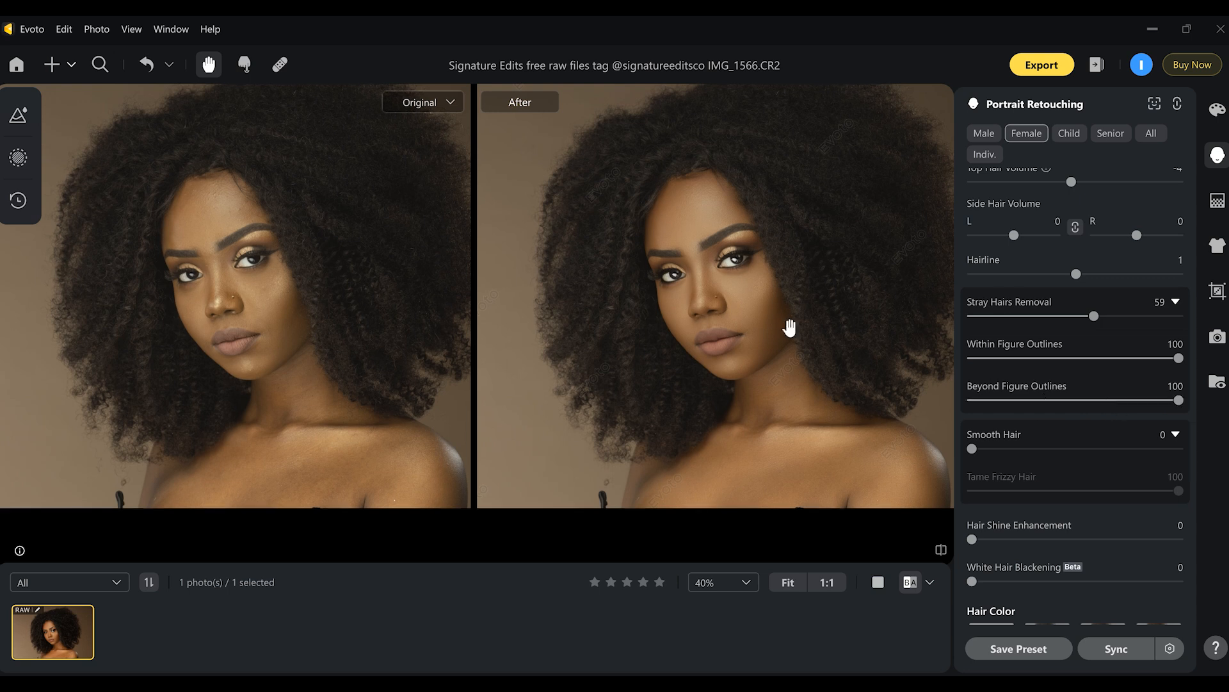
drag(792, 322, 768, 356)
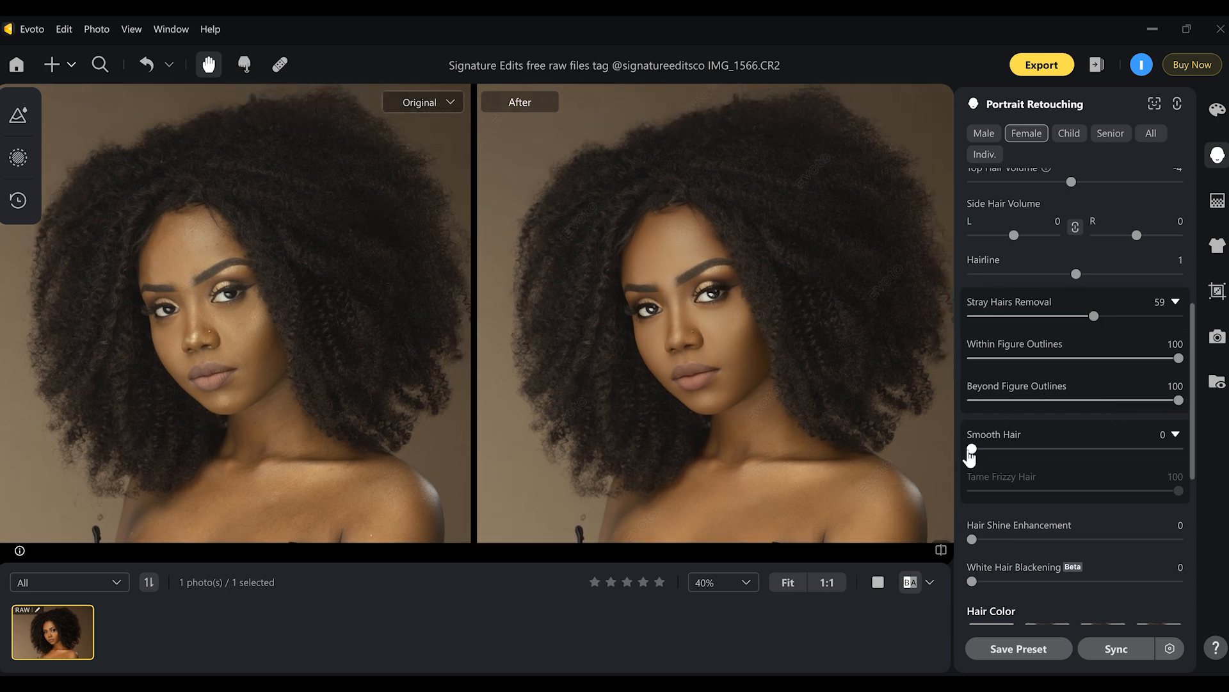
drag(972, 453, 1017, 453)
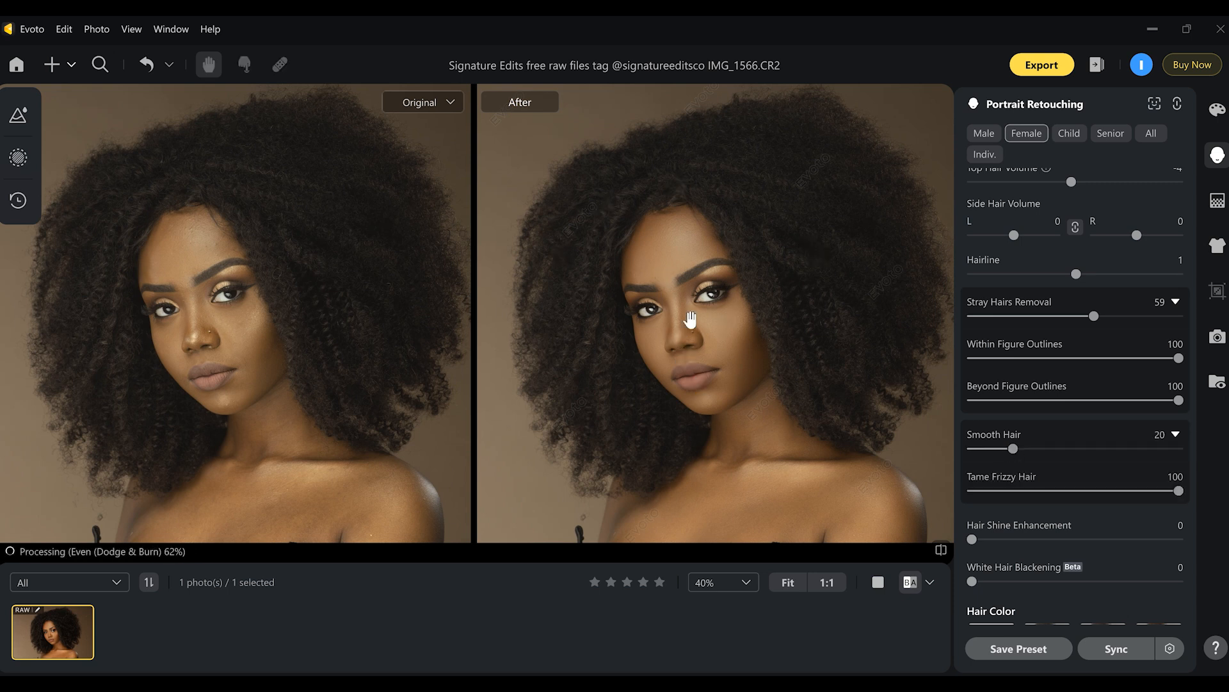
drag(1013, 450, 1072, 465)
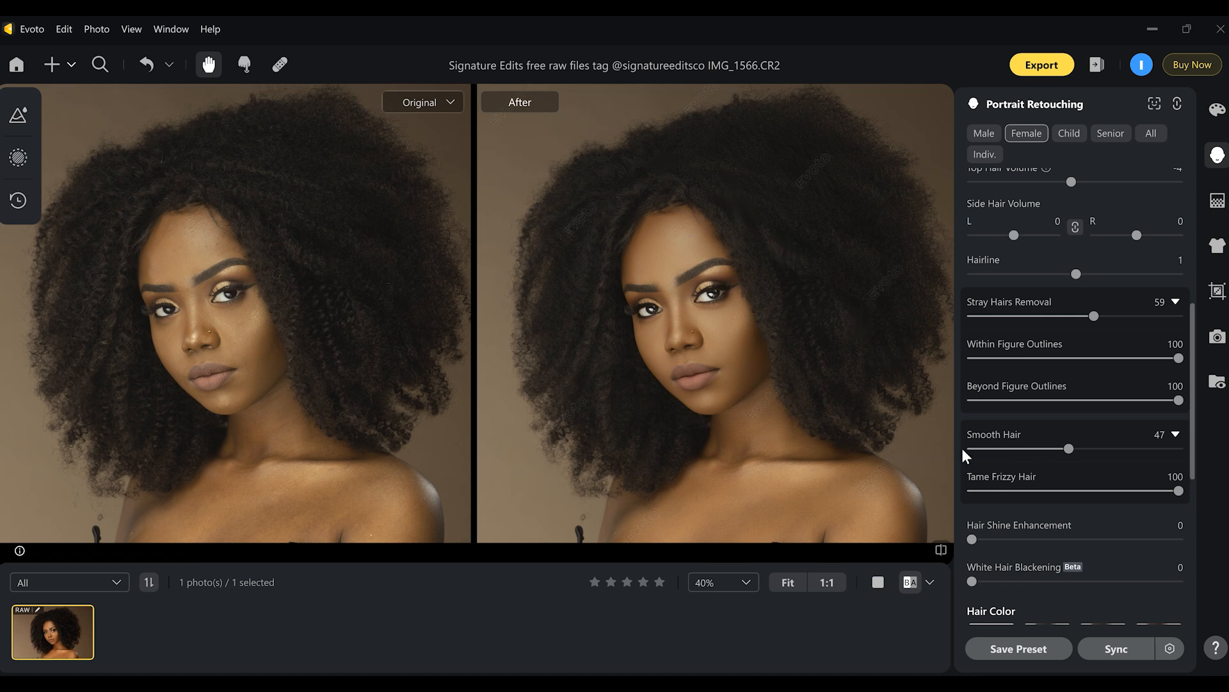
Try adjusting Hair Shine Enhancement and return it to 0.
scroll(1193, 451, down, 1)
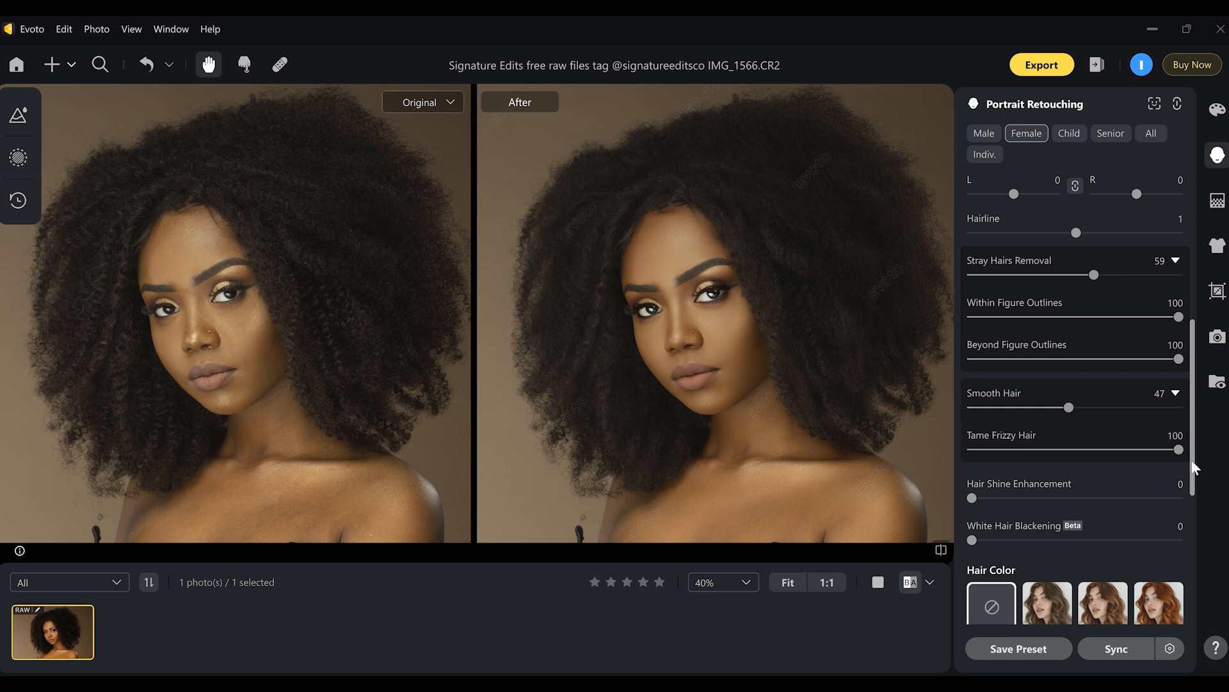
drag(1192, 461, 1192, 463)
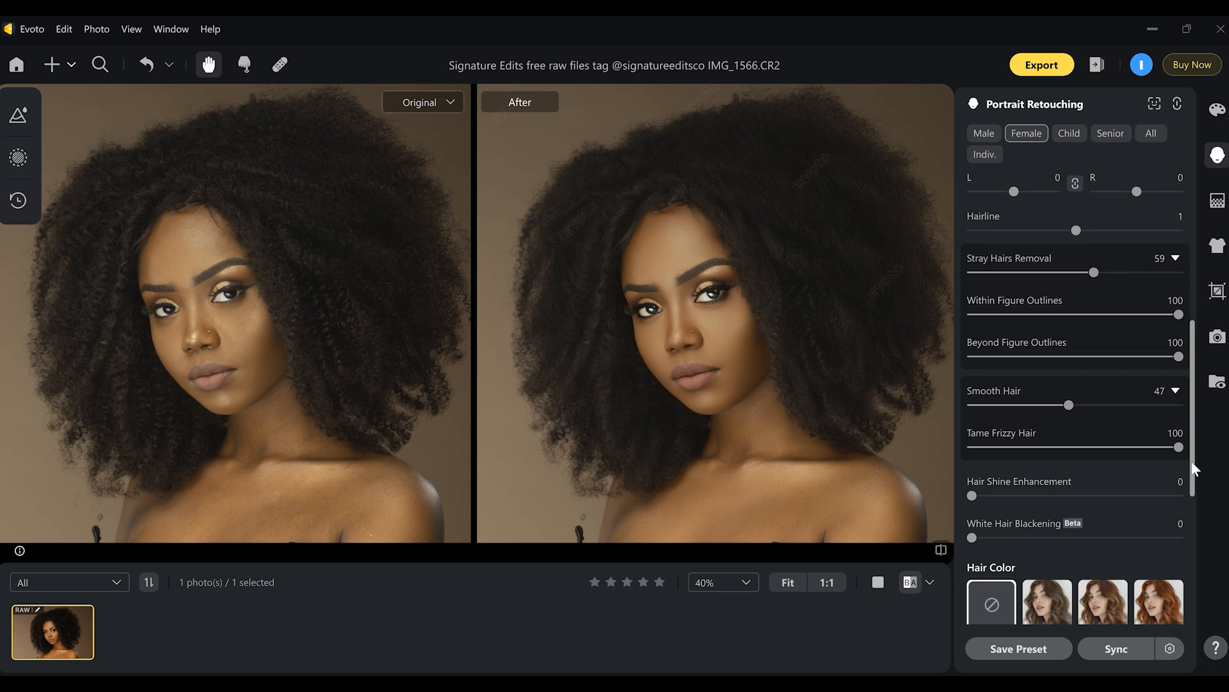
drag(1192, 463, 1197, 573)
scroll(1196, 551, down, 2)
scroll(1196, 551, up, 2)
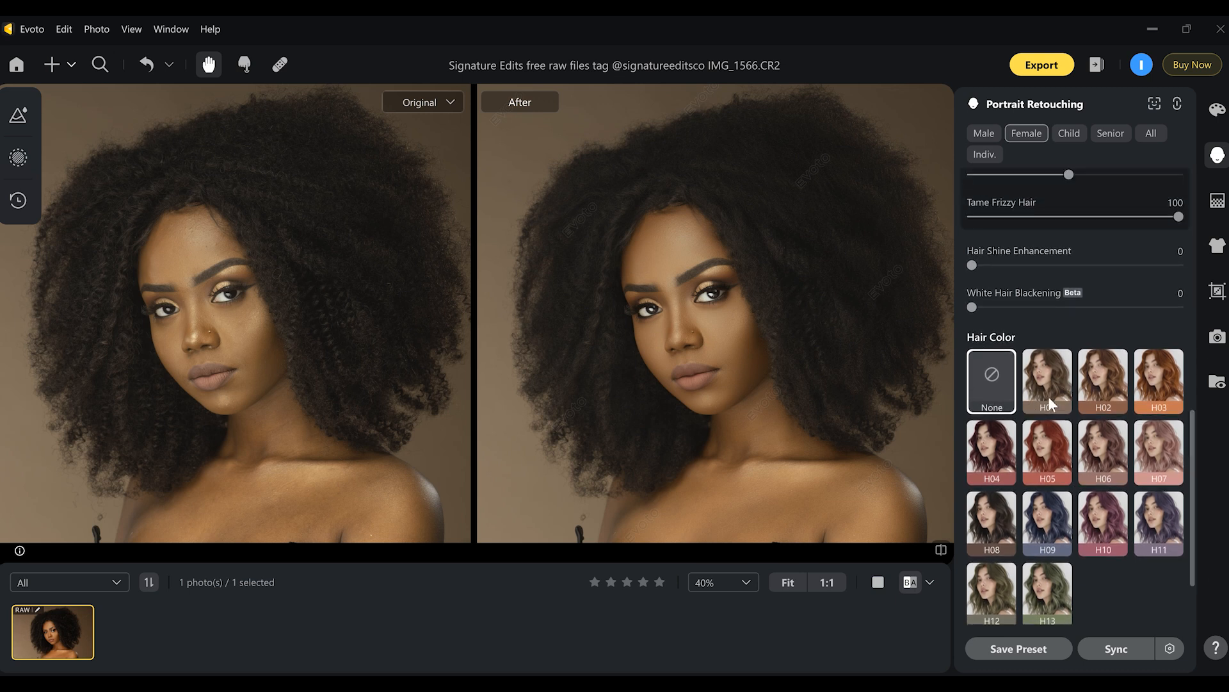
click(974, 265)
mouse_move(974, 265)
mouse_down()
mouse_move(1179, 265)
mouse_move(972, 270)
mouse_move(954, 276)
mouse_move(1116, 310)
mouse_move(948, 314)
mouse_up()
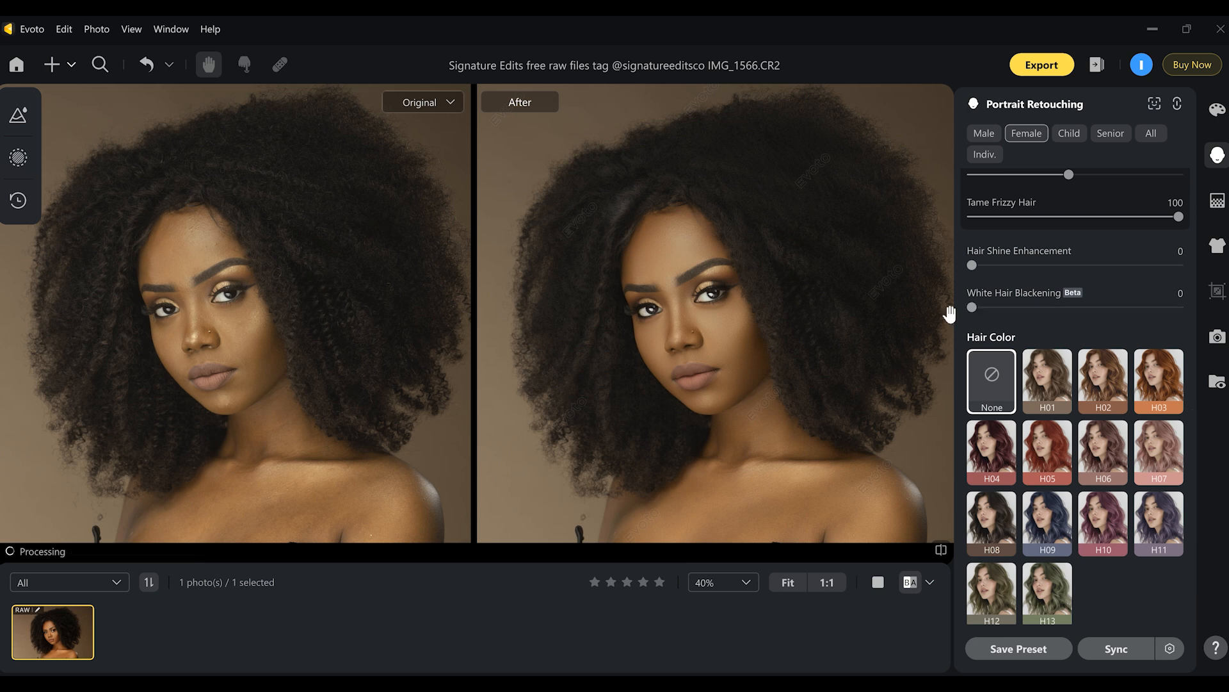
Recolor the hair with Hair Color style H10, setting Darkening to 0 and Amount to 38.
drag(1189, 440, 1189, 456)
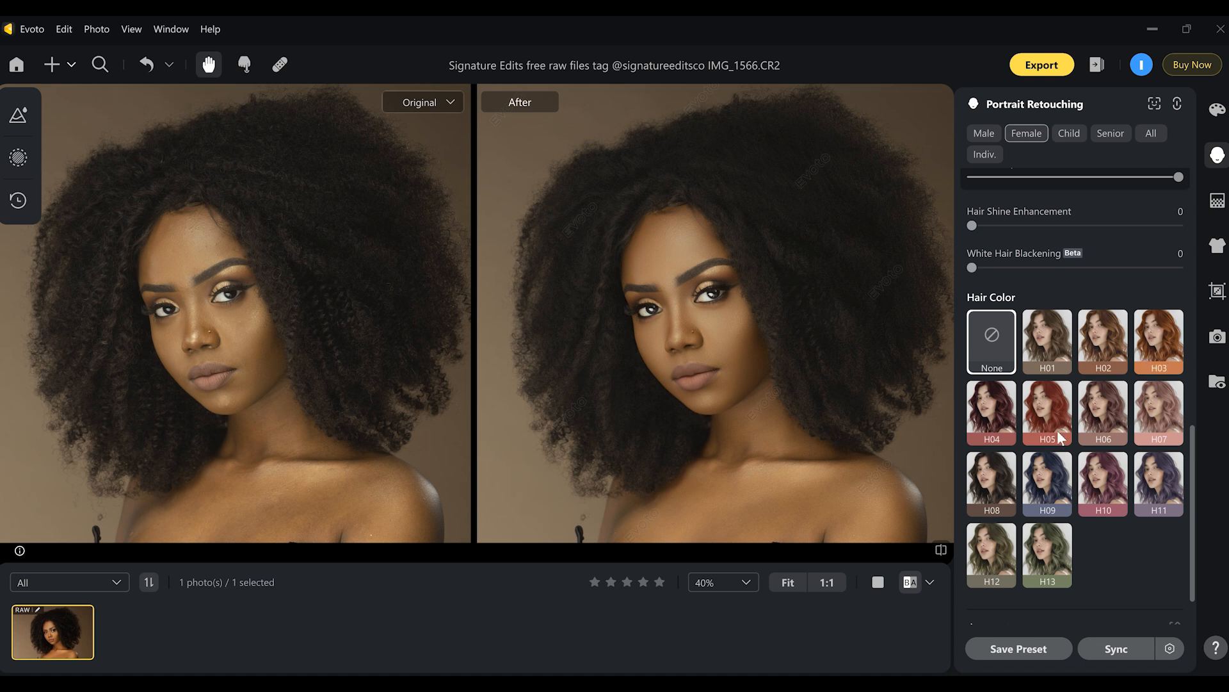
click(1102, 474)
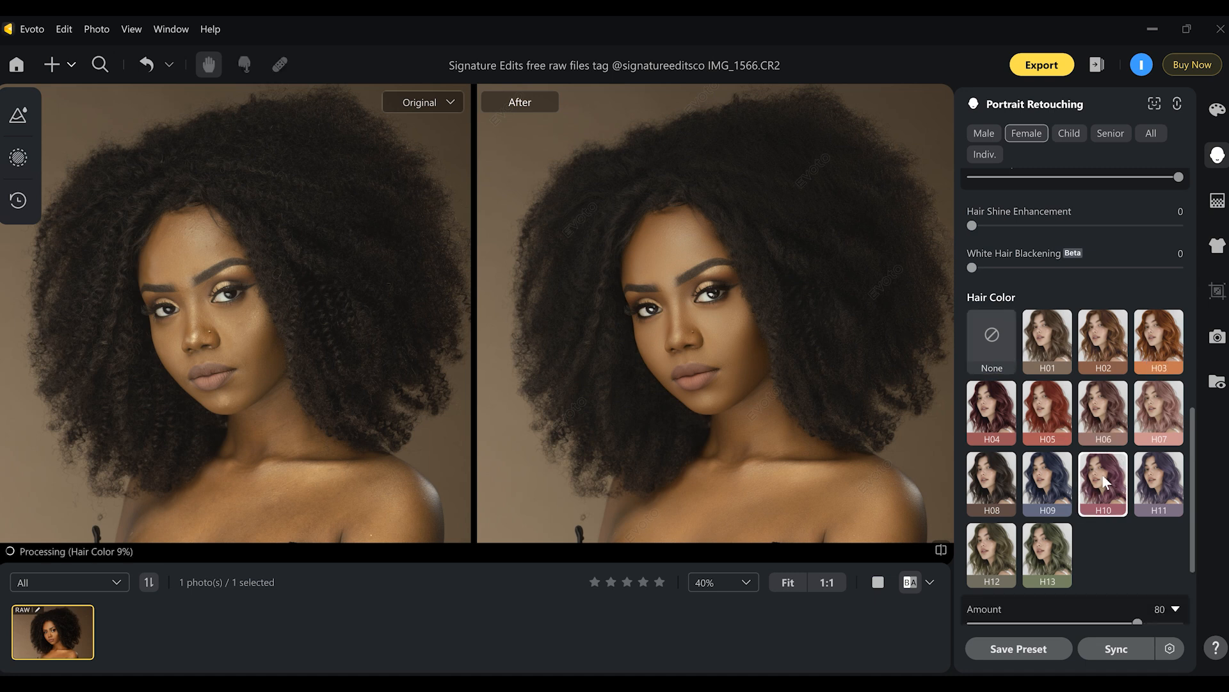
drag(1195, 452, 1195, 494)
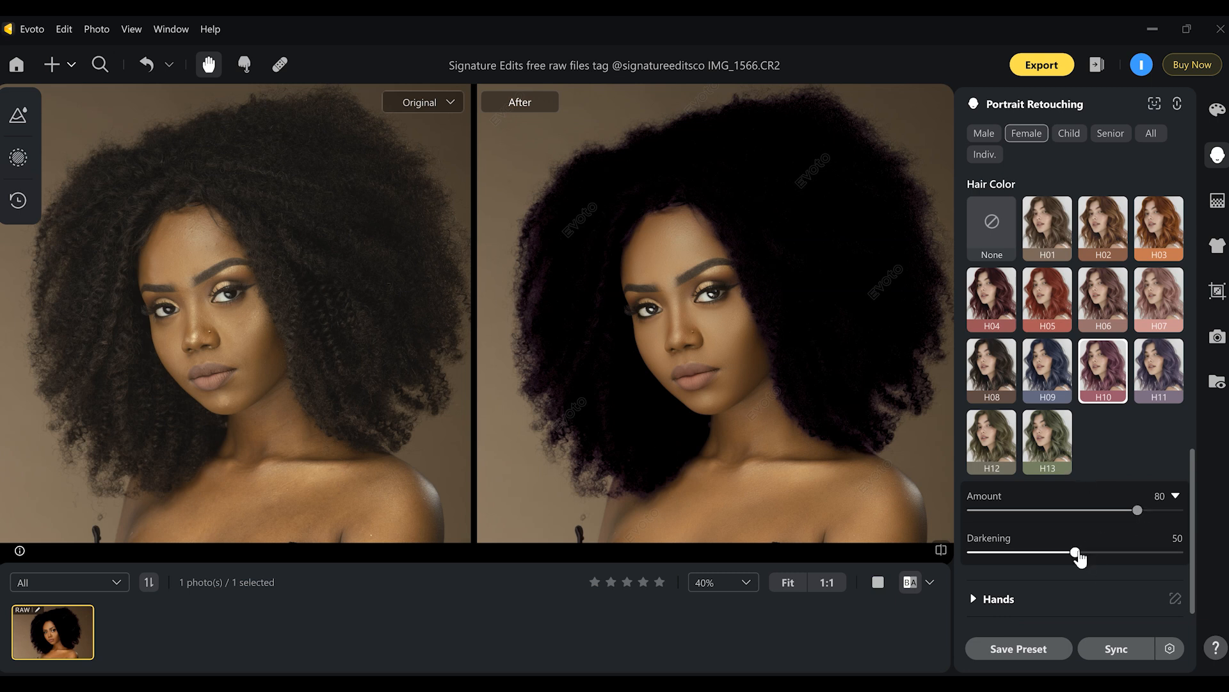
drag(1079, 559, 973, 560)
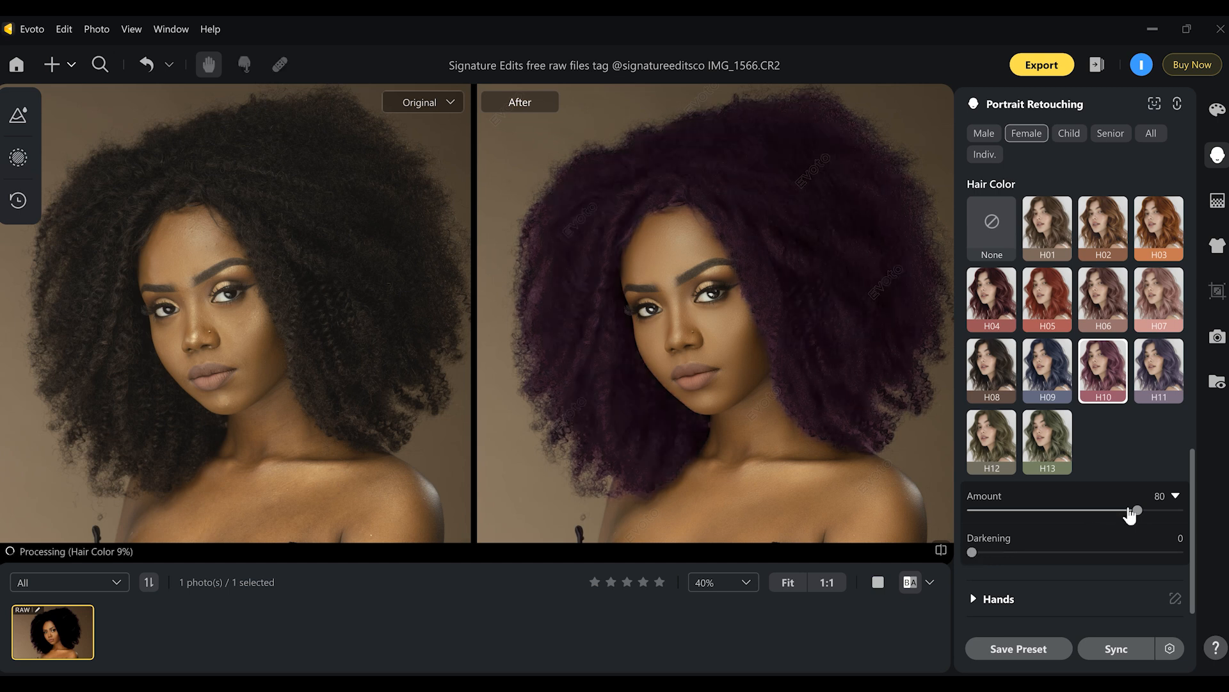
click(1135, 511)
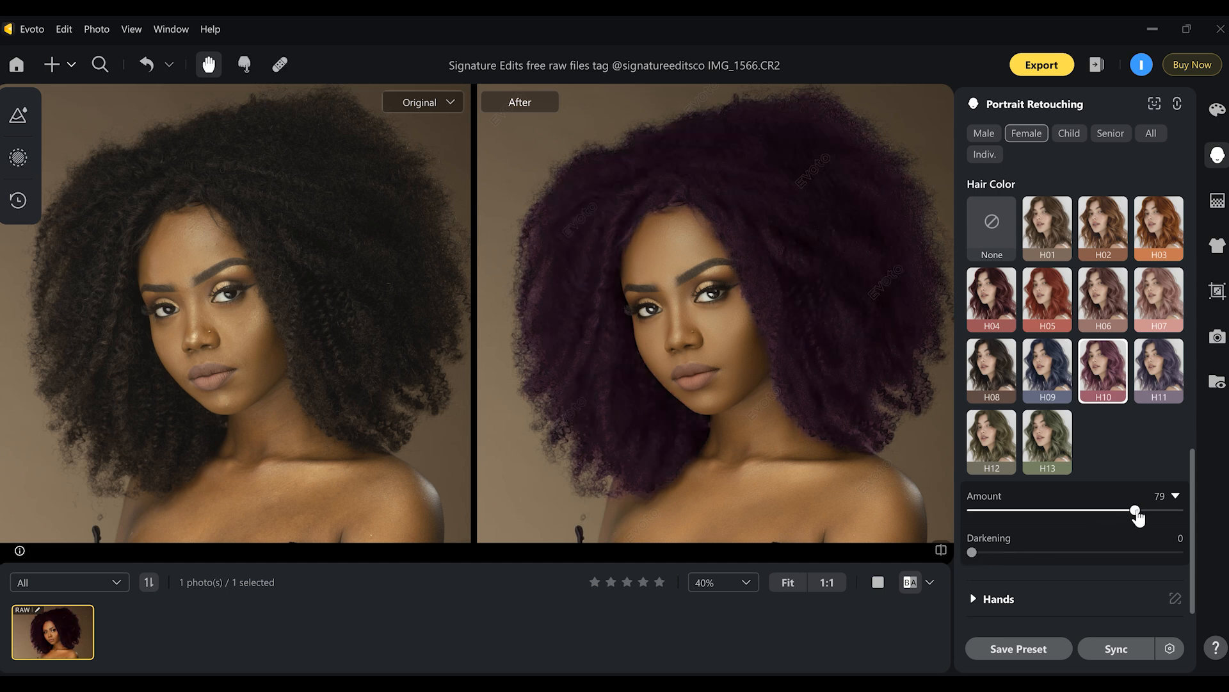
drag(1136, 512, 1051, 513)
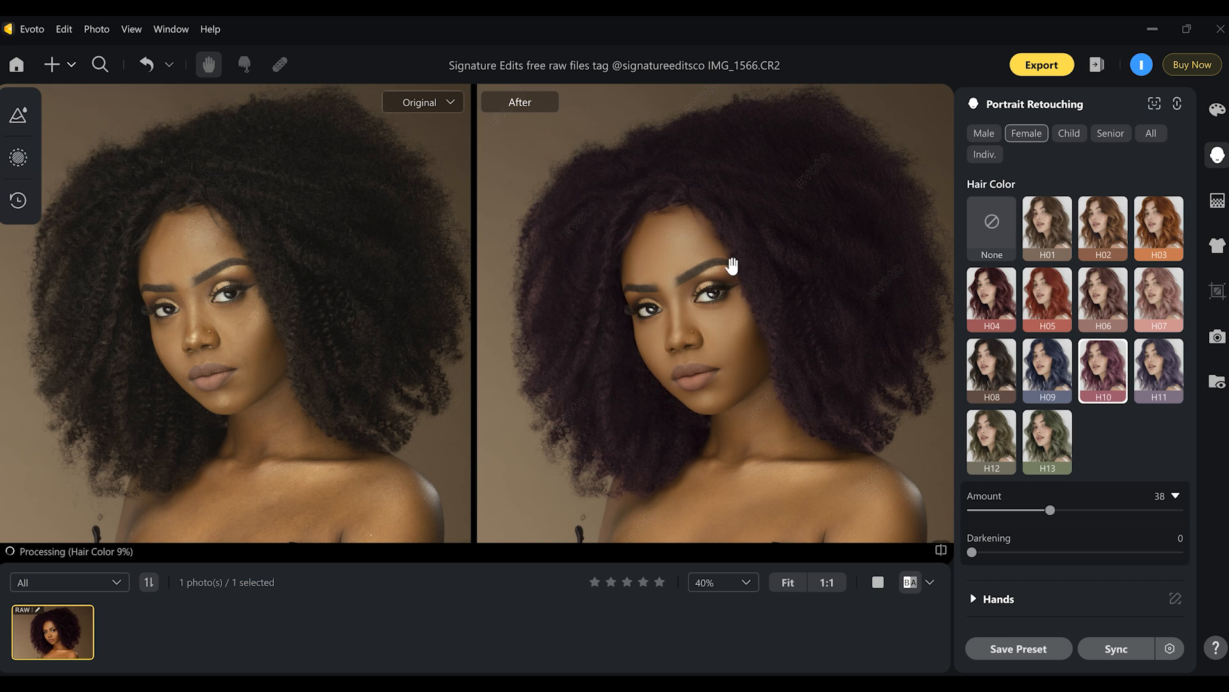
Hide the Portrait Retouching settings and compare the retouched portrait with the original in the enlarged side-by-side view.
click(1214, 160)
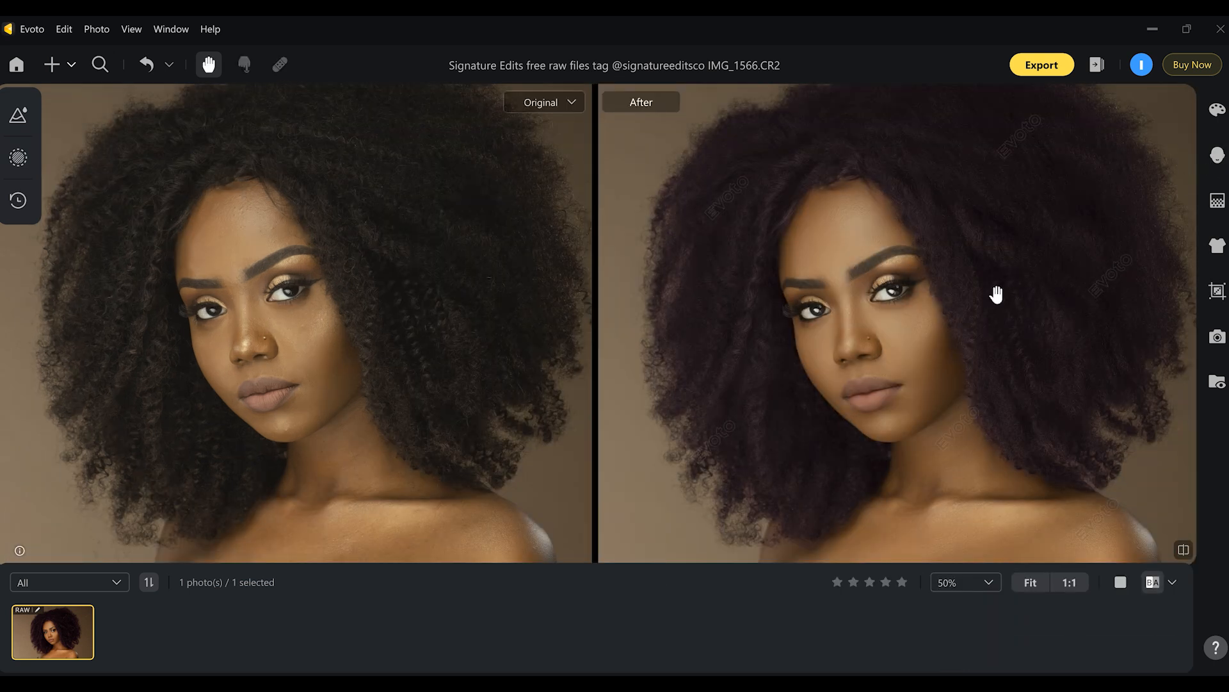
drag(949, 344, 987, 324)
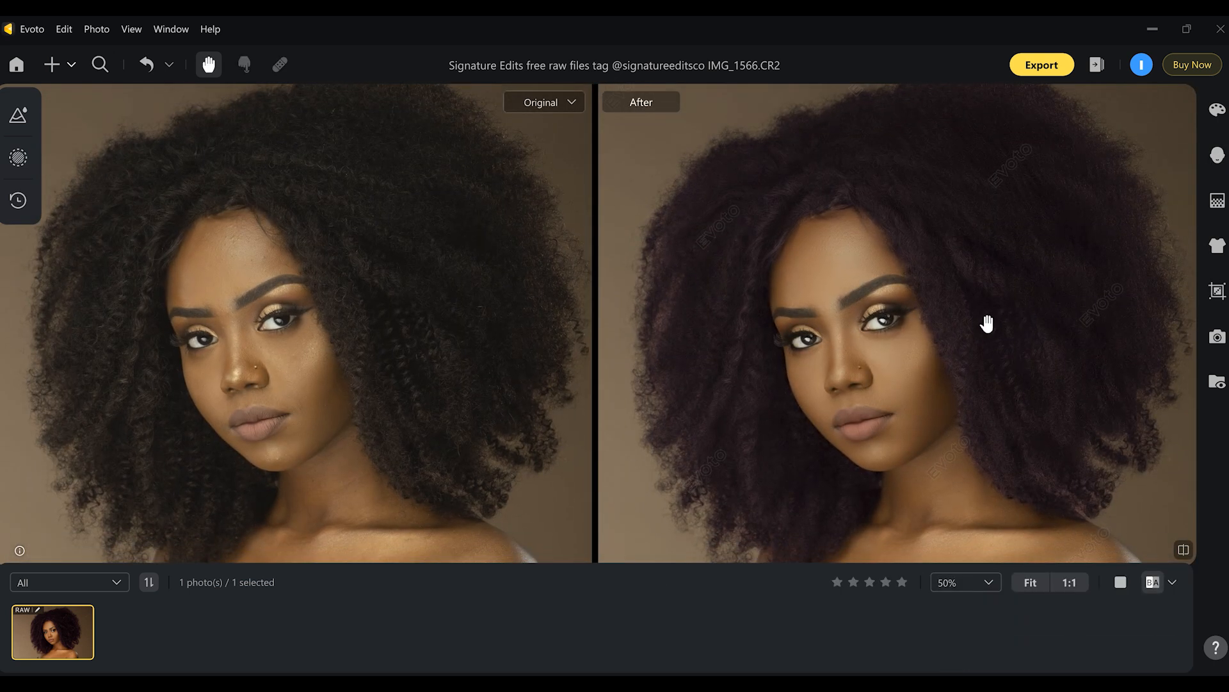
scroll(986, 324, down, 1)
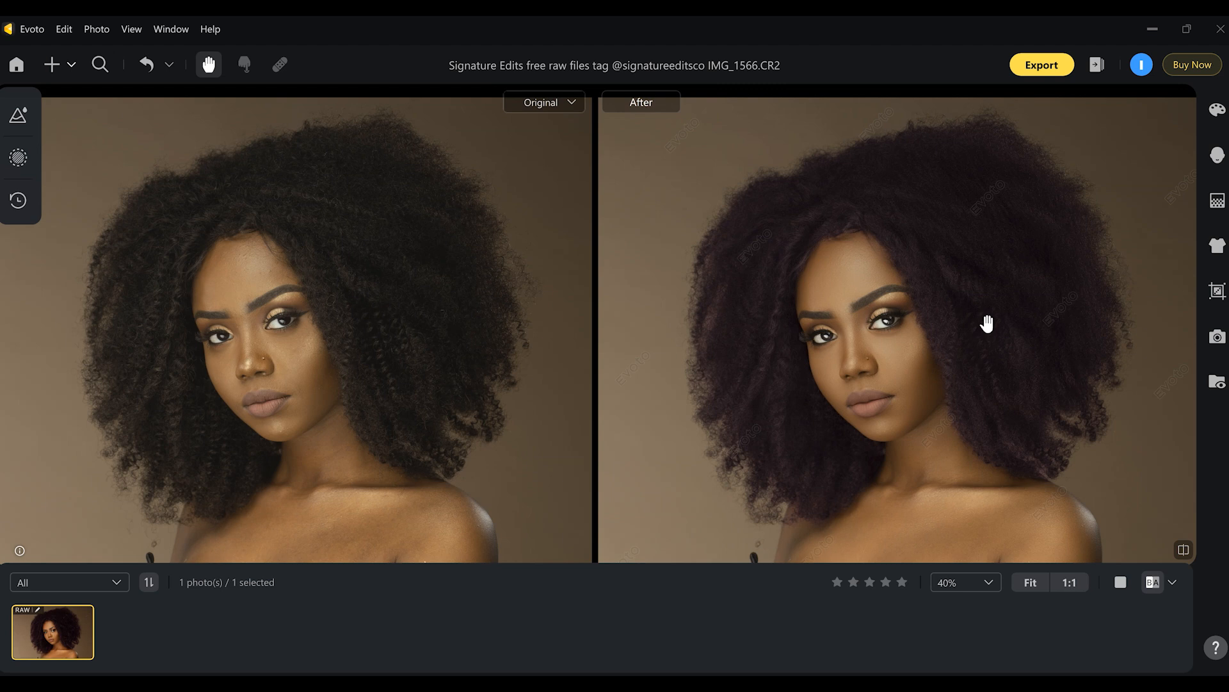